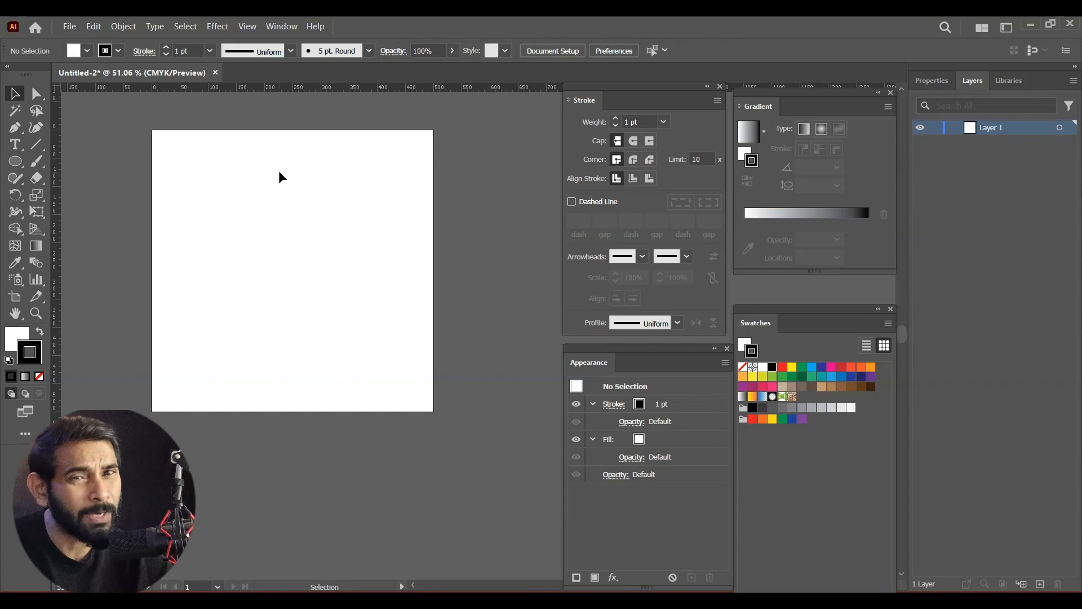
Check which ruler unit is active and examine the artboard's width and height.
{"action": "right_click", "coordinate": [404, 86]}
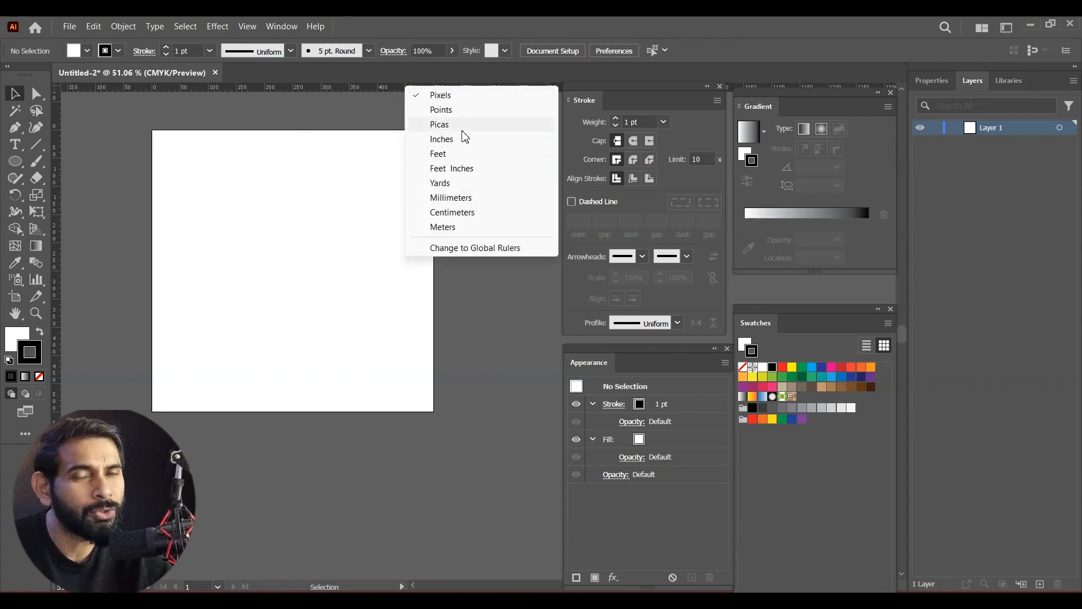
{"action": "left_click", "coordinate": [261, 116]}
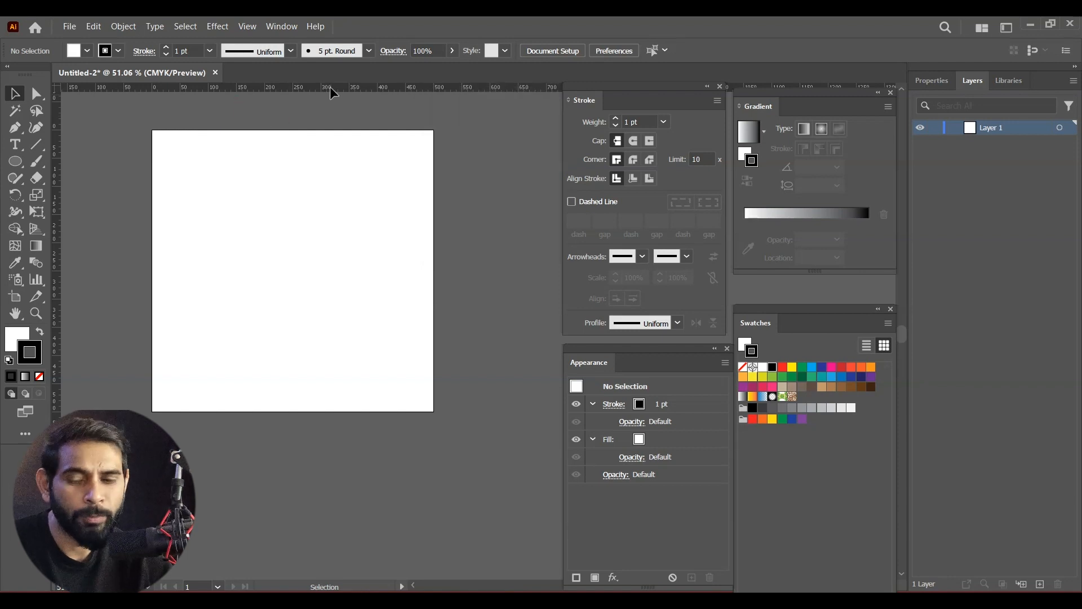
{"action": "right_click", "coordinate": [367, 88]}
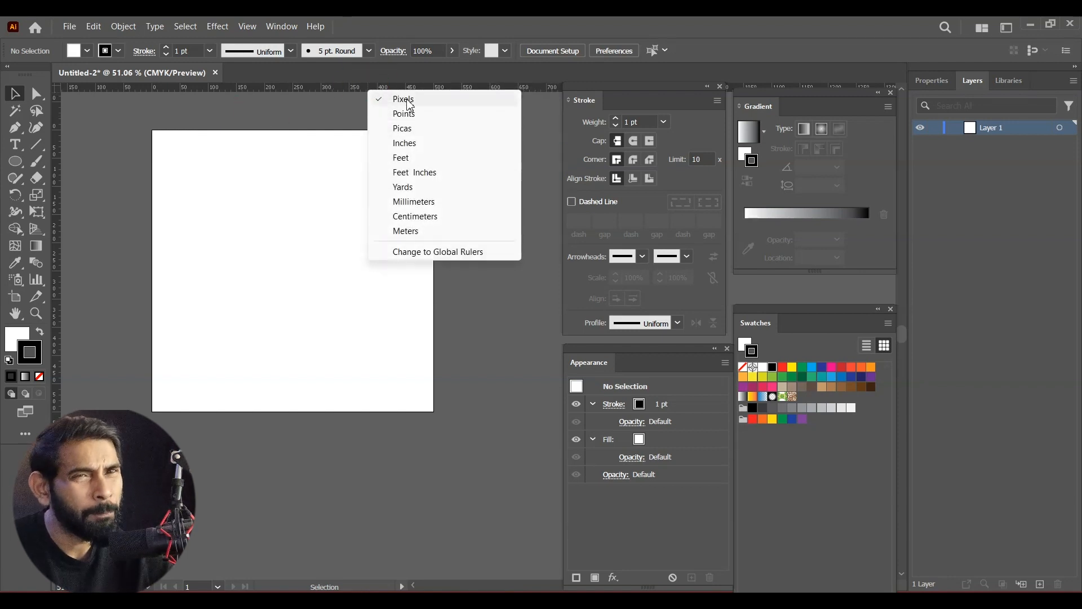
{"action": "left_click", "coordinate": [217, 218]}
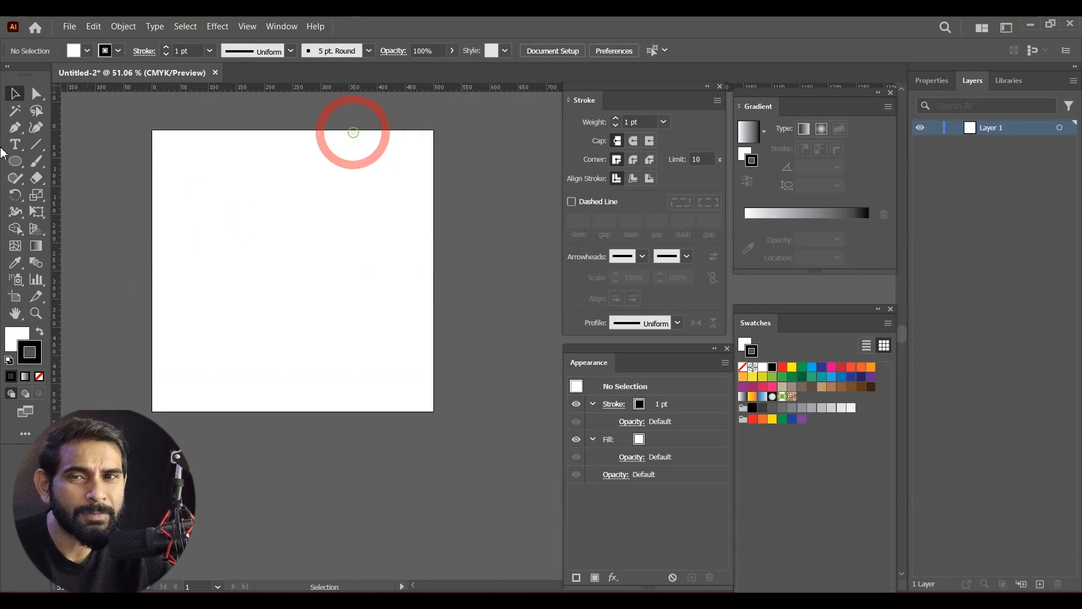
{"action": "left_click", "coordinate": [14, 298]}
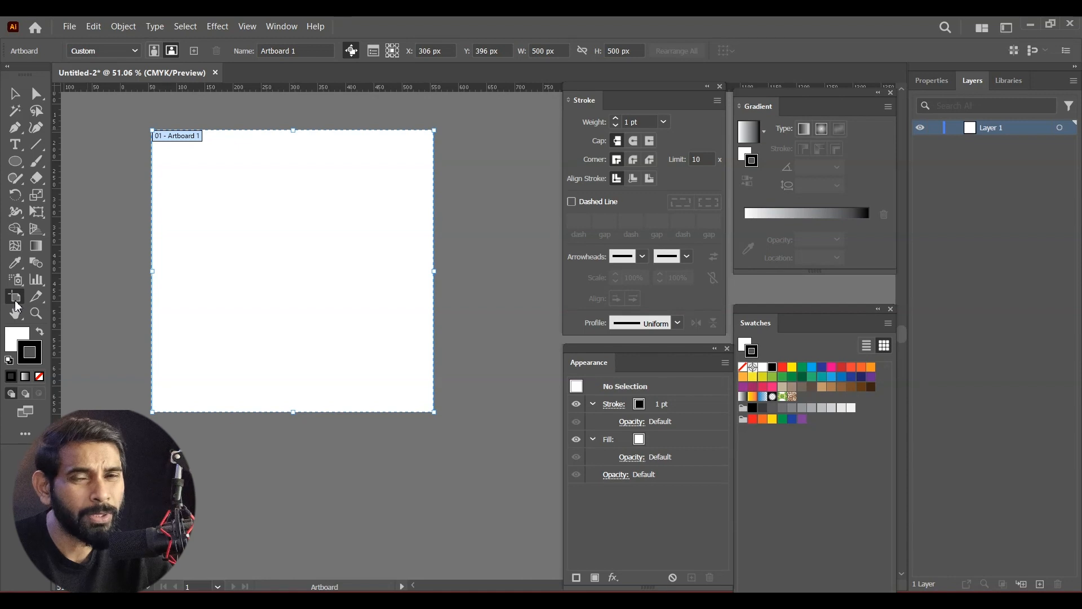
{"action": "left_click", "coordinate": [555, 52]}
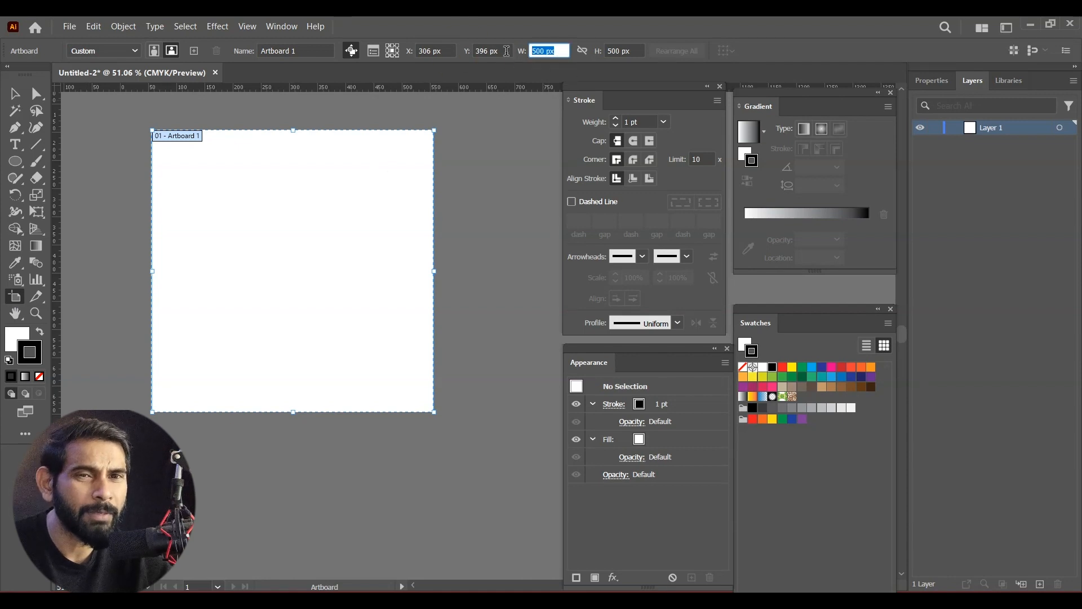
{"action": "left_click", "coordinate": [636, 51]}
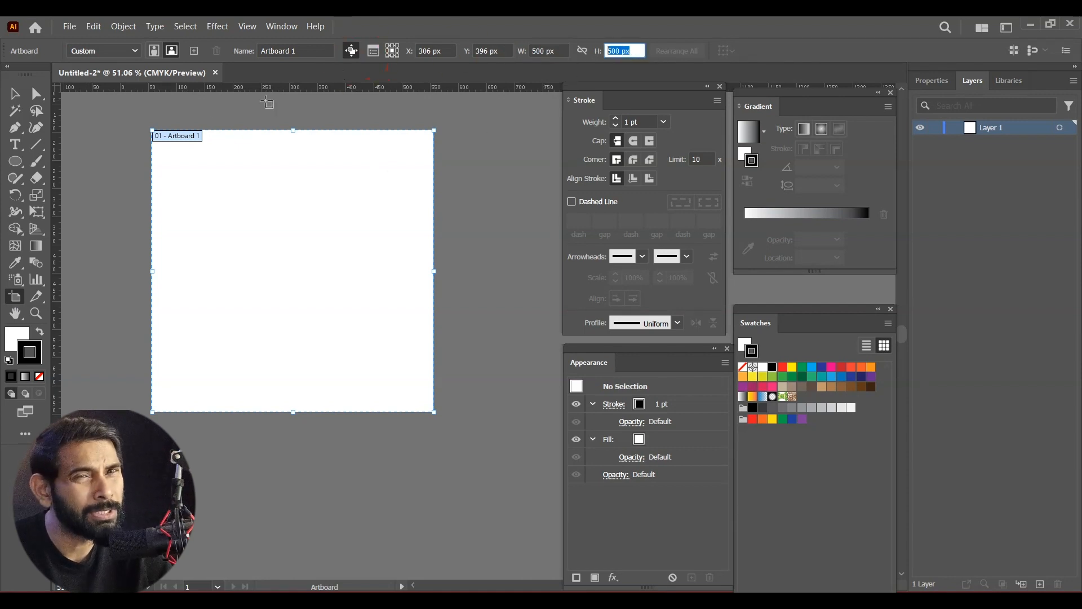
{"action": "left_click", "coordinate": [15, 93]}
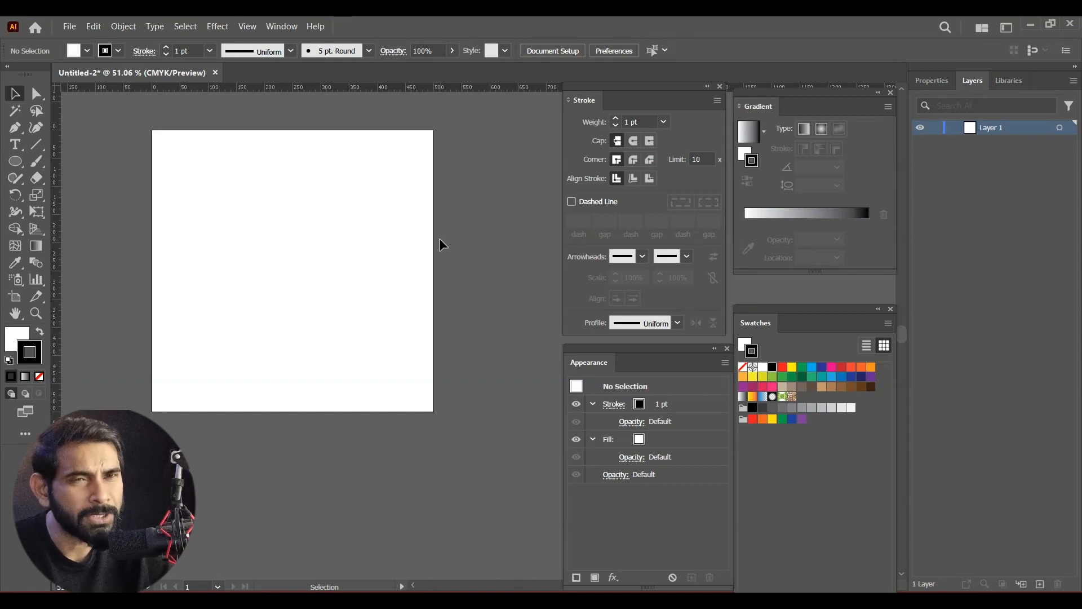
Draw a square about 22 px wide with the Rectangle tool and move the floating task bar clear of it.
{"action": "key", "text": "ctrl+equal"}
{"action": "left_click_drag", "start_coordinate": [273, 250], "coordinate": [304, 294]}
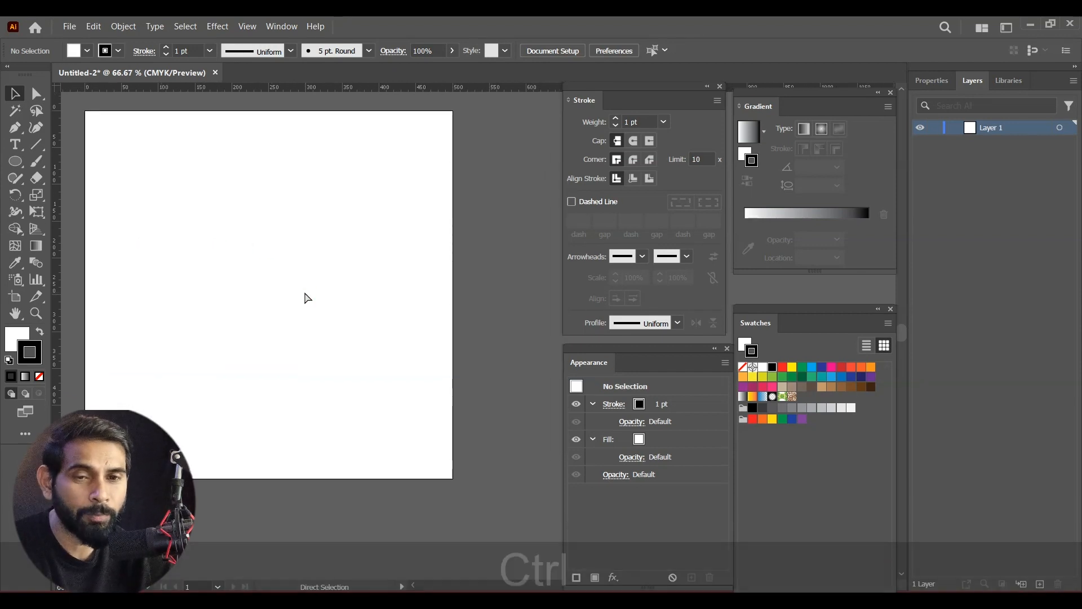
{"action": "key", "text": "ctrl+equal"}
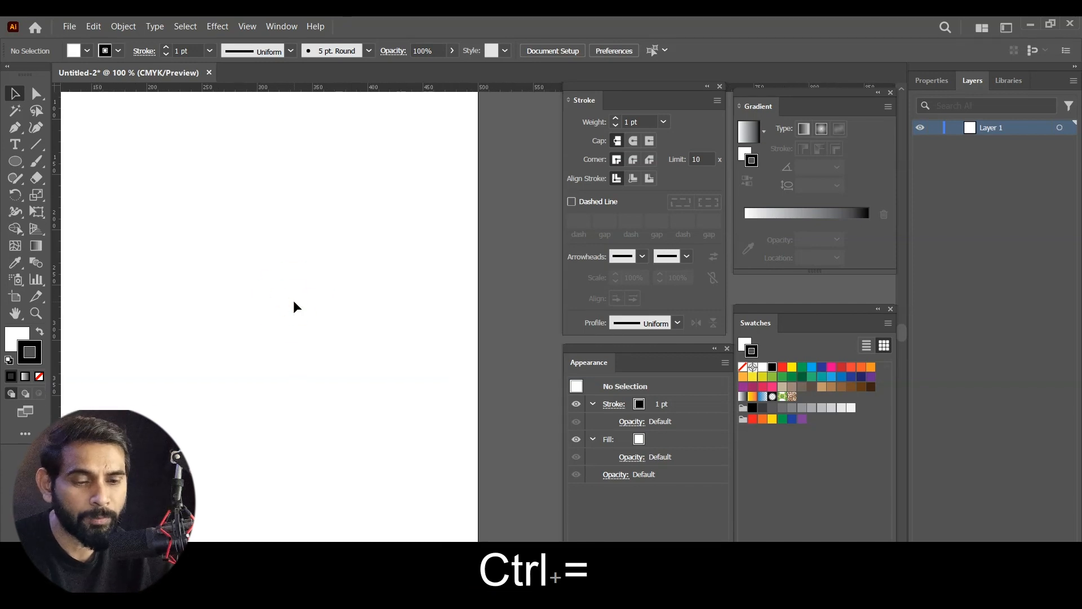
{"action": "key", "text": "ctrl+equal"}
{"action": "key", "text": "ctrl+equal"}
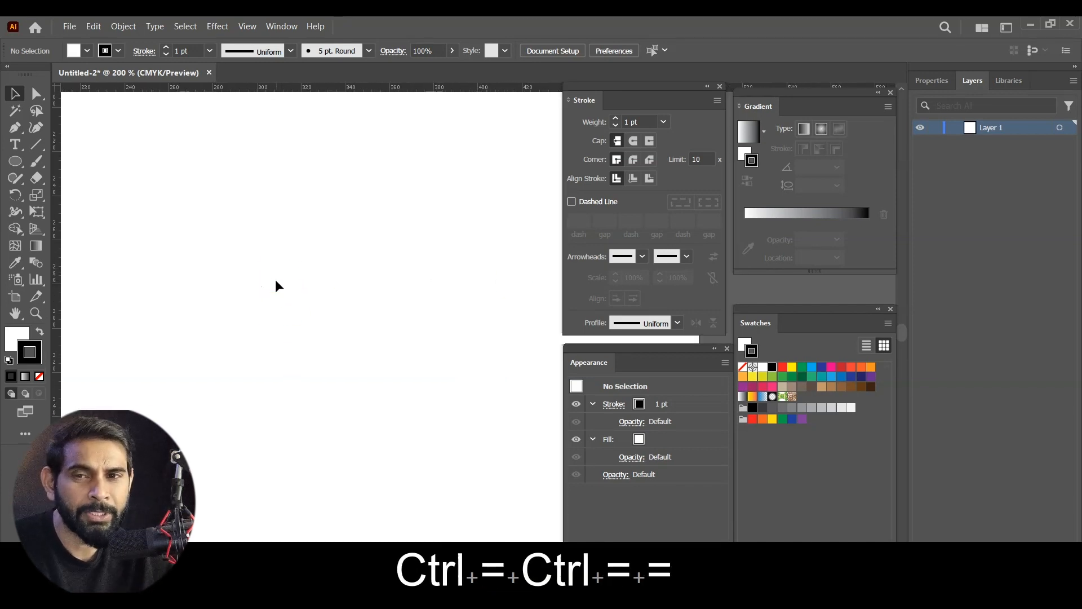
{"action": "left_click", "coordinate": [15, 161]}
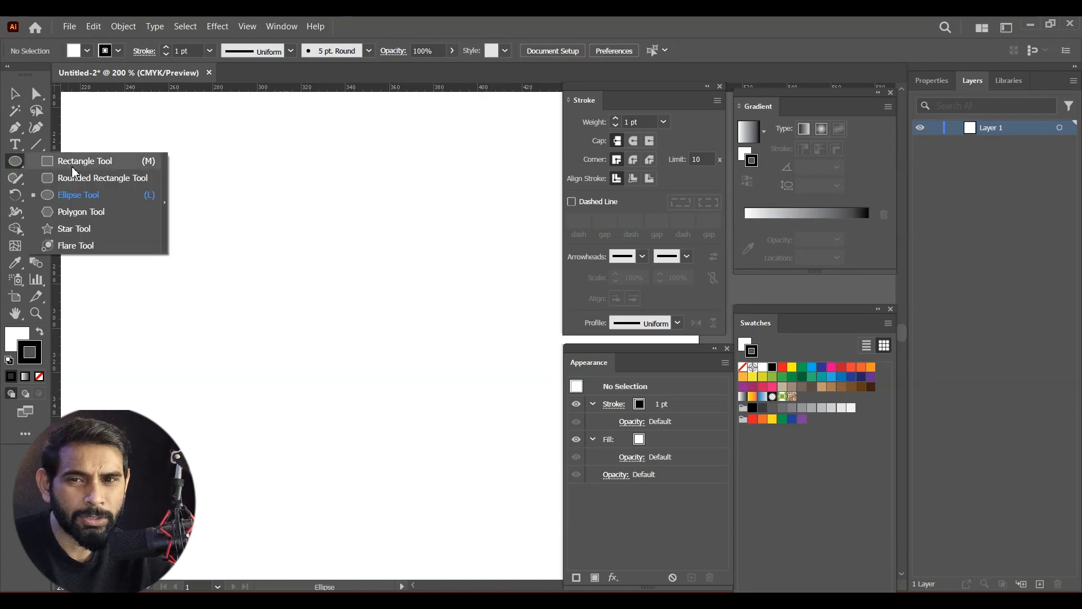
{"action": "left_click", "coordinate": [82, 164]}
{"action": "mouse_move", "coordinate": [320, 351]}
{"action": "left_mouse_down"}
{"action": "mouse_move", "coordinate": [362, 391]}
{"action": "mouse_move", "coordinate": [336, 366]}
{"action": "mouse_move", "coordinate": [340, 377]}
{"action": "left_mouse_up"}
{"action": "left_click", "coordinate": [14, 93]}
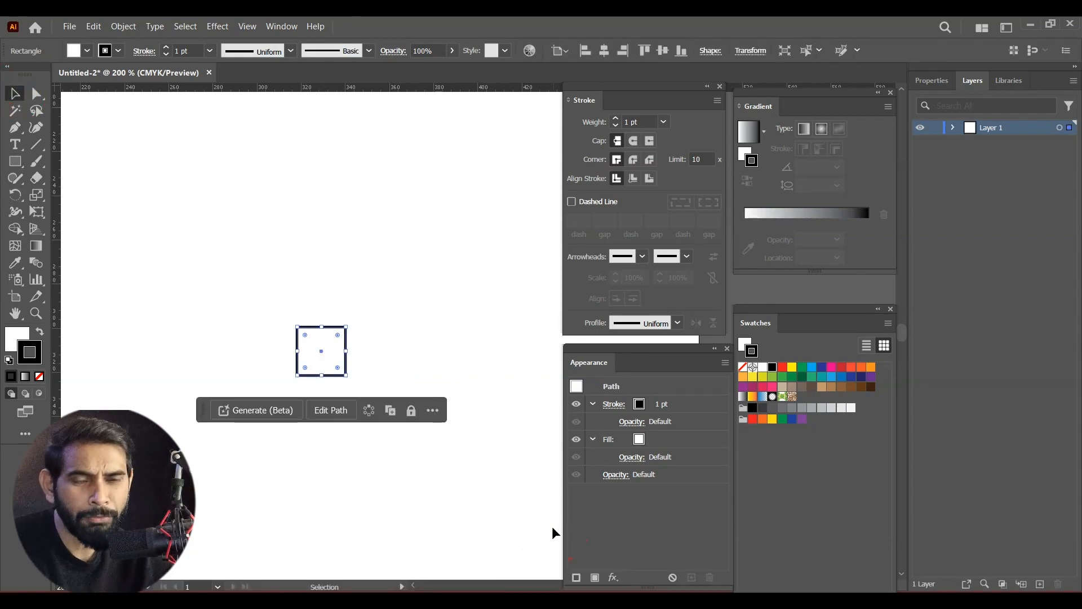
{"action": "left_click_drag", "start_coordinate": [198, 411], "coordinate": [210, 532]}
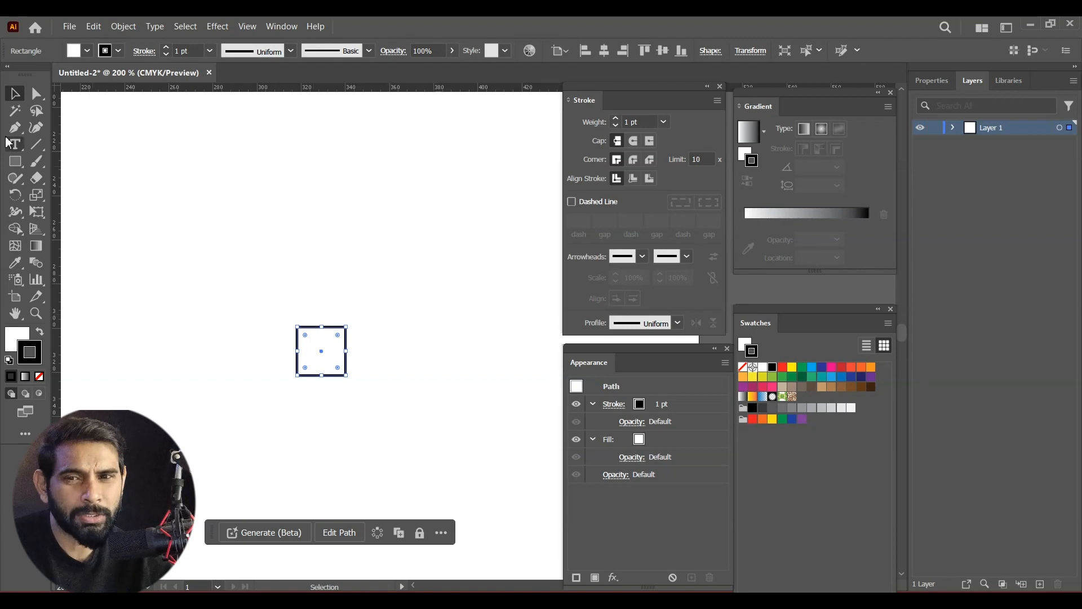
Draw a circle about 6.5 px across from the middle of the square with the Ellipse tool, and deselect it.
{"action": "left_click", "coordinate": [15, 161]}
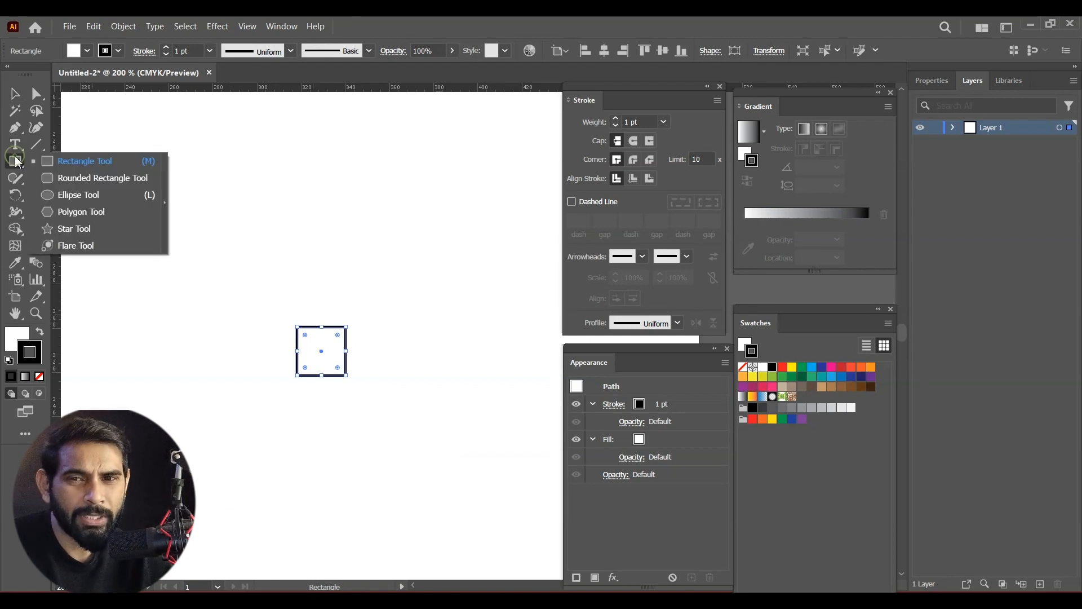
{"action": "left_click", "coordinate": [103, 197]}
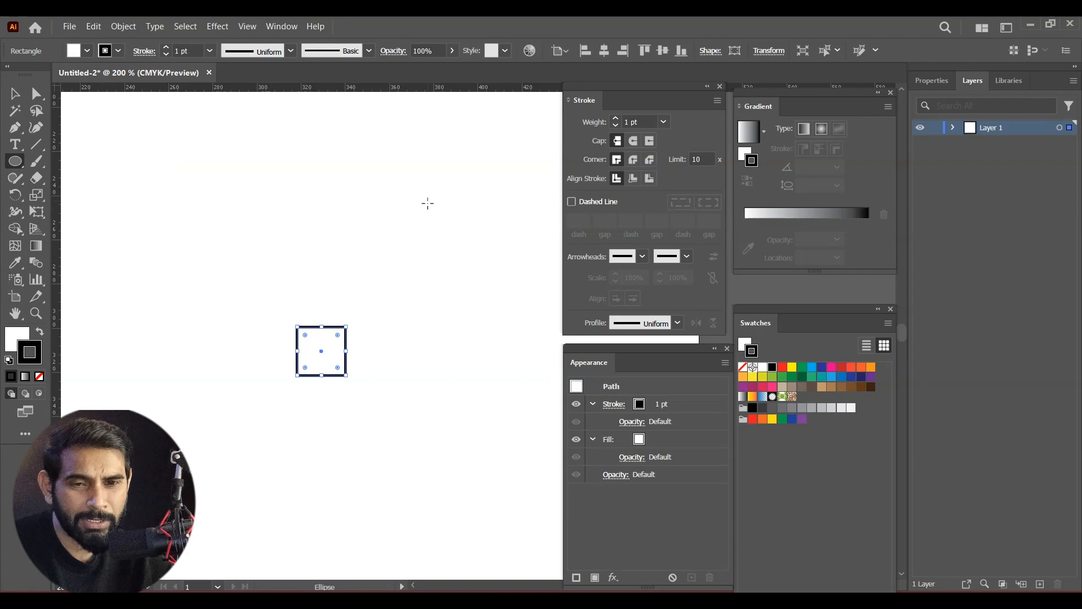
{"action": "key", "text": "ctrl+equal"}
{"action": "key", "text": "ctrl+equal"}
{"action": "key", "text": "ctrl+equal"}
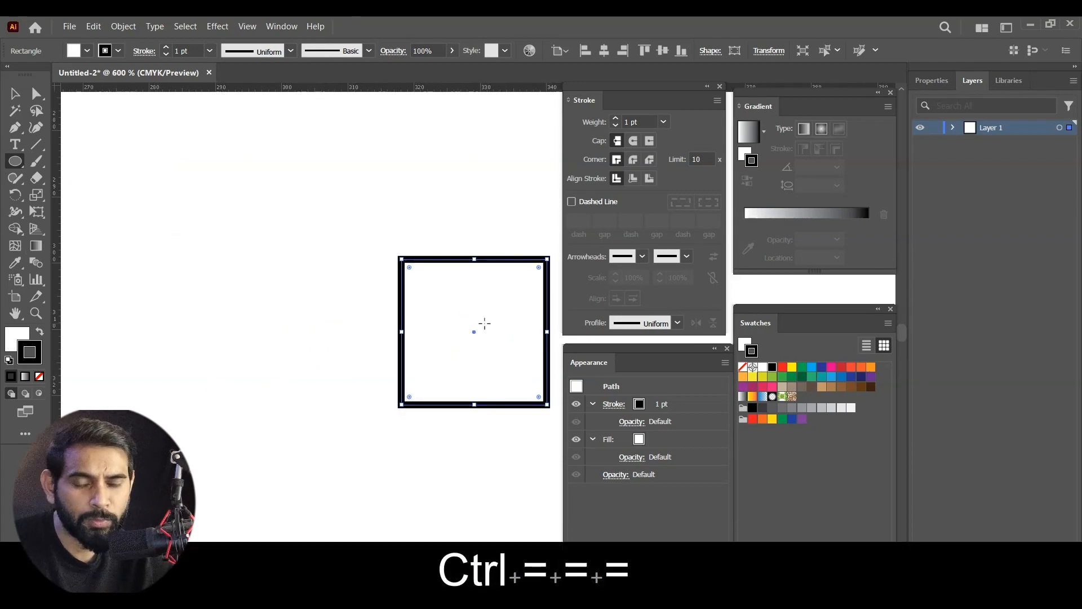
{"action": "left_click_drag", "start_coordinate": [467, 310], "coordinate": [293, 280]}
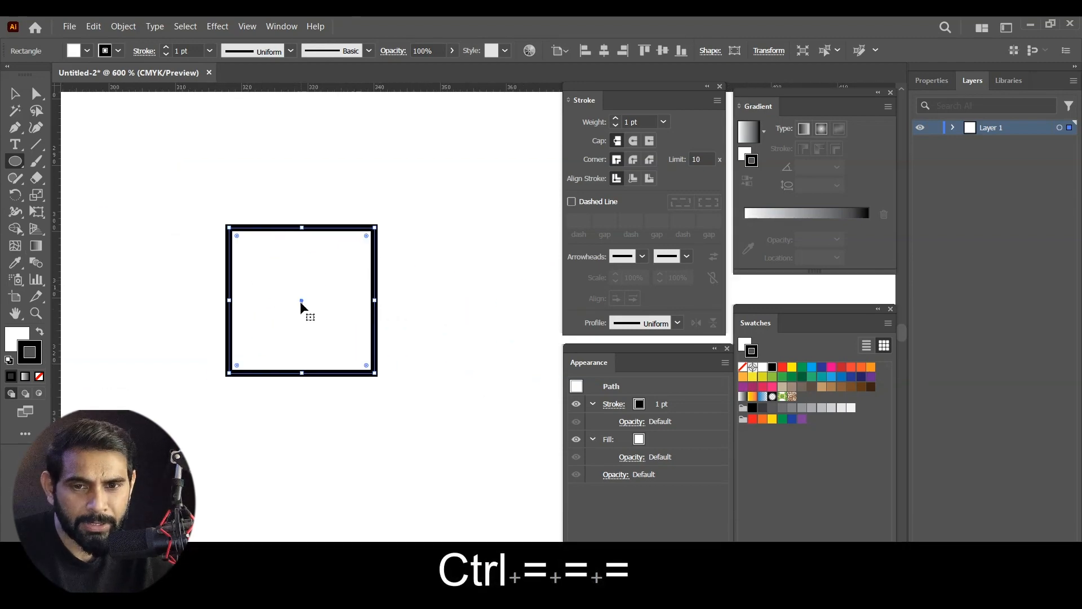
{"action": "left_click_drag", "start_coordinate": [301, 303], "coordinate": [312, 326]}
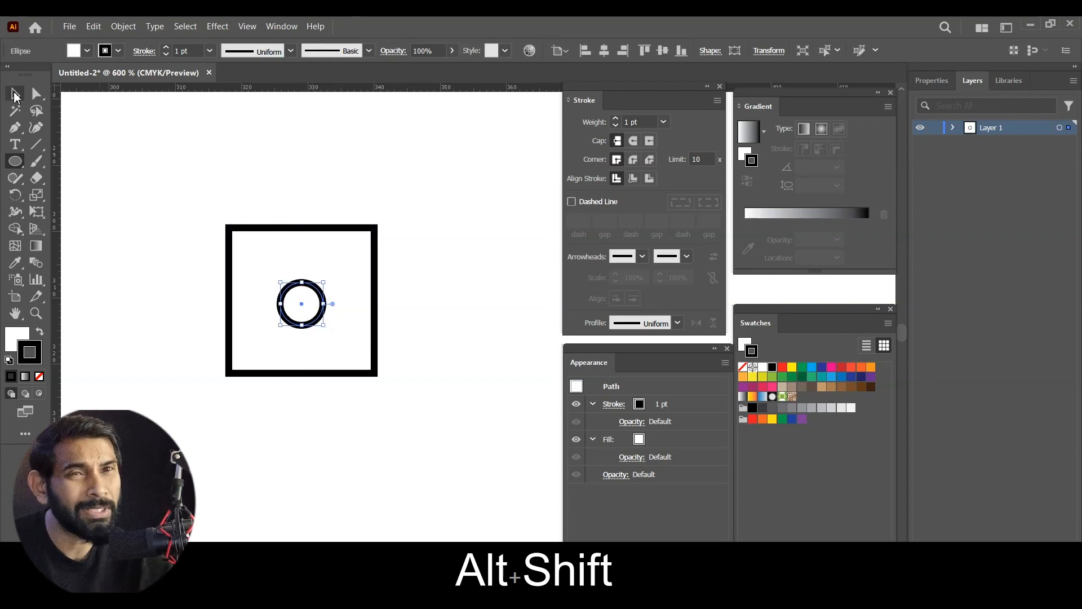
{"action": "key", "text": "y"}
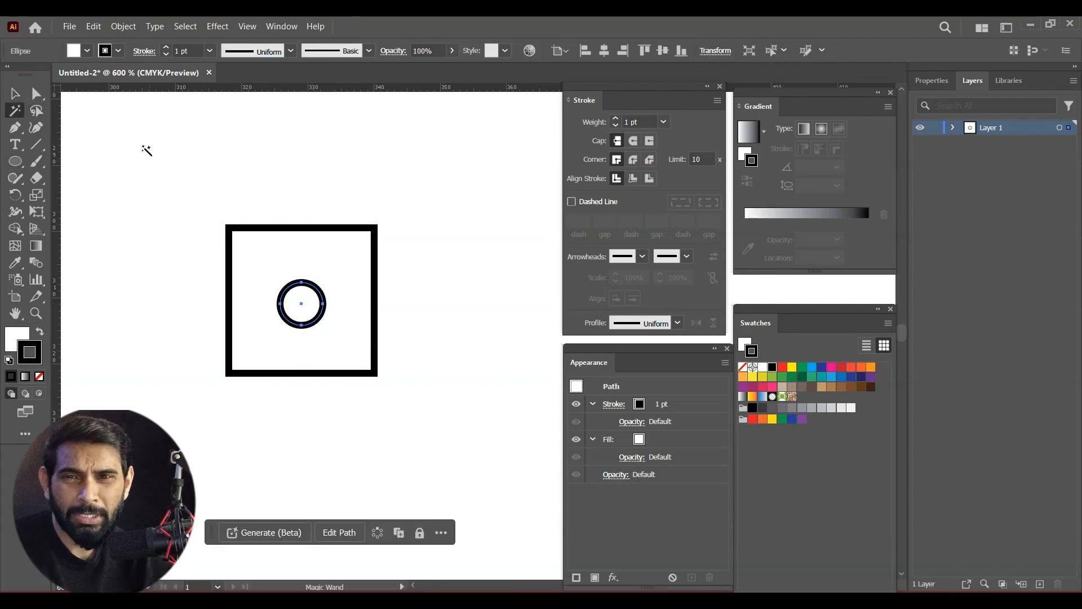
{"action": "left_click", "coordinate": [15, 94]}
{"action": "left_click", "coordinate": [232, 188]}
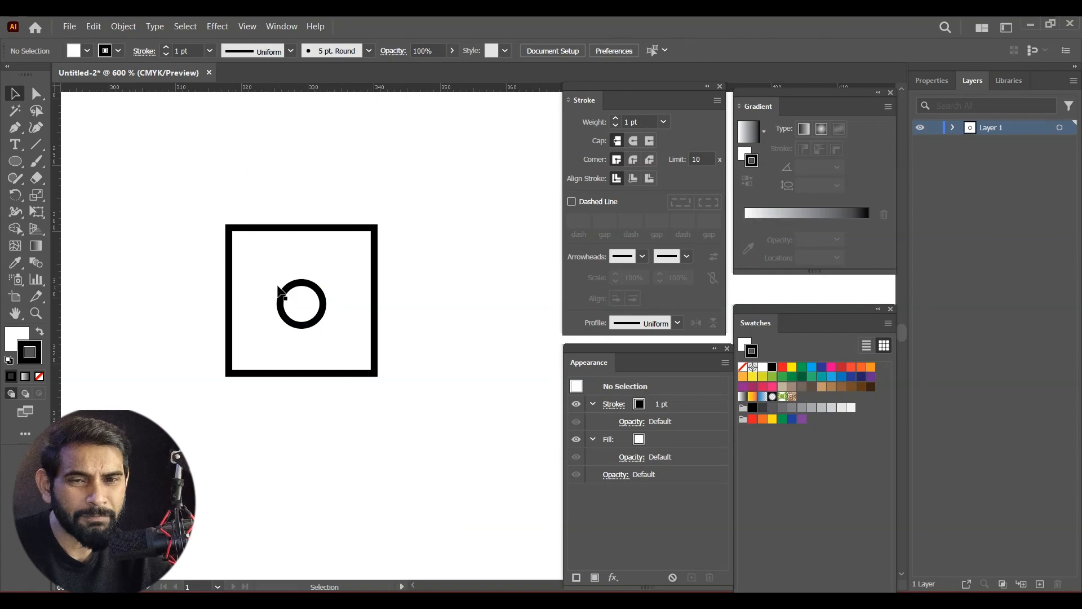
Remove the circle's stroke, and set both the stroke and the fill of the square to None.
{"action": "left_click", "coordinate": [294, 287]}
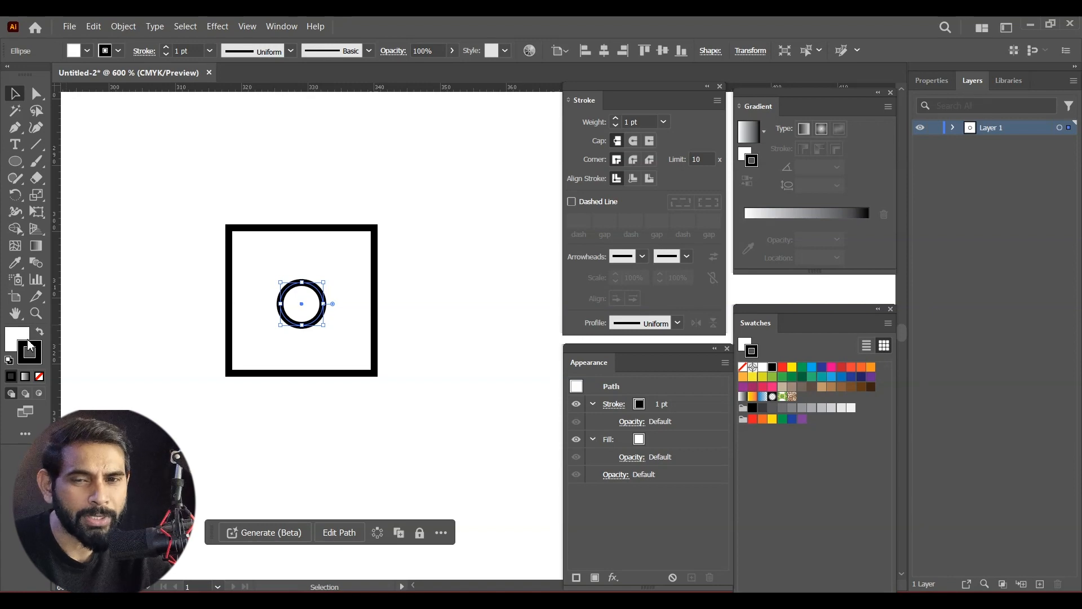
{"action": "left_click", "coordinate": [42, 376]}
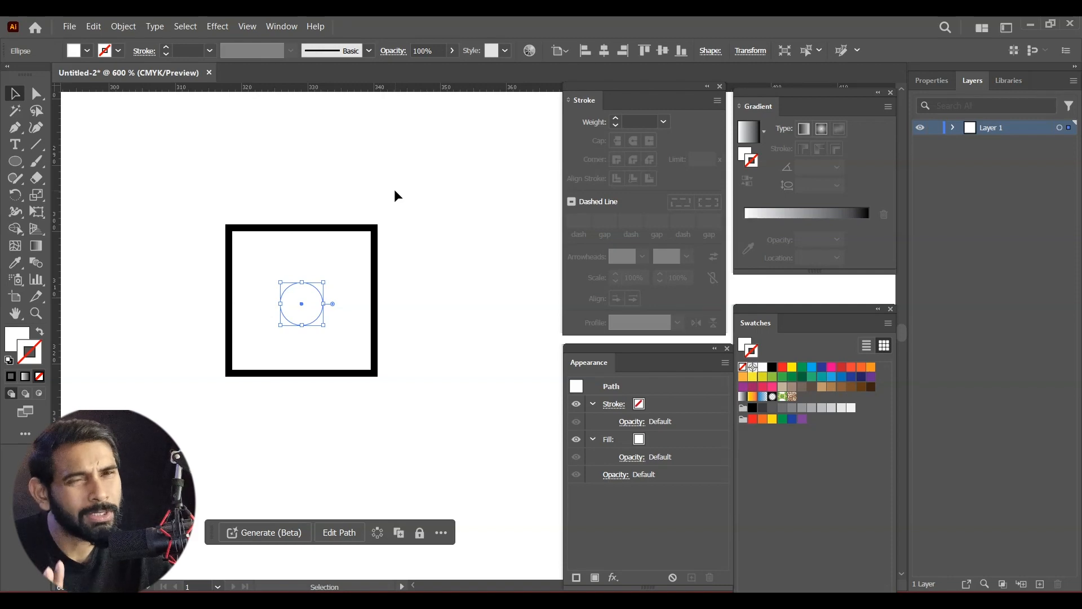
{"action": "mouse_move", "coordinate": [195, 167]}
{"action": "left_mouse_down"}
{"action": "mouse_move", "coordinate": [307, 235]}
{"action": "mouse_move", "coordinate": [365, 252]}
{"action": "left_mouse_up"}
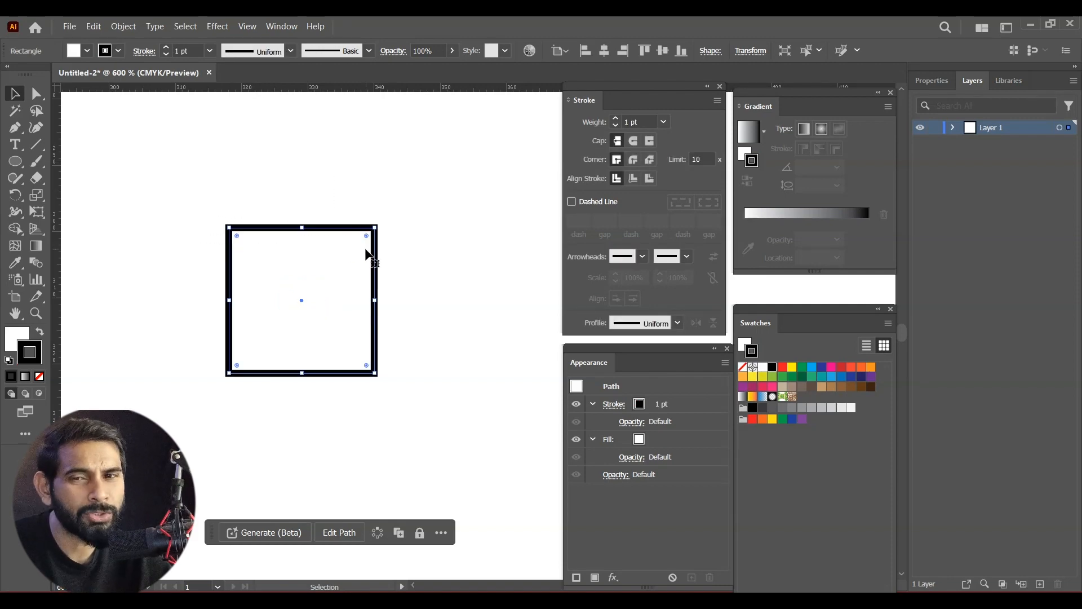
{"action": "left_click", "coordinate": [39, 376]}
{"action": "left_click", "coordinate": [34, 347]}
{"action": "left_click", "coordinate": [12, 331]}
{"action": "left_click", "coordinate": [39, 375]}
Align the circle and square vertically by their centers and save the pair as a new pattern swatch.
{"action": "left_click_drag", "start_coordinate": [168, 193], "coordinate": [451, 412]}
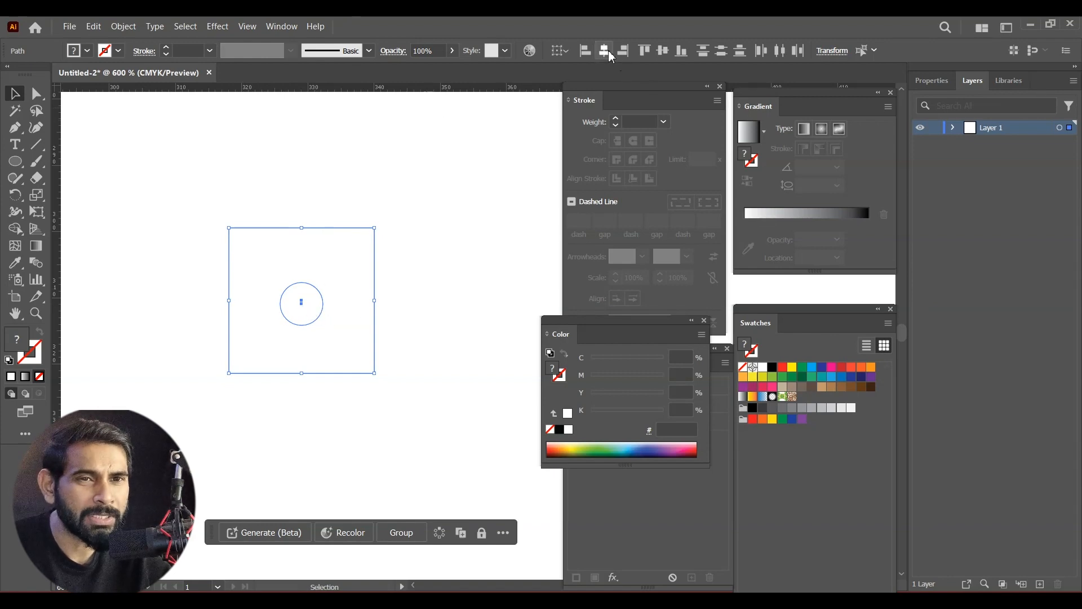
{"action": "left_click", "coordinate": [662, 51]}
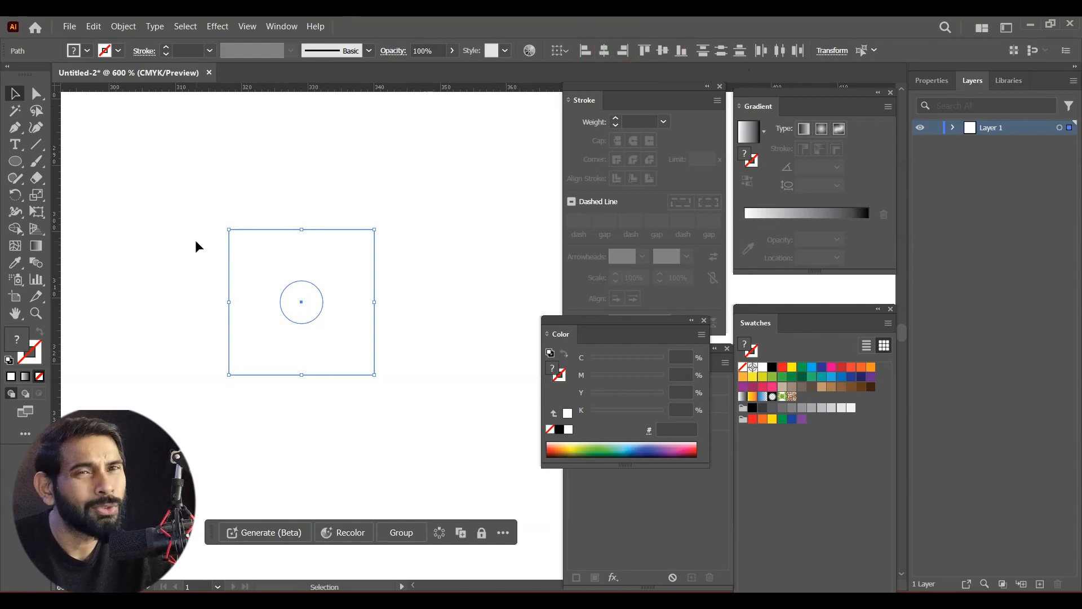
{"action": "left_click_drag", "start_coordinate": [301, 302], "coordinate": [857, 429]}
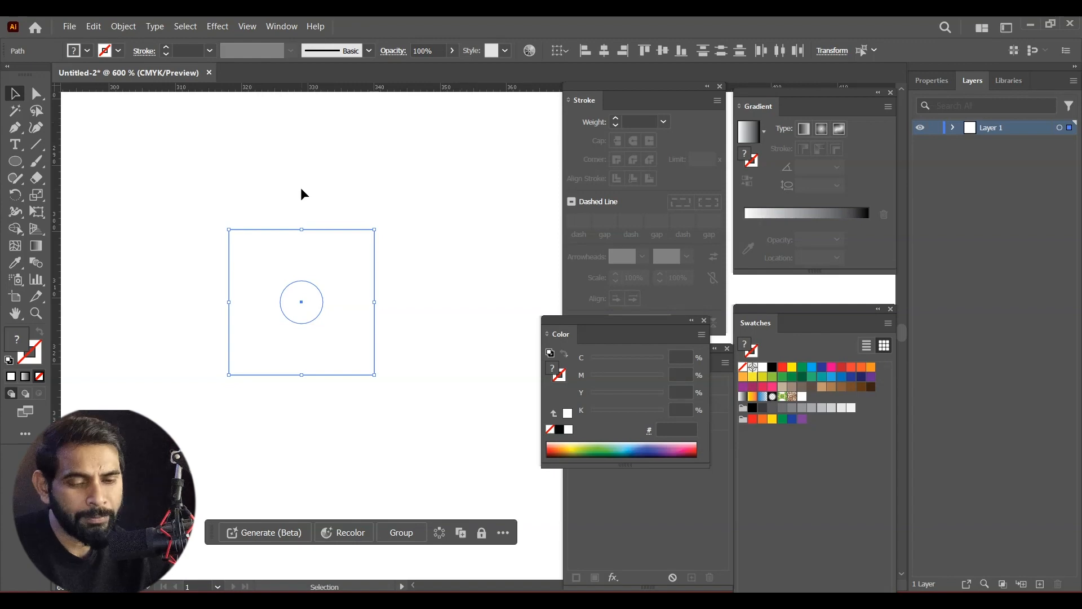
Delete the original circle and square from the artboard and close the floating color controls.
{"action": "key", "text": "ctrl+minus"}
{"action": "key", "text": "ctrl+minus"}
{"action": "key", "text": "ctrl+minus"}
{"action": "key", "text": "ctrl+minus"}
{"action": "key", "text": "ctrl+minus"}
{"action": "key", "text": "ctrl+minus"}
{"action": "key", "text": "ctrl+minus"}
{"action": "key", "text": "ctrl+minus"}
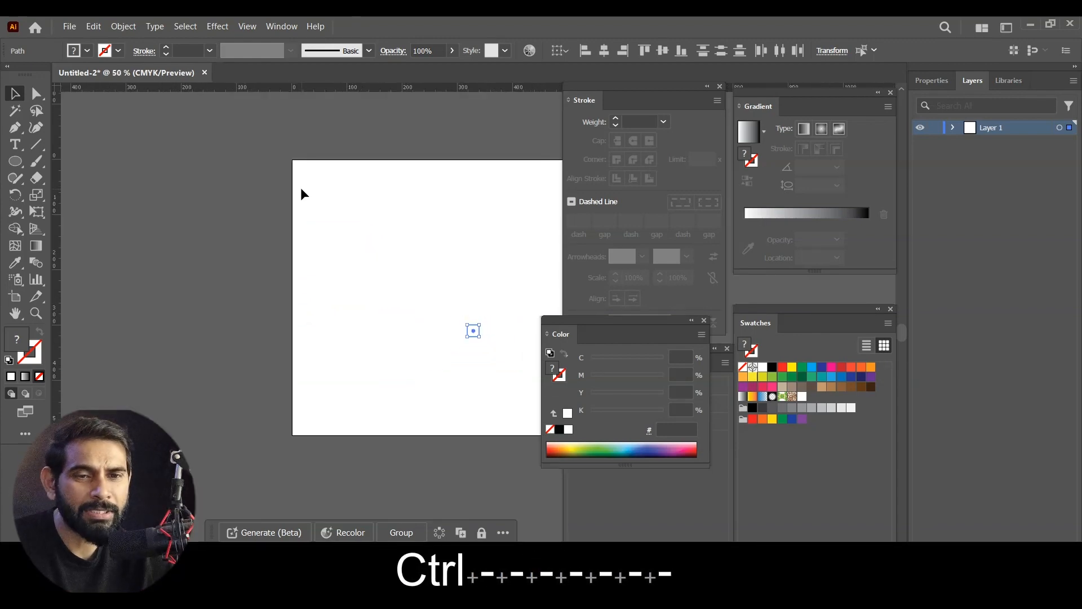
{"action": "left_click_drag", "start_coordinate": [220, 275], "coordinate": [292, 335]}
{"action": "key", "text": "Delete"}
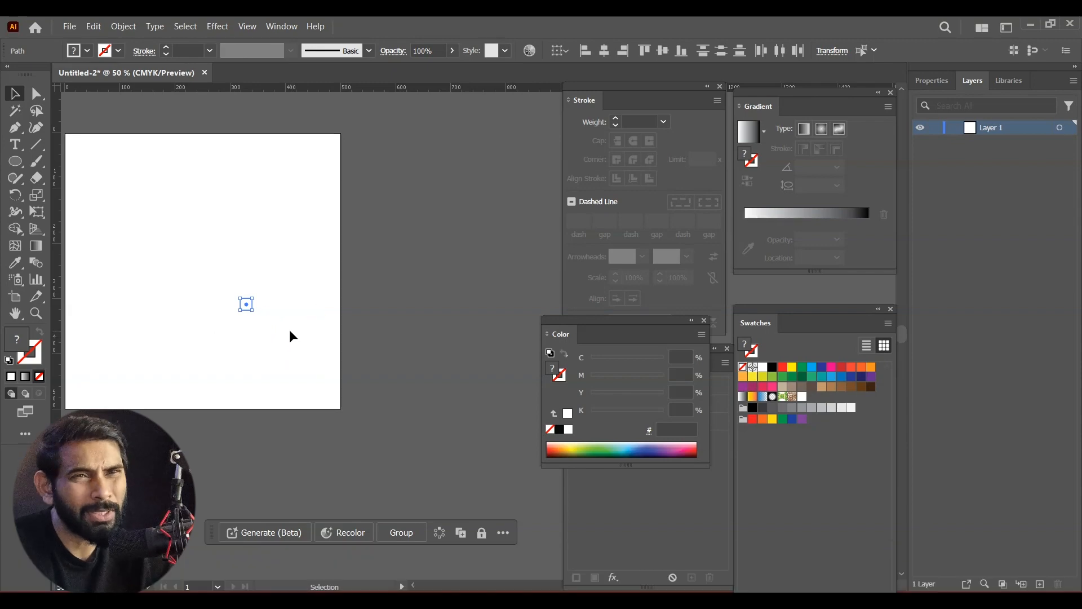
{"action": "left_click_drag", "start_coordinate": [476, 340], "coordinate": [517, 357]}
{"action": "left_click", "coordinate": [703, 320]}
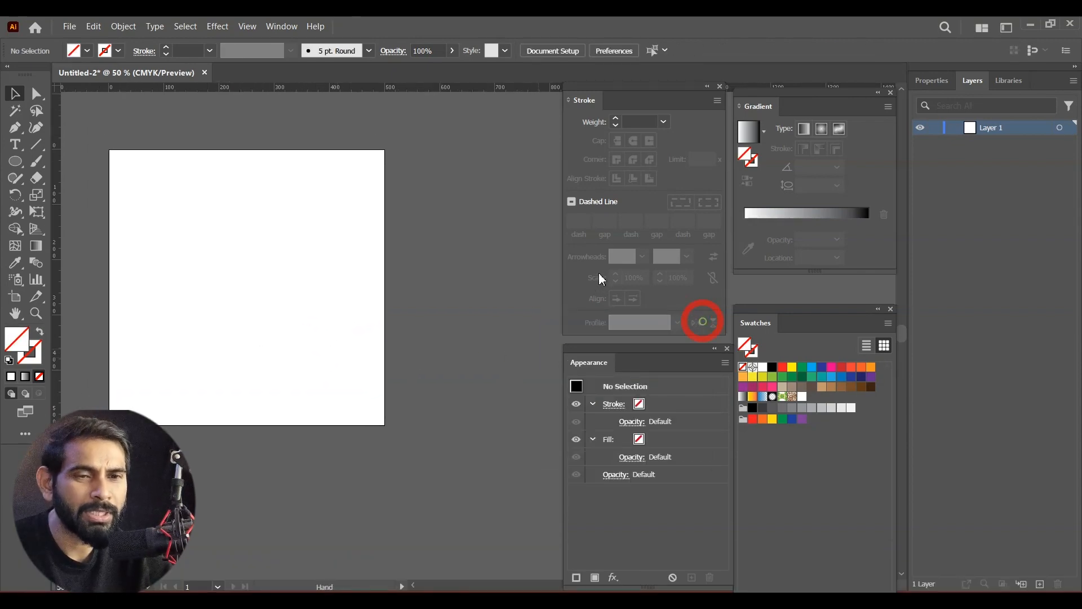
Draw a rectangle without fill or stroke that covers the whole 500 × 500 px artboard.
{"action": "left_click_drag", "start_coordinate": [246, 286], "coordinate": [273, 285]}
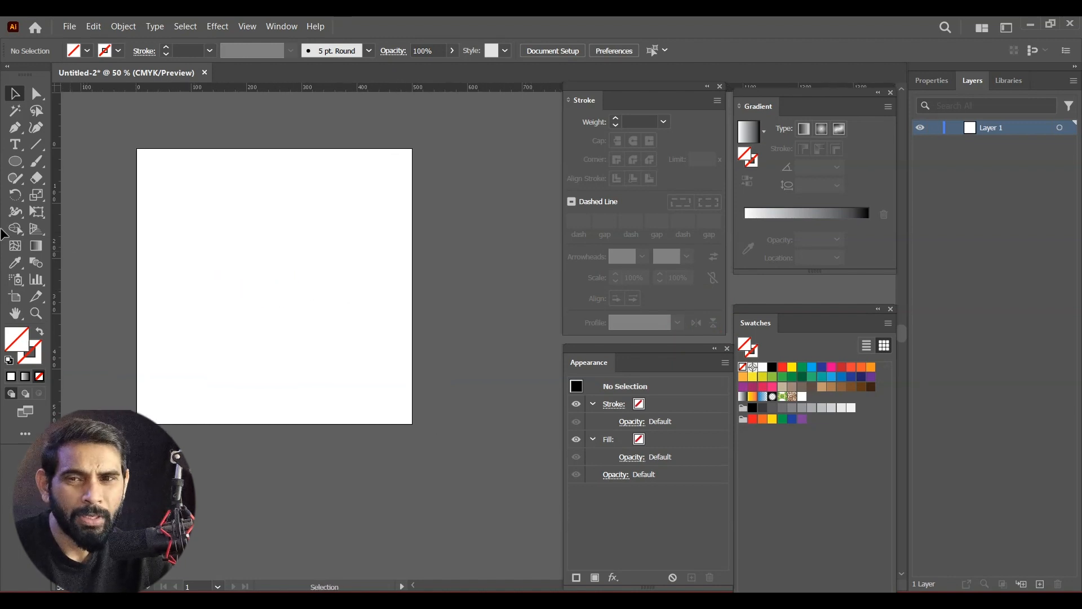
{"action": "left_click", "coordinate": [15, 163]}
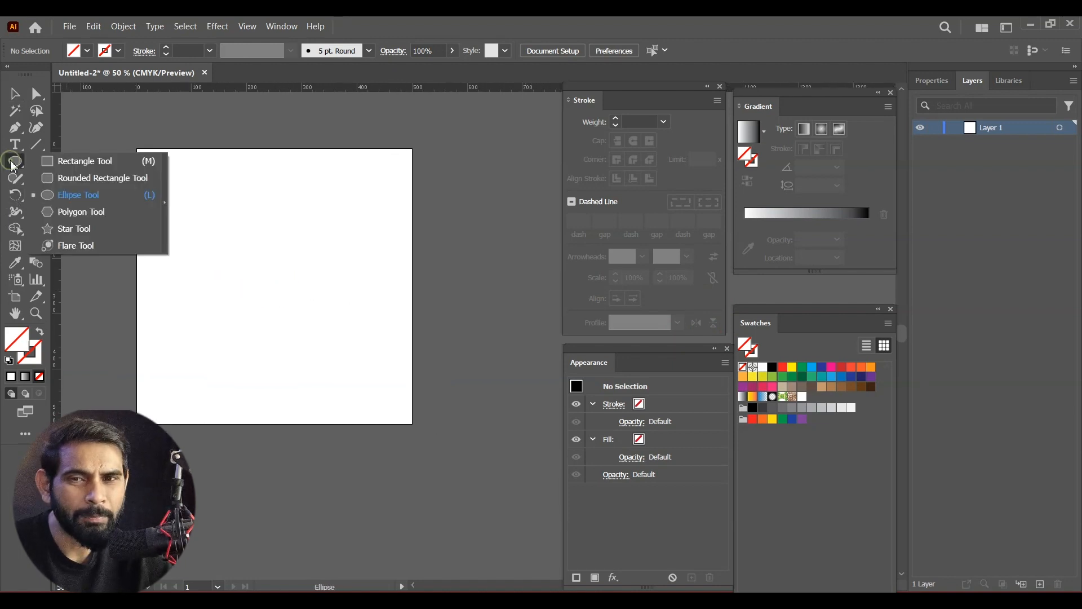
{"action": "left_click", "coordinate": [85, 161]}
{"action": "left_click_drag", "start_coordinate": [137, 150], "coordinate": [412, 424]}
{"action": "key", "text": "v"}
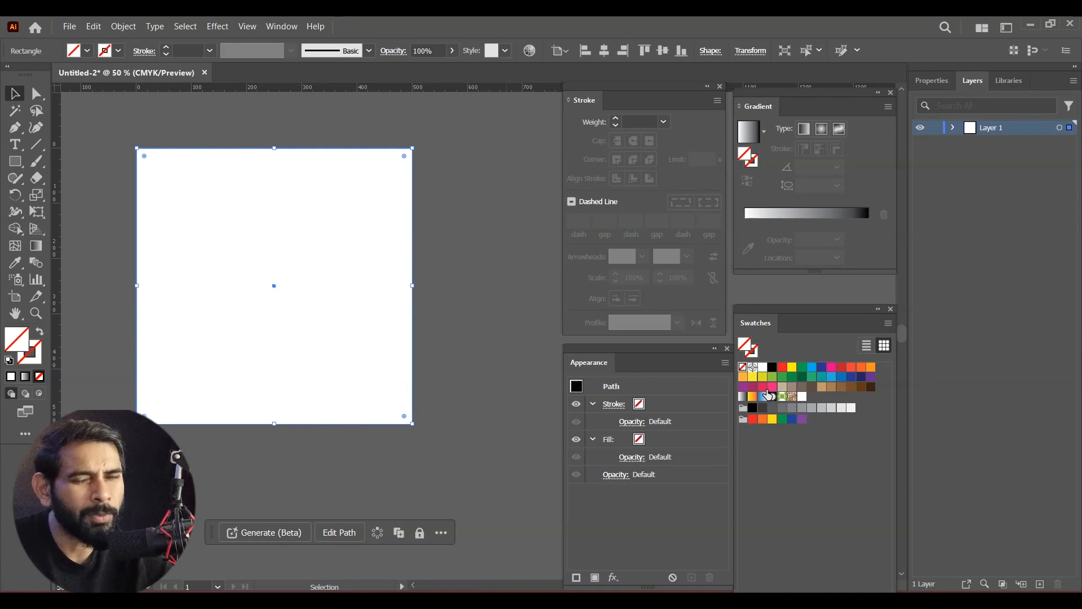
Place the POP+ART+COLOR+SWATCH-01+(1).jpg palette image into the document at a reduced size.
{"action": "left_click", "coordinate": [70, 27]}
{"action": "left_click", "coordinate": [98, 278]}
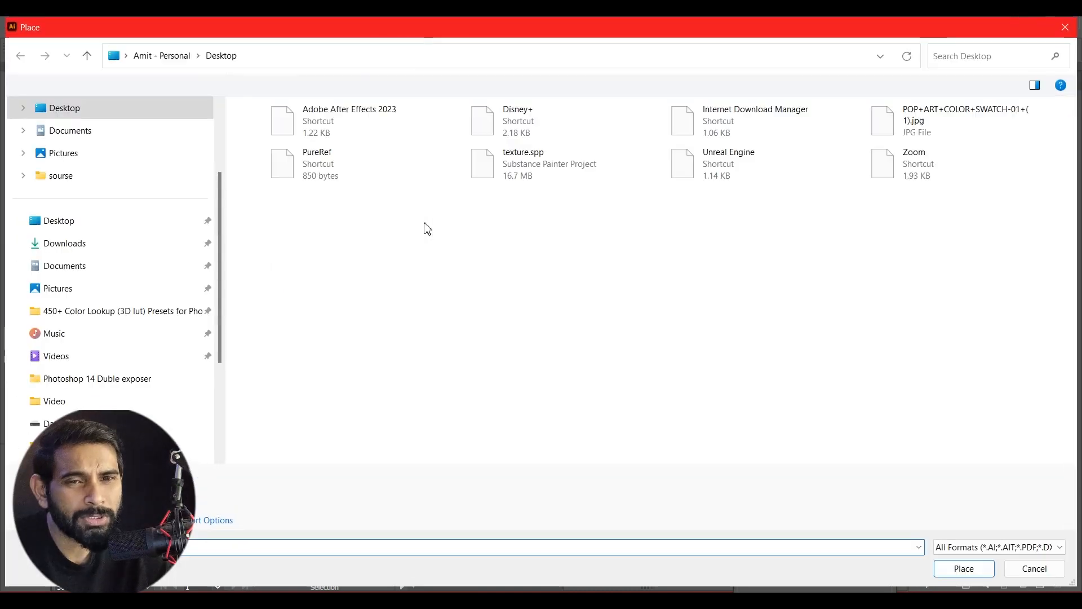
{"action": "left_click", "coordinate": [938, 121]}
{"action": "left_click", "coordinate": [974, 570]}
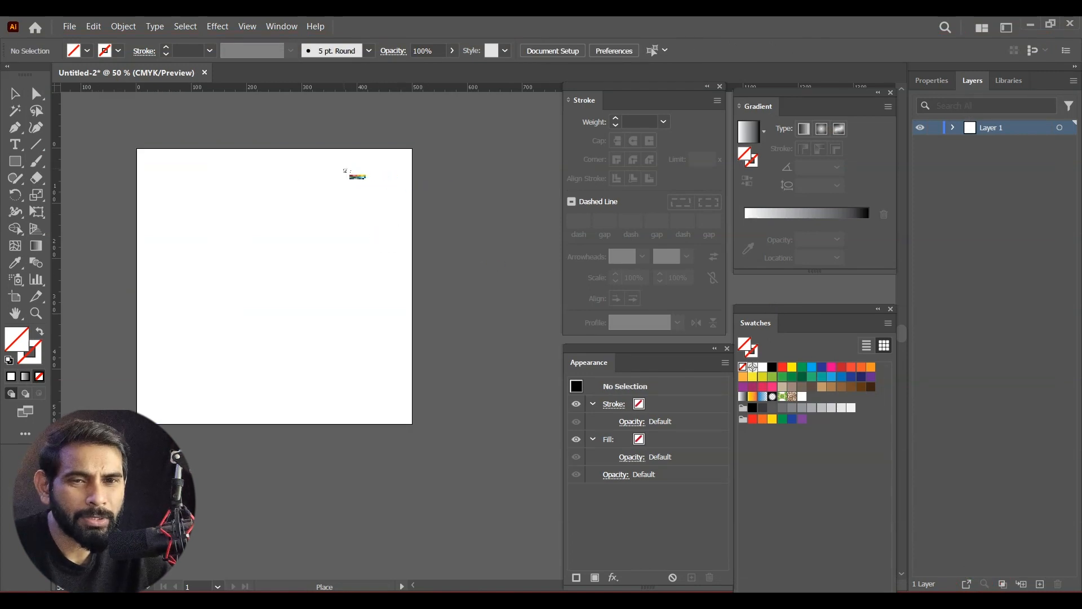
{"action": "left_click_drag", "start_coordinate": [345, 171], "coordinate": [536, 225]}
Move the placed color palette image off the artboard, just above its upper edge.
{"action": "left_click_drag", "start_coordinate": [439, 192], "coordinate": [495, 130]}
{"action": "left_click_drag", "start_coordinate": [425, 213], "coordinate": [381, 261]}
{"action": "left_click_drag", "start_coordinate": [520, 175], "coordinate": [357, 147]}
{"action": "left_click_drag", "start_coordinate": [265, 283], "coordinate": [353, 297]}
{"action": "left_click_drag", "start_coordinate": [411, 163], "coordinate": [370, 164]}
{"action": "left_click_drag", "start_coordinate": [461, 357], "coordinate": [468, 340]}
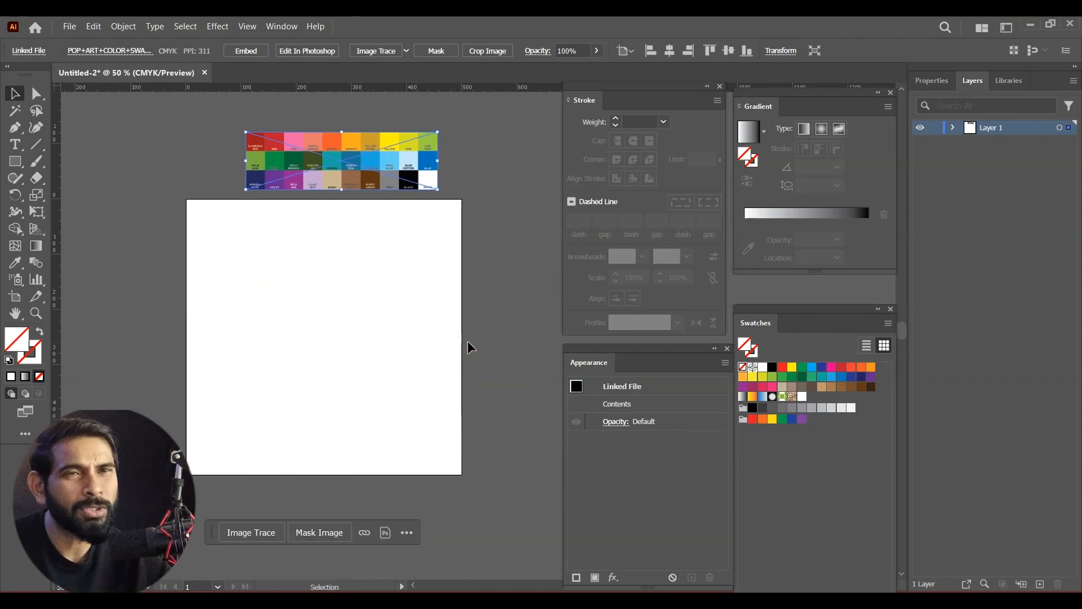
Fill the full-size rectangle with the yellow-orange sampled from the palette image using the Eyedropper, and deselect it.
{"action": "left_click", "coordinate": [323, 312]}
{"action": "left_click", "coordinate": [373, 179]}
{"action": "left_click", "coordinate": [275, 351]}
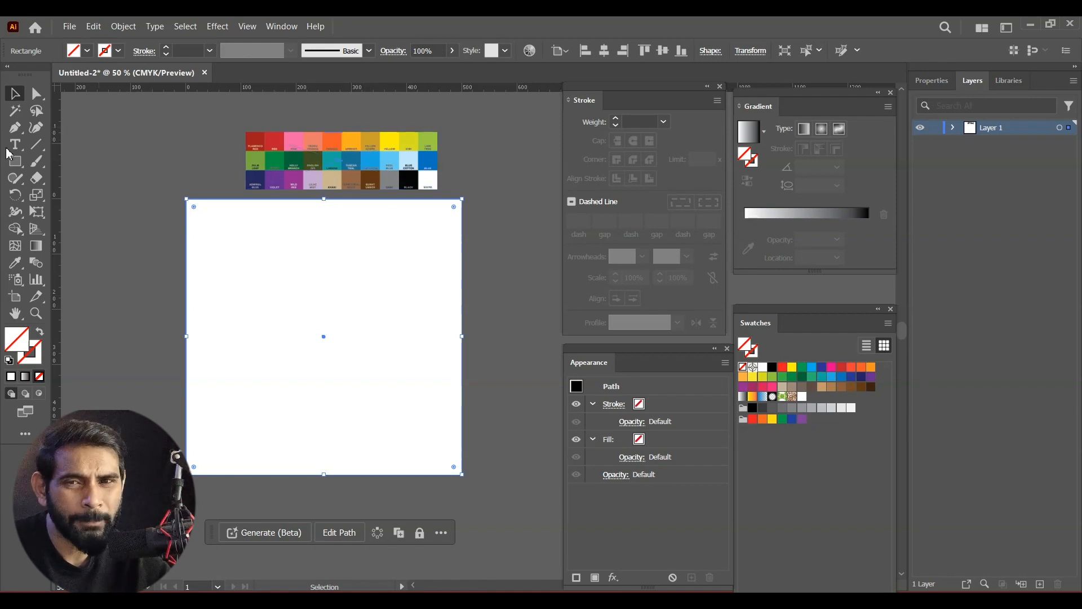
{"action": "left_click", "coordinate": [25, 264]}
{"action": "left_click", "coordinate": [354, 137]}
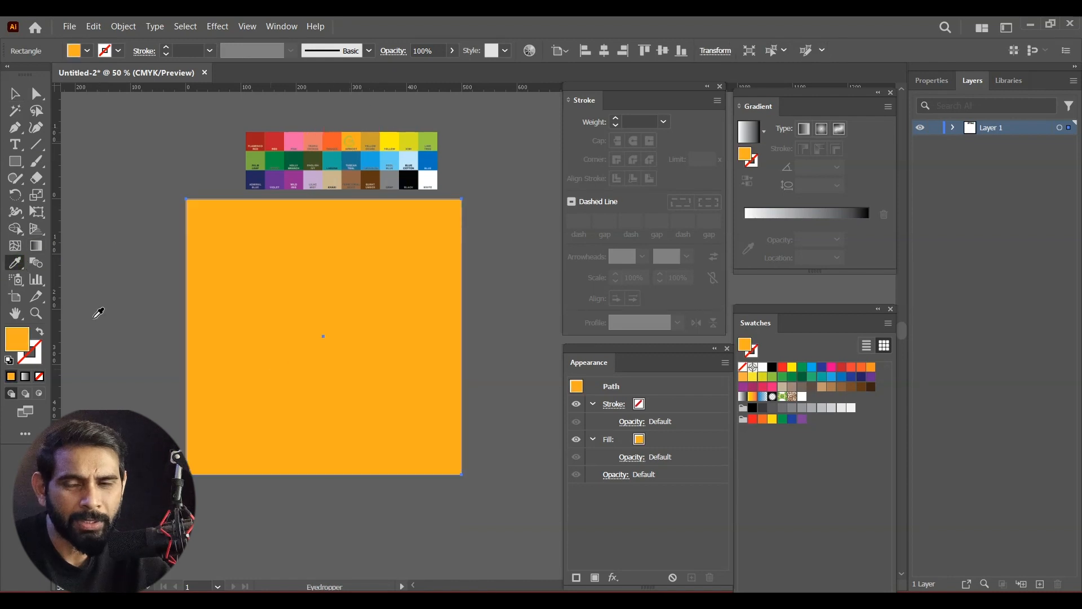
{"action": "left_click", "coordinate": [16, 92]}
{"action": "left_click", "coordinate": [490, 269]}
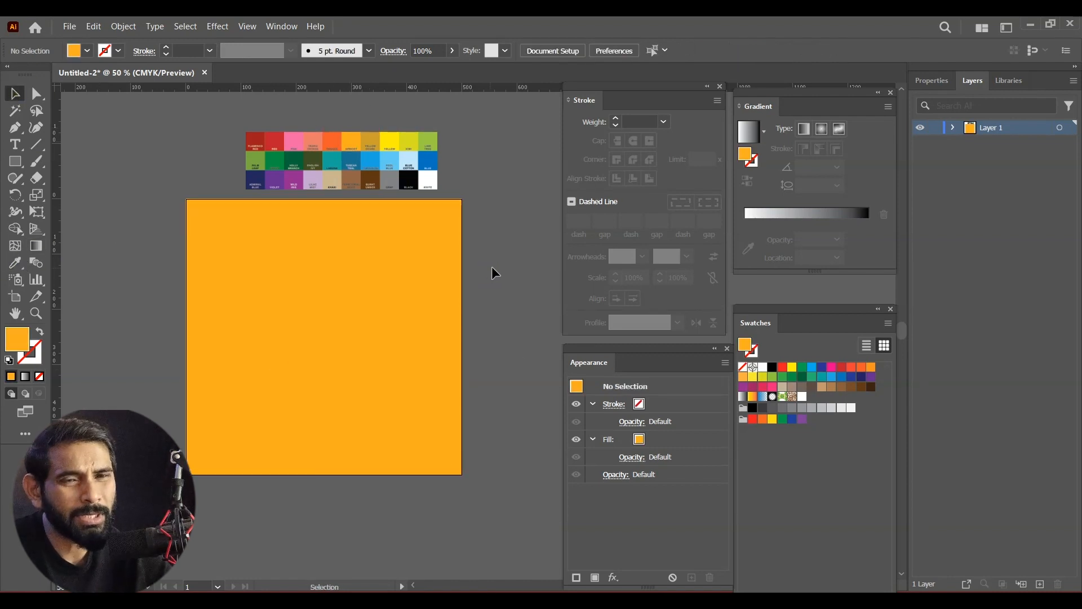
Try the CMYK Magenta swatch and a pink swatch as the rectangle's fill.
{"action": "left_click", "coordinate": [380, 370]}
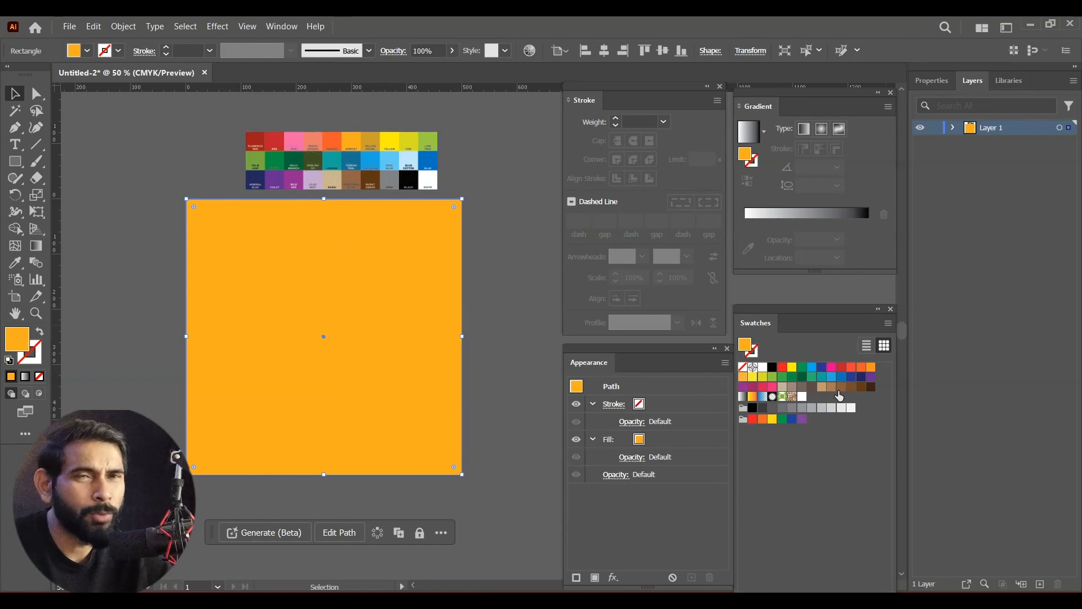
{"action": "left_click", "coordinate": [832, 370]}
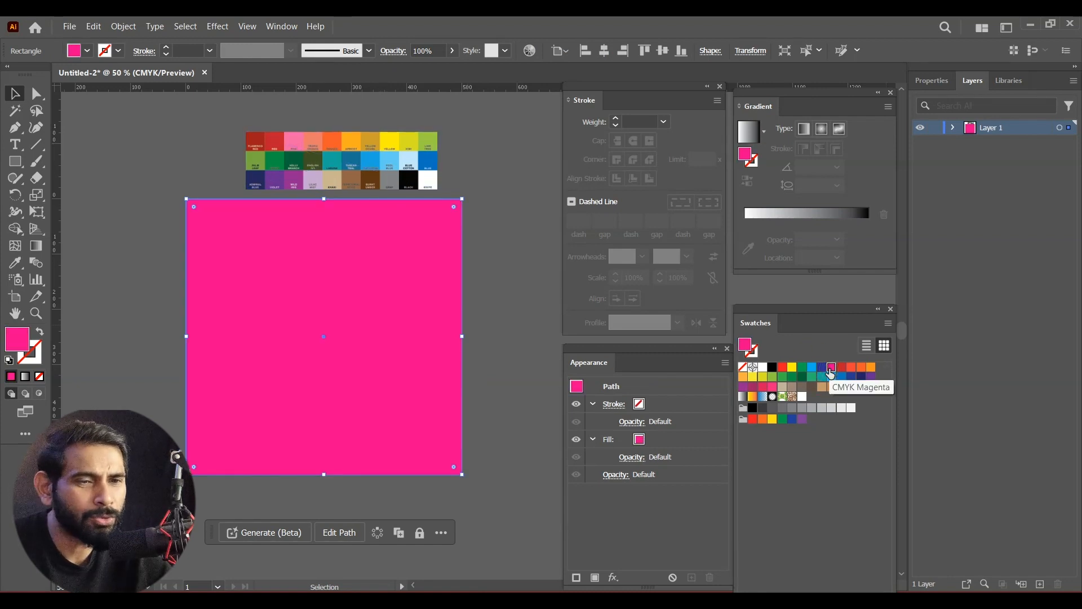
{"action": "left_click", "coordinate": [773, 388]}
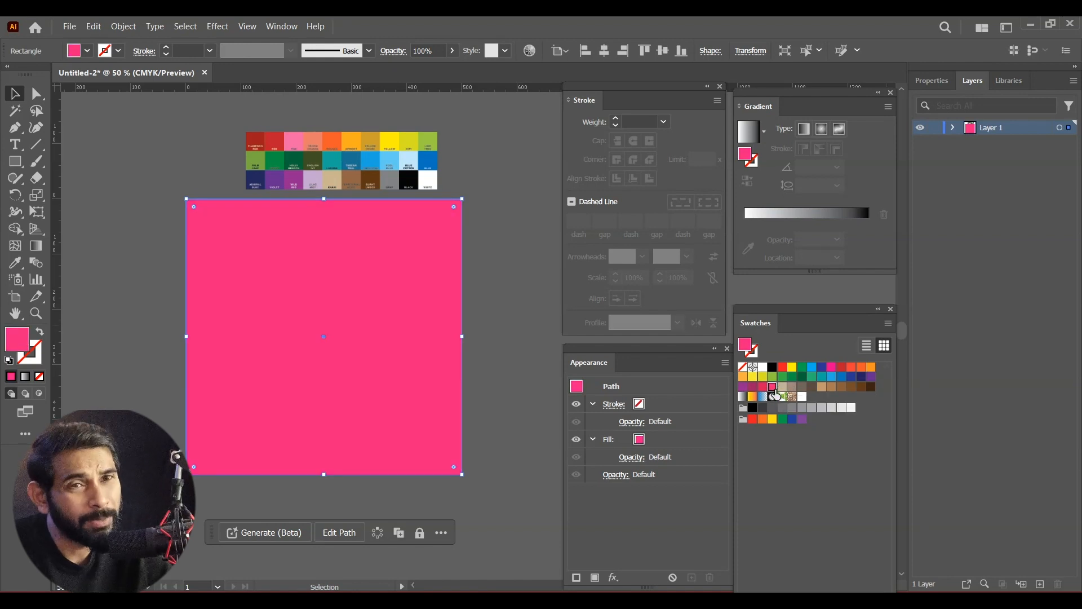
{"action": "left_click", "coordinate": [513, 277]}
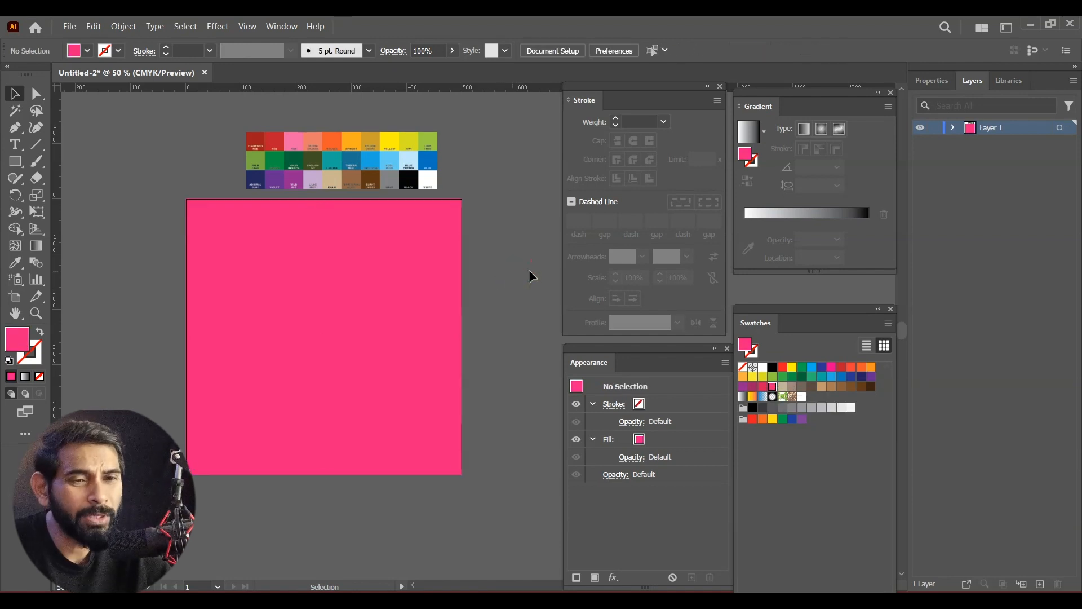
Undo the last two fill color changes on the rectangle.
{"action": "left_click", "coordinate": [382, 321]}
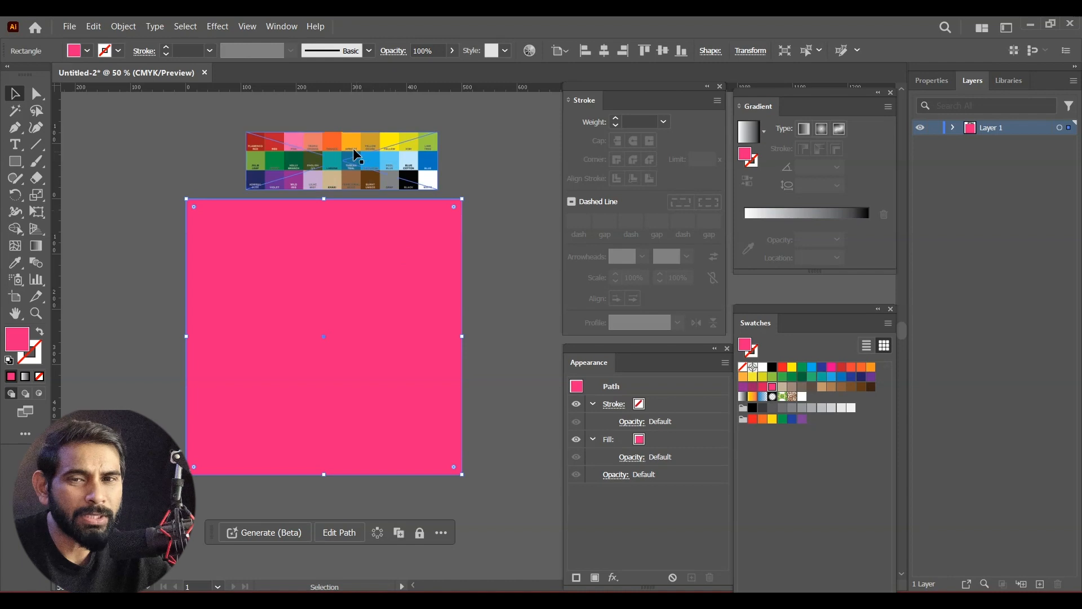
{"action": "key", "text": "ctrl"}
{"action": "key", "text": "ctrl+z"}
{"action": "key", "text": "ctrl+z"}
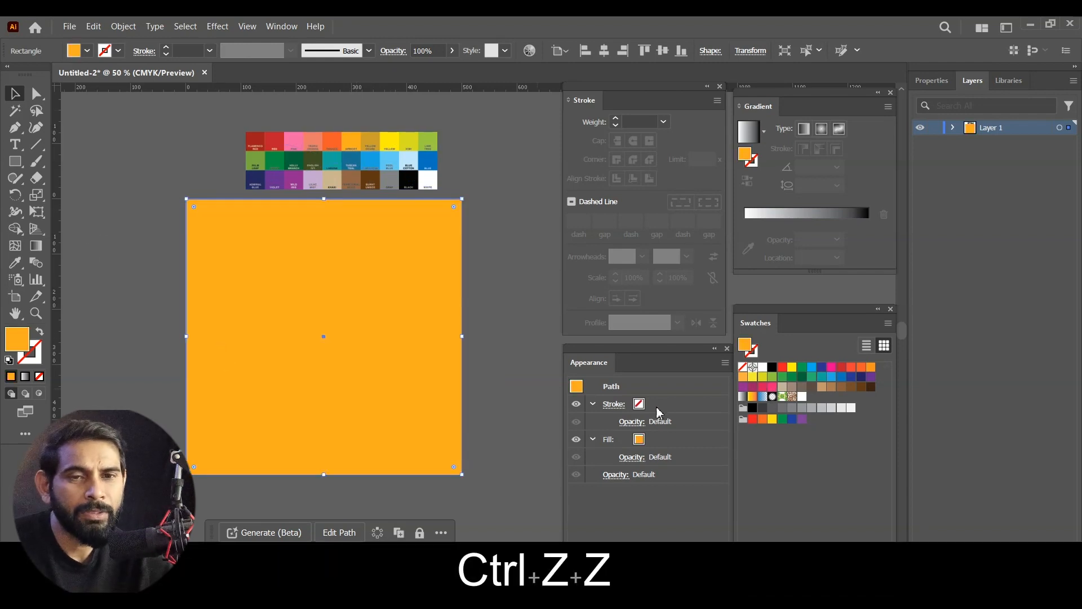
{"action": "left_click", "coordinate": [515, 334]}
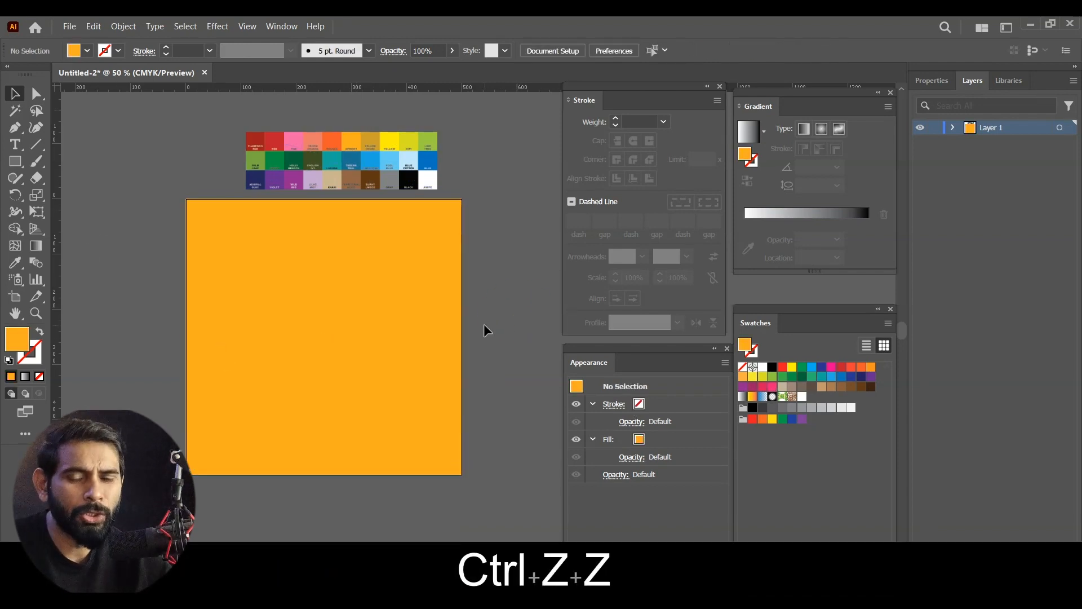
Duplicate the rectangle's orange fill so it has two stacked fills.
{"action": "left_click_drag", "start_coordinate": [436, 326], "coordinate": [445, 304]}
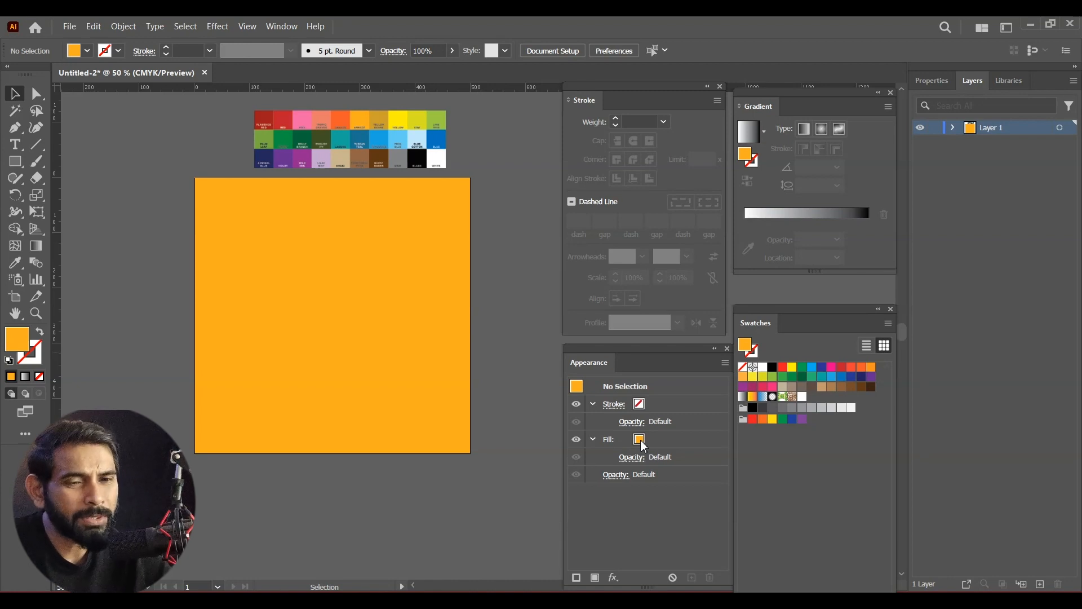
{"action": "left_click", "coordinate": [611, 443]}
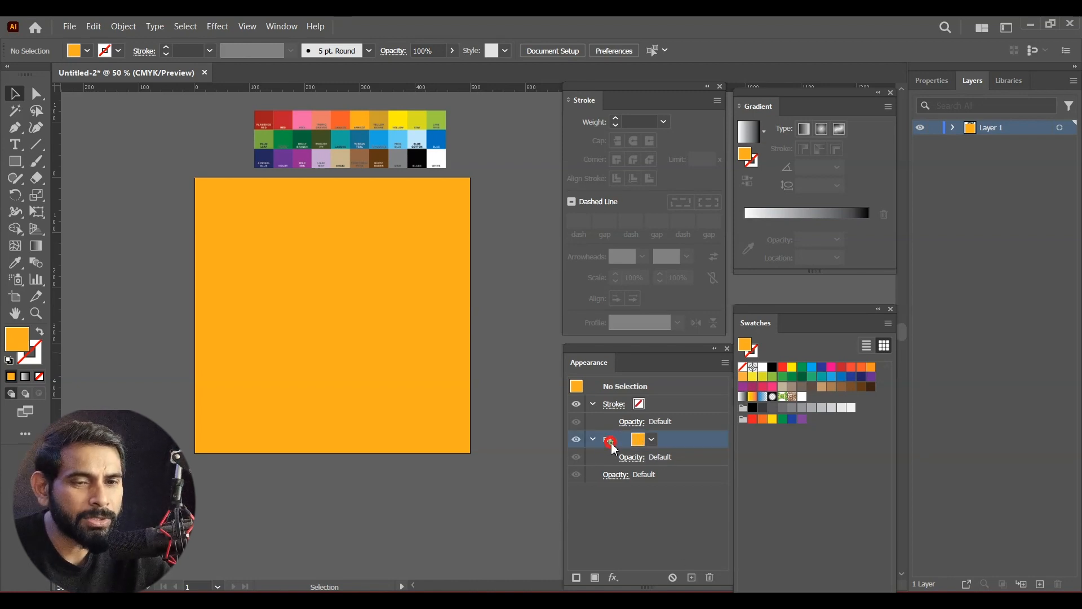
{"action": "left_click", "coordinate": [692, 578]}
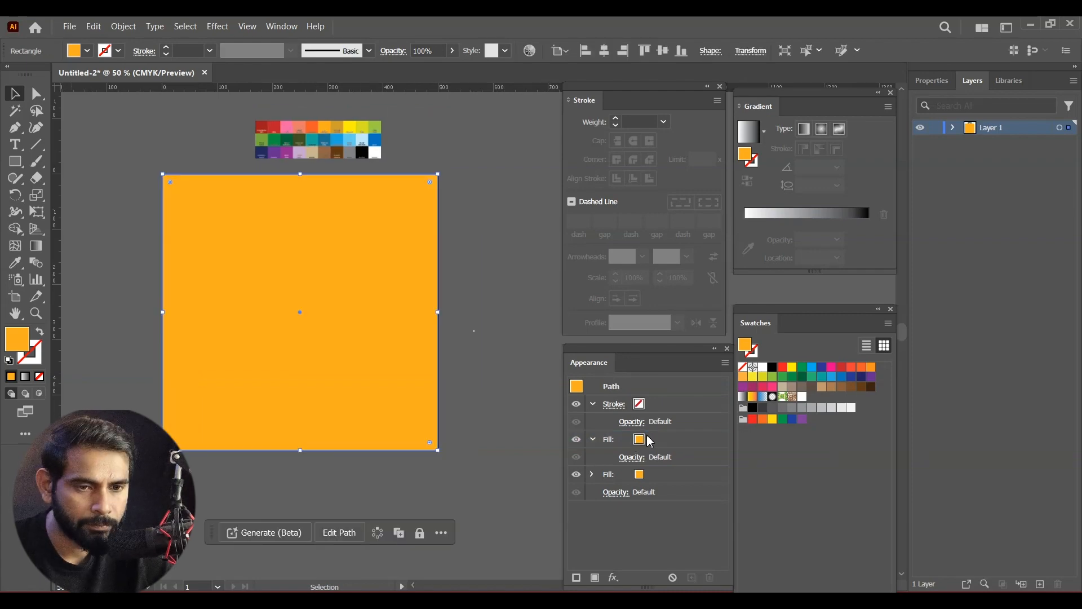
Apply the custom dot pattern swatch to the rectangle's upper fill, over the orange one.
{"action": "left_click", "coordinate": [651, 442]}
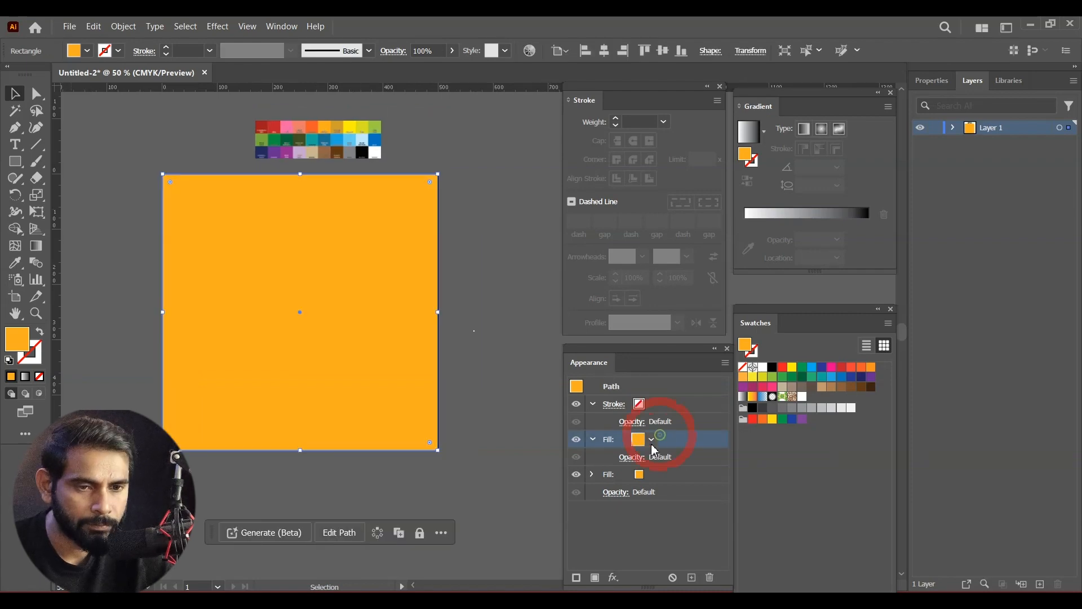
{"action": "left_click", "coordinate": [652, 440]}
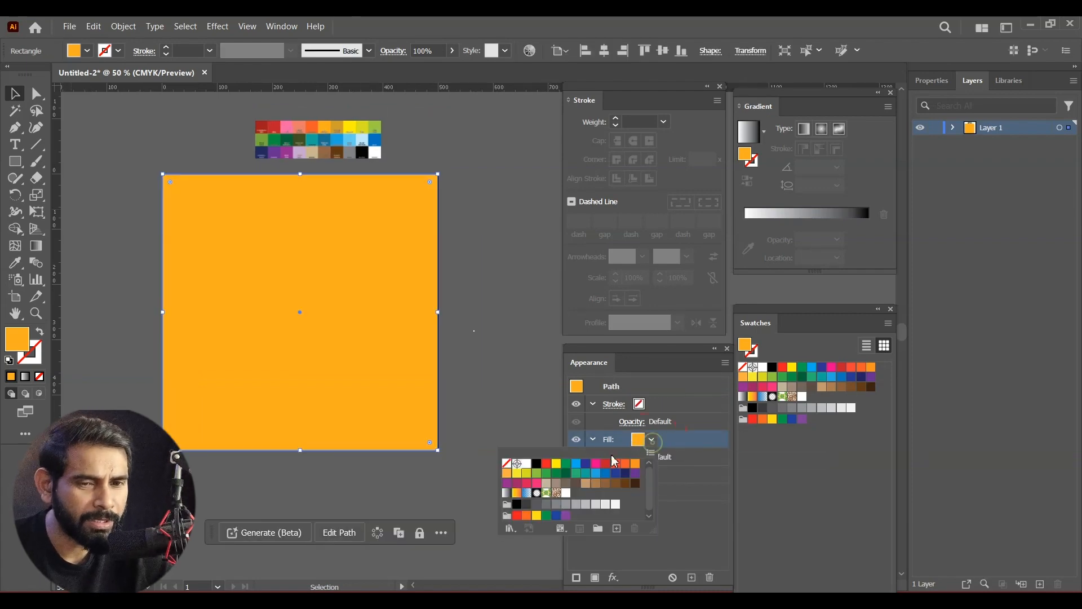
{"action": "left_click", "coordinate": [567, 493]}
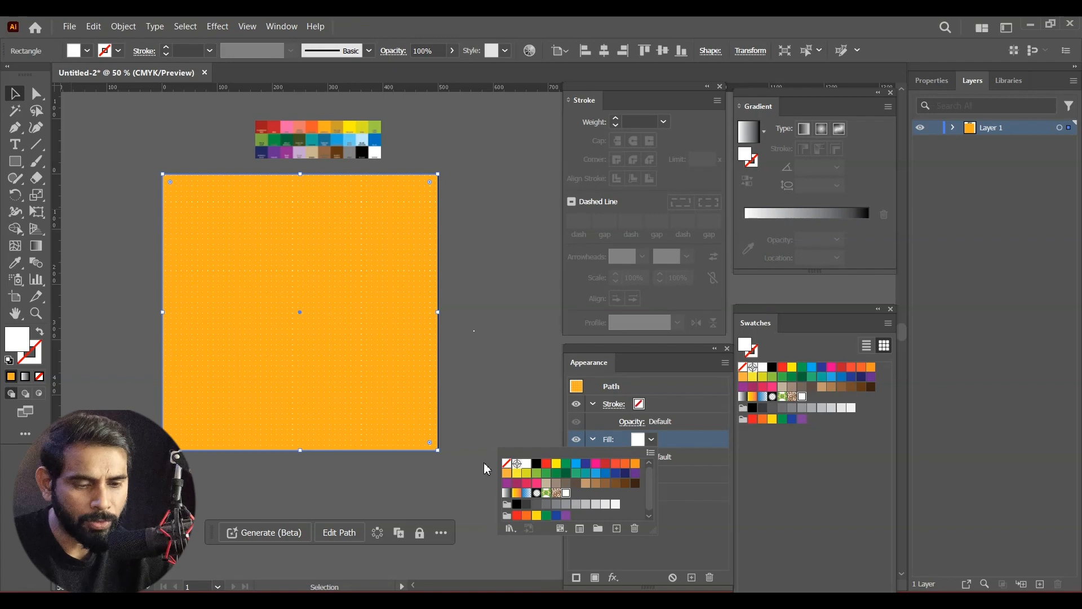
{"action": "key", "text": "ctrl+equal"}
{"action": "key", "text": "ctrl+equal"}
{"action": "left_click_drag", "start_coordinate": [535, 393], "coordinate": [381, 376]}
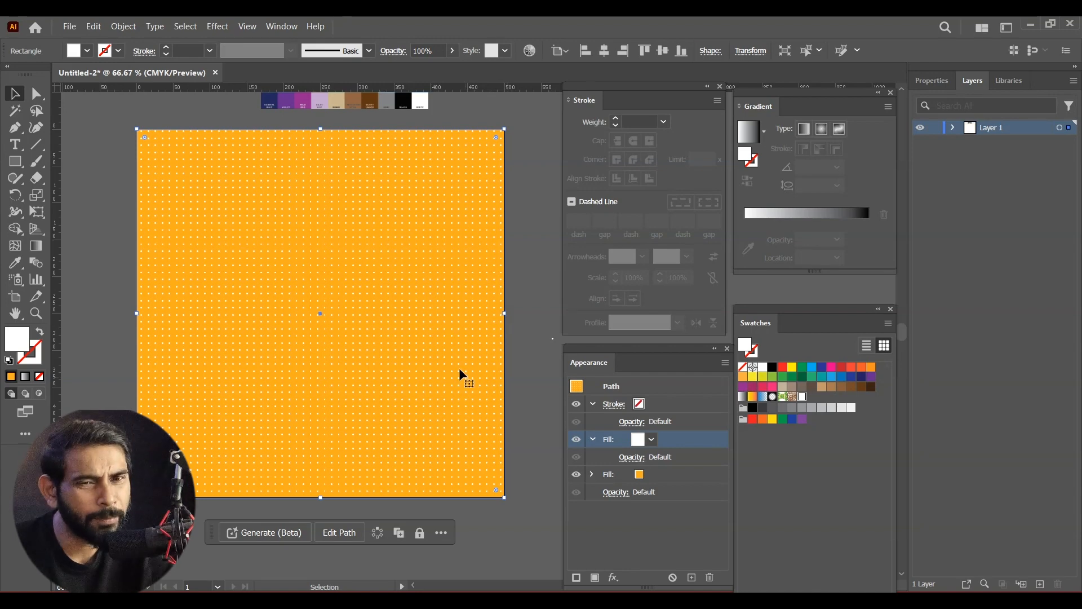
{"action": "left_click", "coordinate": [522, 239]}
{"action": "scroll", "coordinate": [449, 261], "scroll_direction": "up", "scroll_amount": 1}
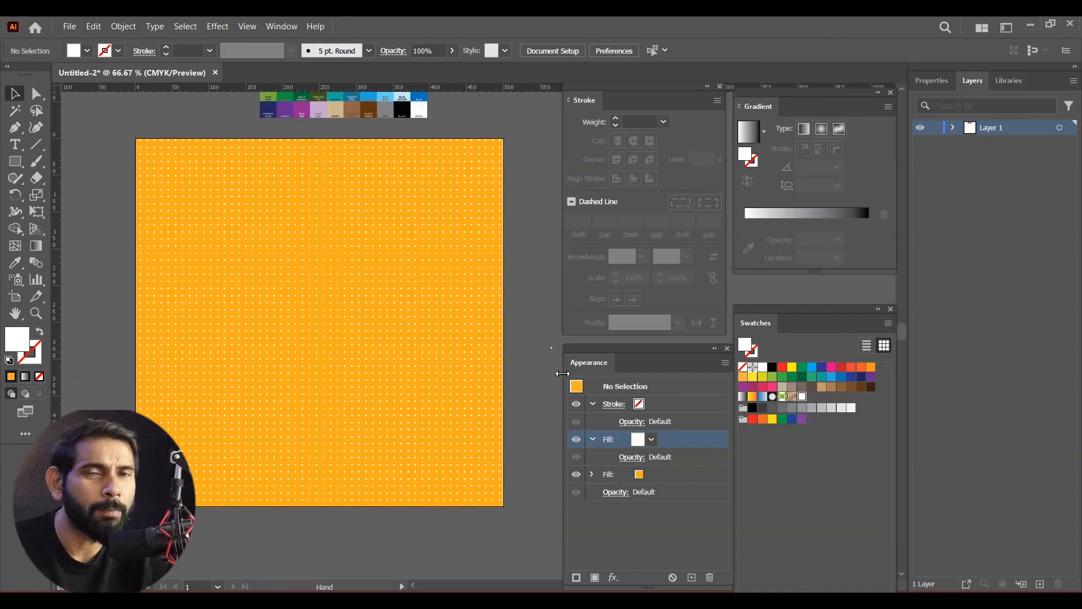
{"action": "left_click_drag", "start_coordinate": [530, 359], "coordinate": [523, 363]}
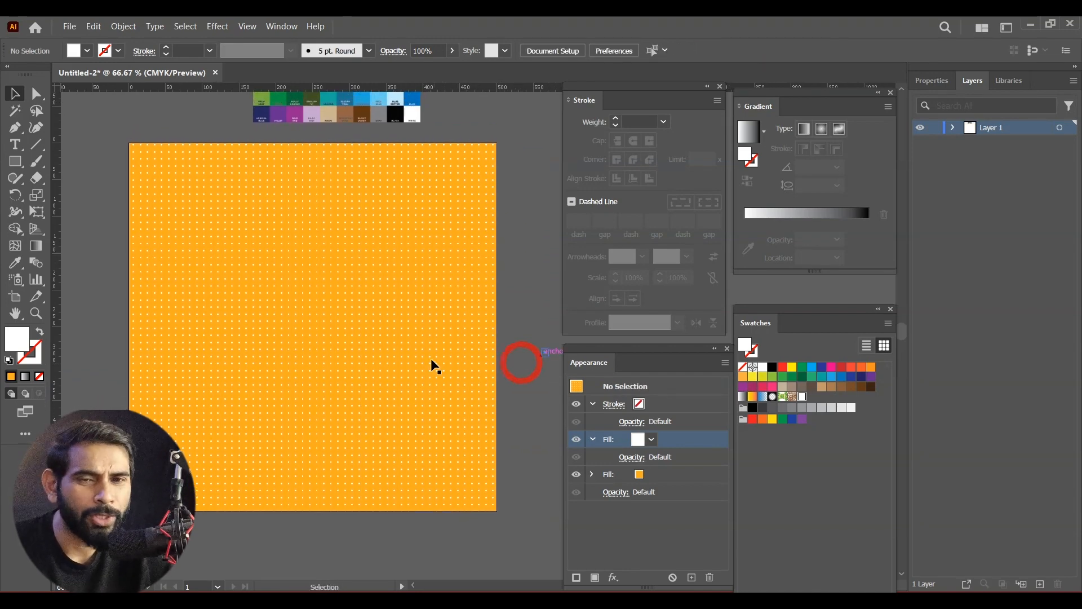
Try locking the dotted rectangle in place, and unlock it again.
{"action": "left_click", "coordinate": [95, 184]}
{"action": "left_click", "coordinate": [308, 325]}
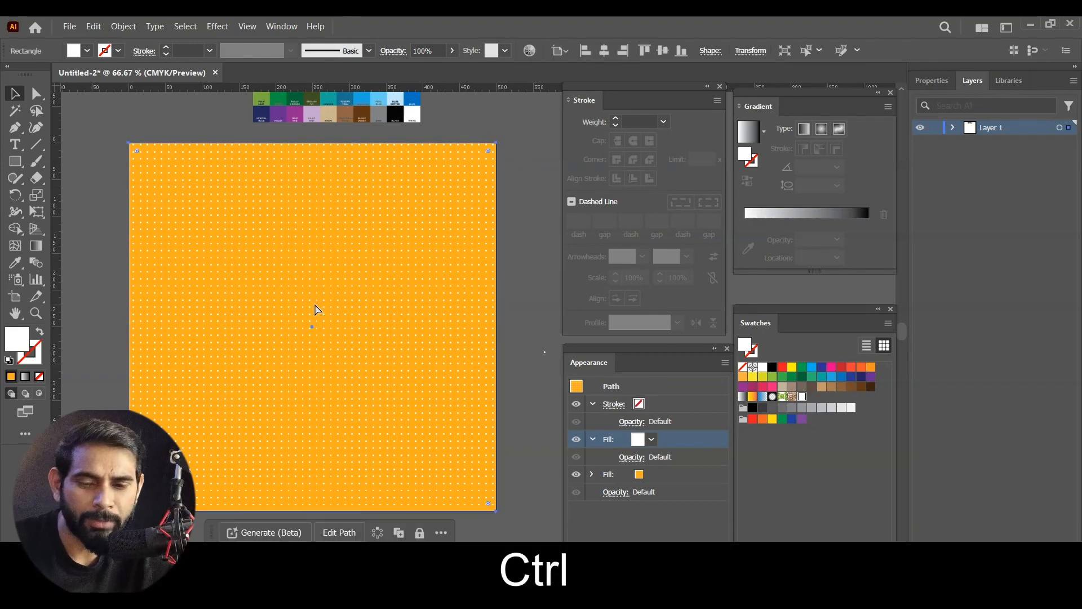
{"action": "key", "text": "ctrl+2"}
{"action": "mouse_move", "coordinate": [418, 385]}
{"action": "left_mouse_down"}
{"action": "mouse_move", "coordinate": [397, 357]}
{"action": "mouse_move", "coordinate": [408, 368]}
{"action": "left_mouse_up"}
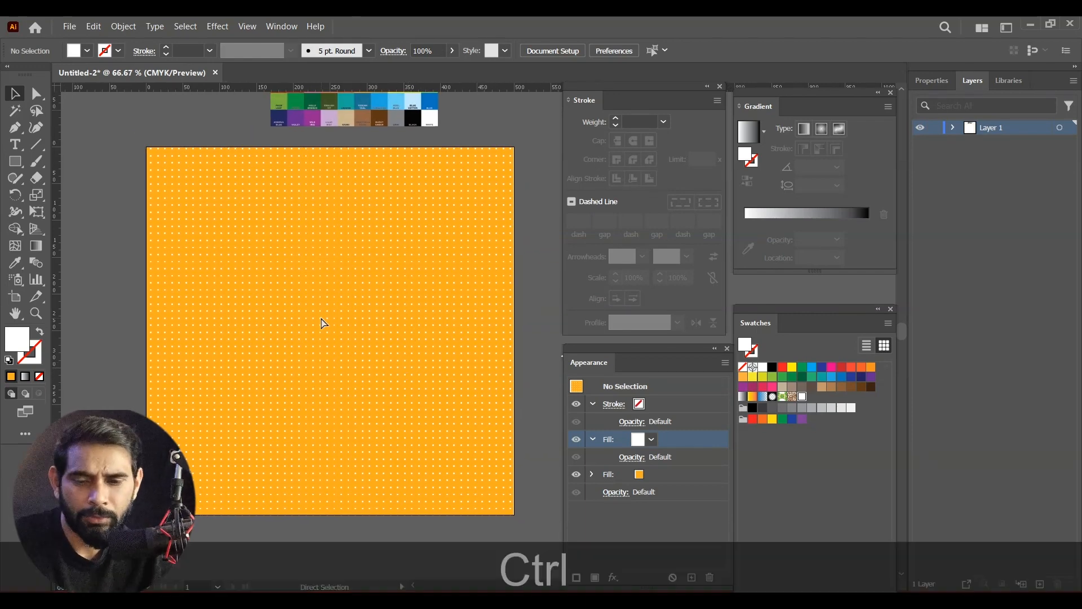
{"action": "key", "text": "ctrl+alt+2"}
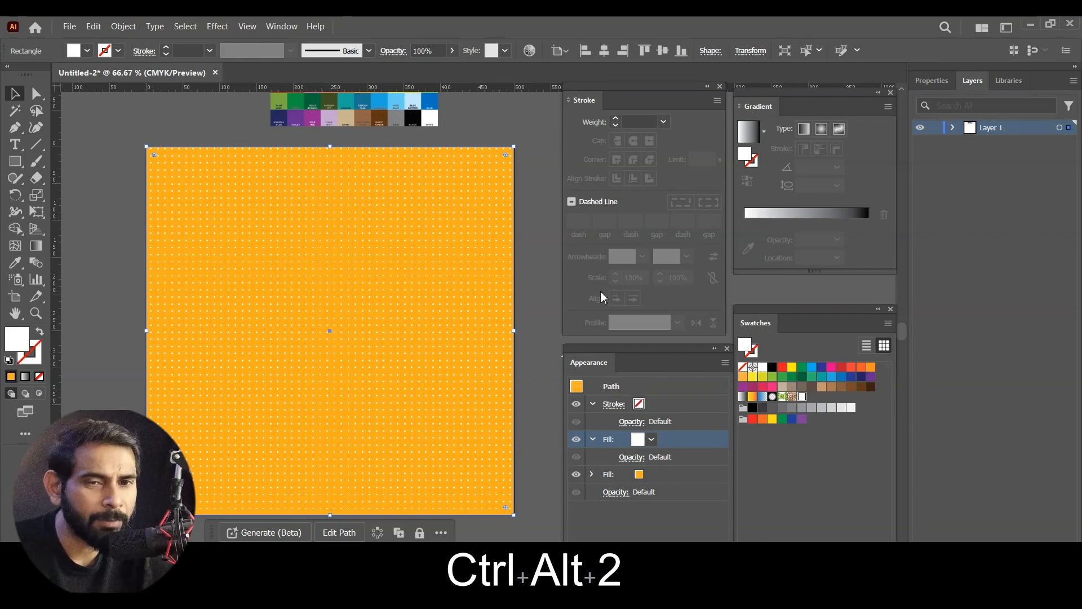
Lower the opacity of the rectangle's dot pattern fill to 62% and lock the rectangle.
{"action": "left_click", "coordinate": [421, 251]}
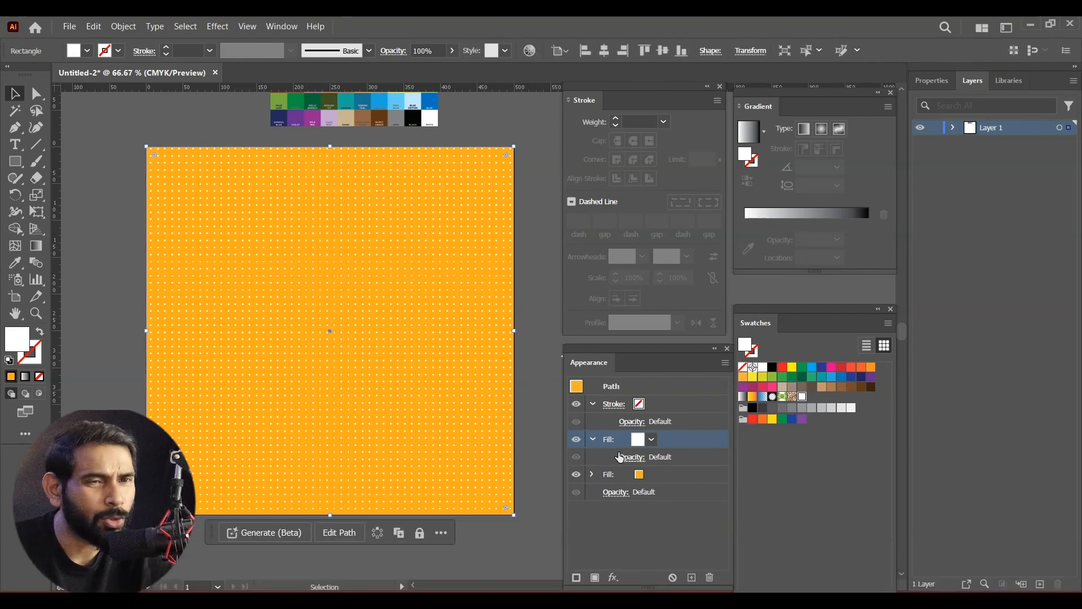
{"action": "left_click", "coordinate": [452, 51]}
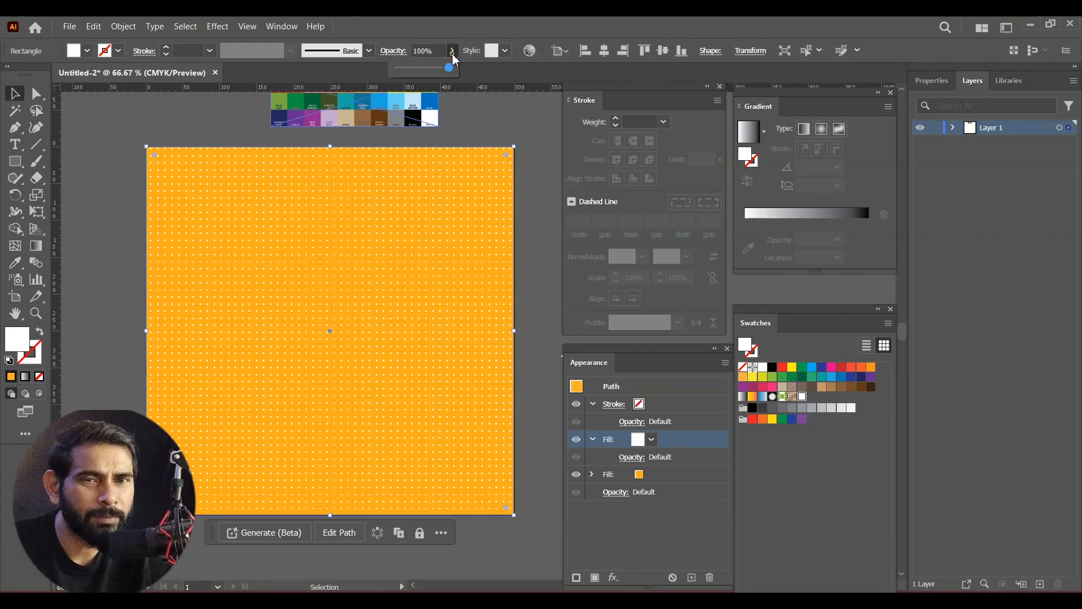
{"action": "left_click_drag", "start_coordinate": [452, 67], "coordinate": [427, 68]}
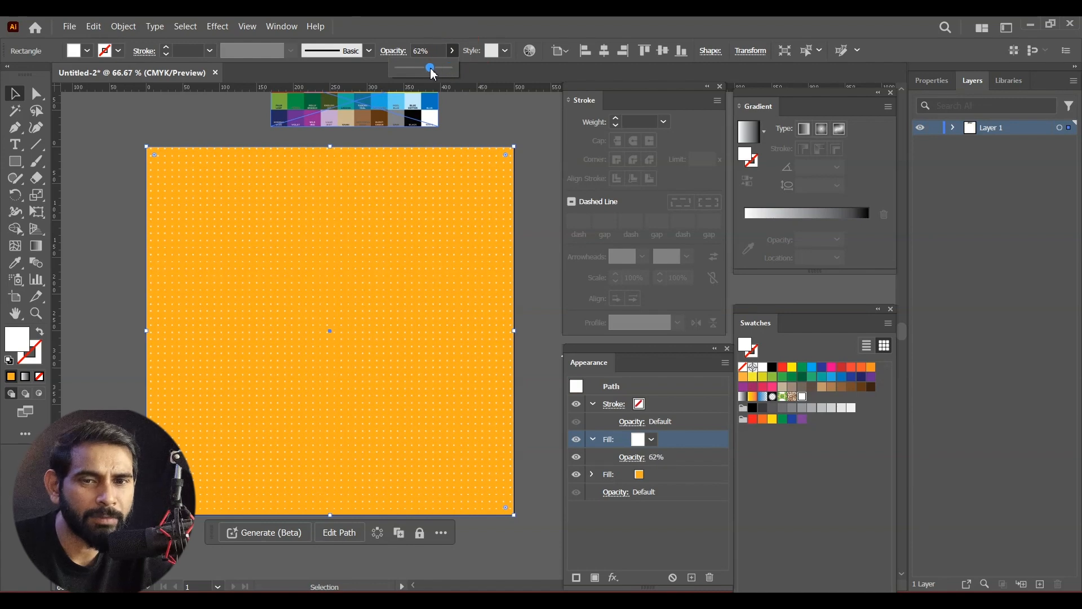
{"action": "left_click", "coordinate": [536, 145]}
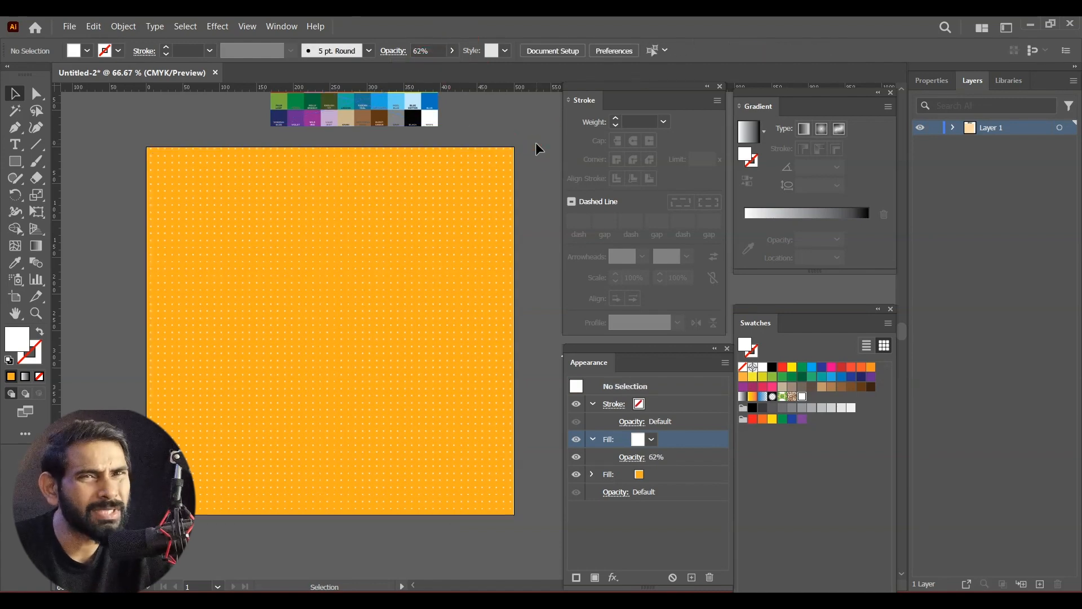
{"action": "left_click_drag", "start_coordinate": [273, 293], "coordinate": [282, 302]}
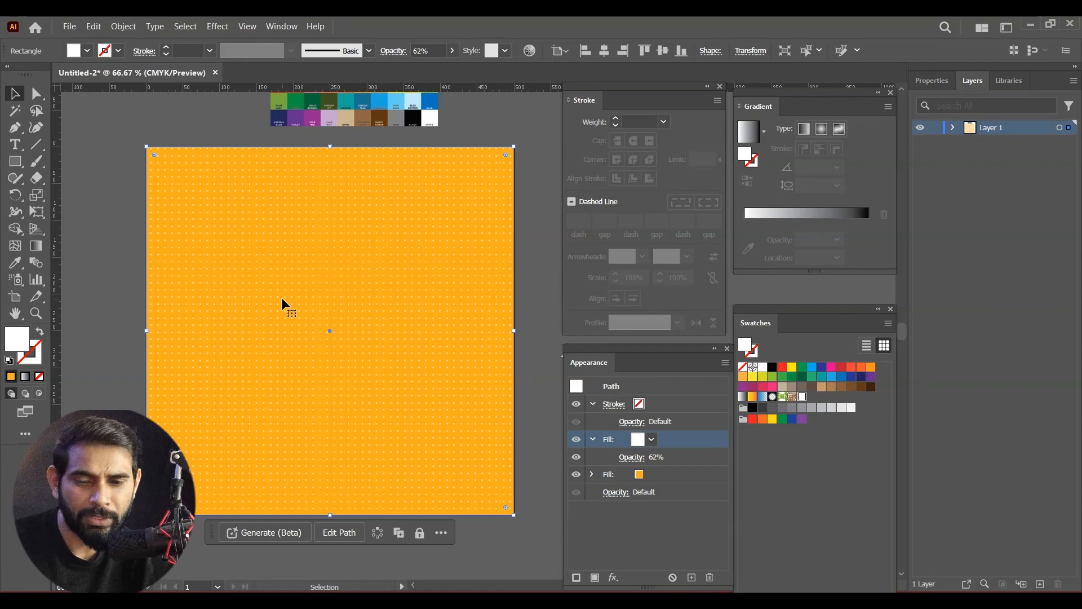
{"action": "key", "text": "ctrl+2"}
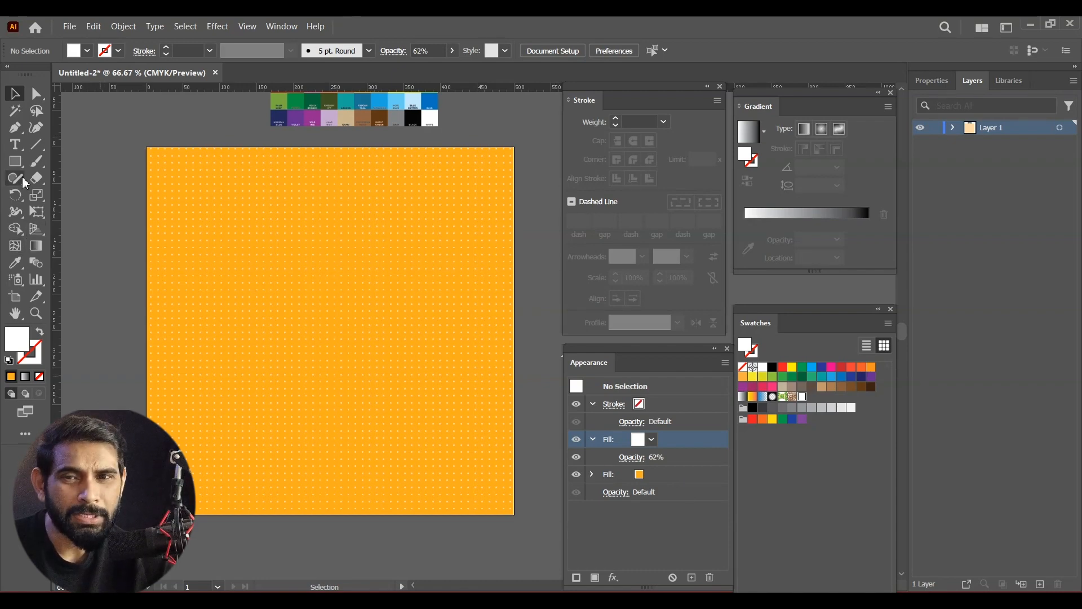
Add the text AWESOME in capitals on the artboard, set in Berlin Sans FB Demi Bold.
{"action": "left_click", "coordinate": [15, 145]}
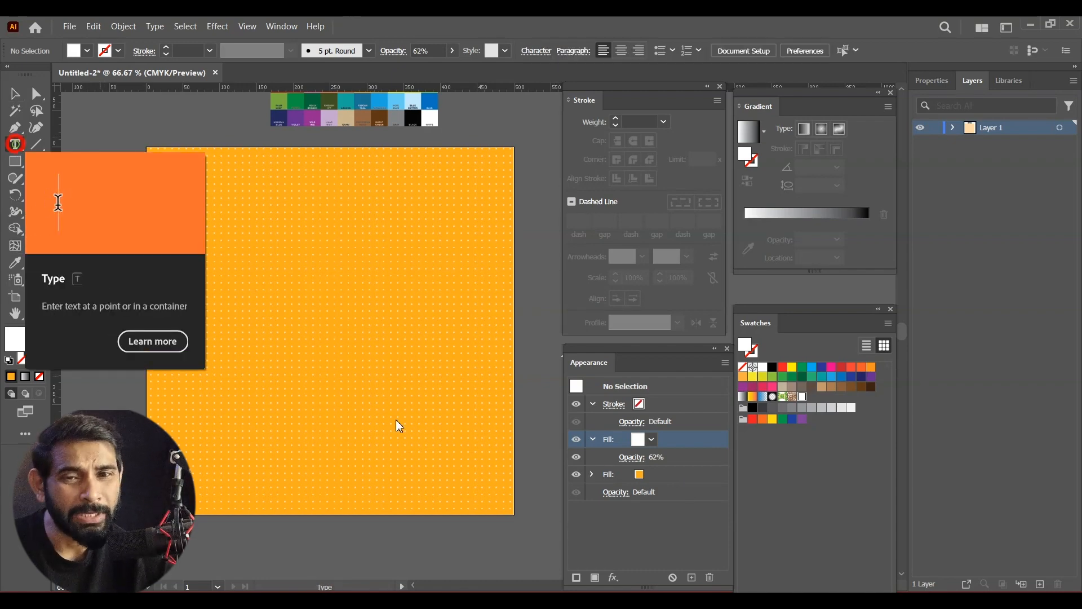
{"action": "key", "text": "ctrl+equal"}
{"action": "key", "text": "ctrl+equal"}
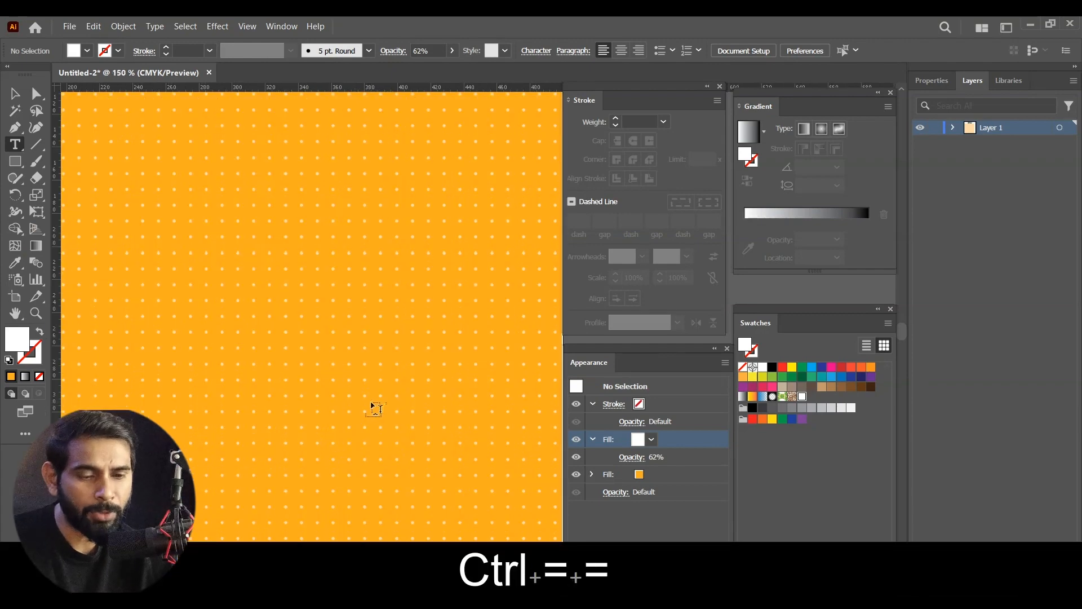
{"action": "key", "text": "ctrl+minus"}
{"action": "key", "text": "ctrl+minus"}
{"action": "key", "text": "ctrl+minus"}
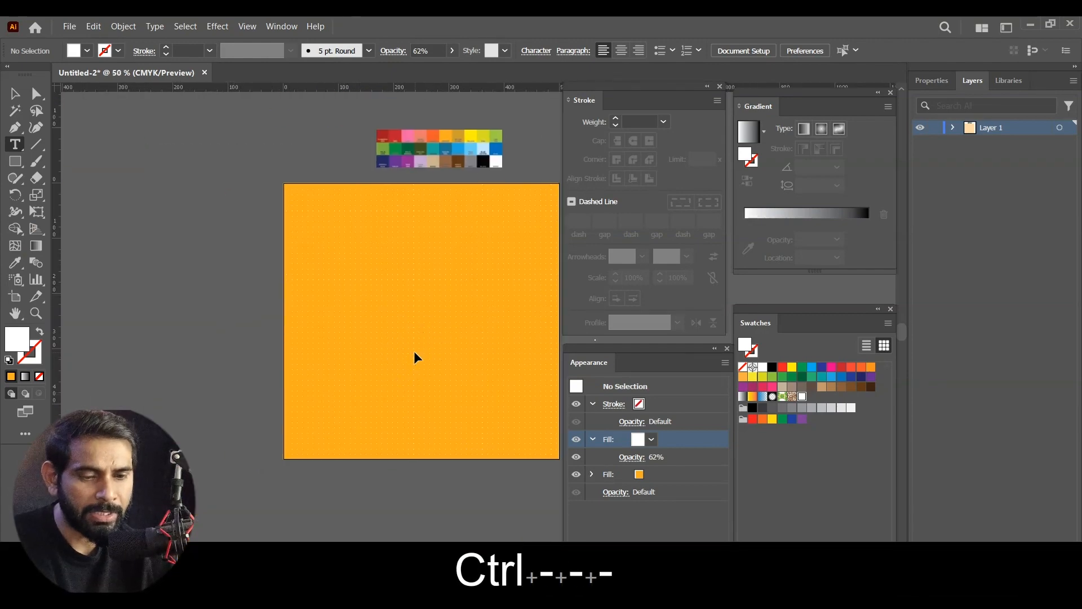
{"action": "key", "text": "ctrl+equal"}
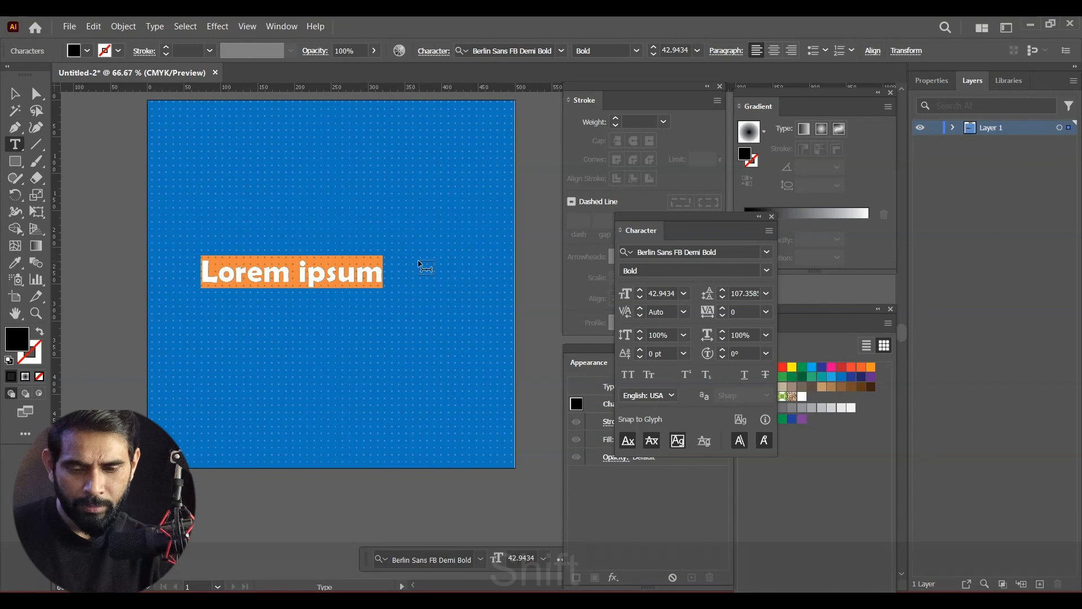
{"action": "type", "text": "Aweesom"}
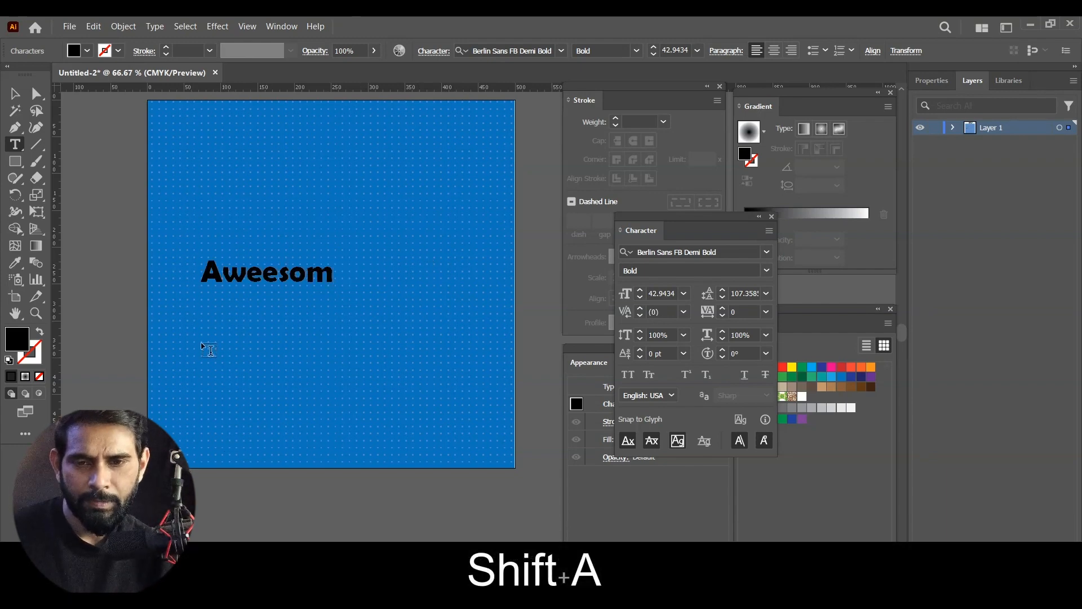
{"action": "left_click_drag", "start_coordinate": [331, 276], "coordinate": [168, 288]}
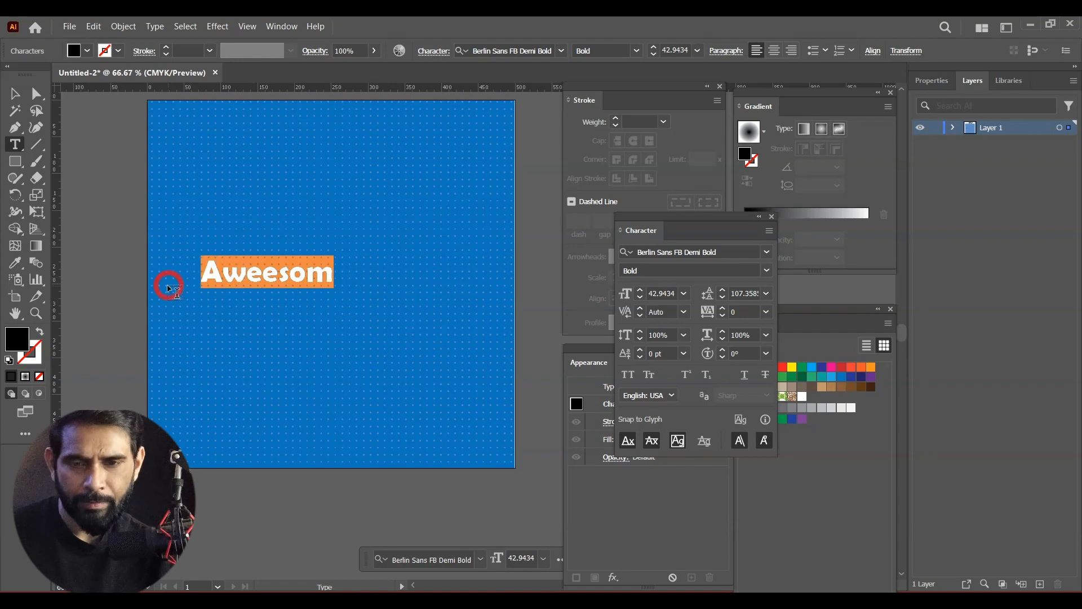
{"action": "key", "text": "Caps_Lock"}
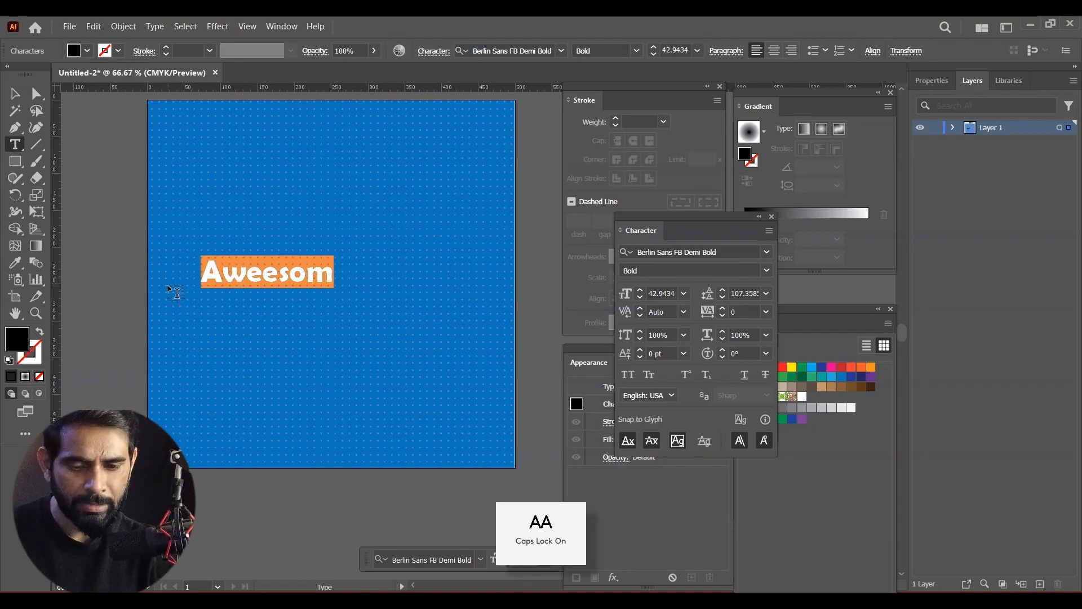
{"action": "type", "text": "AWESOME"}
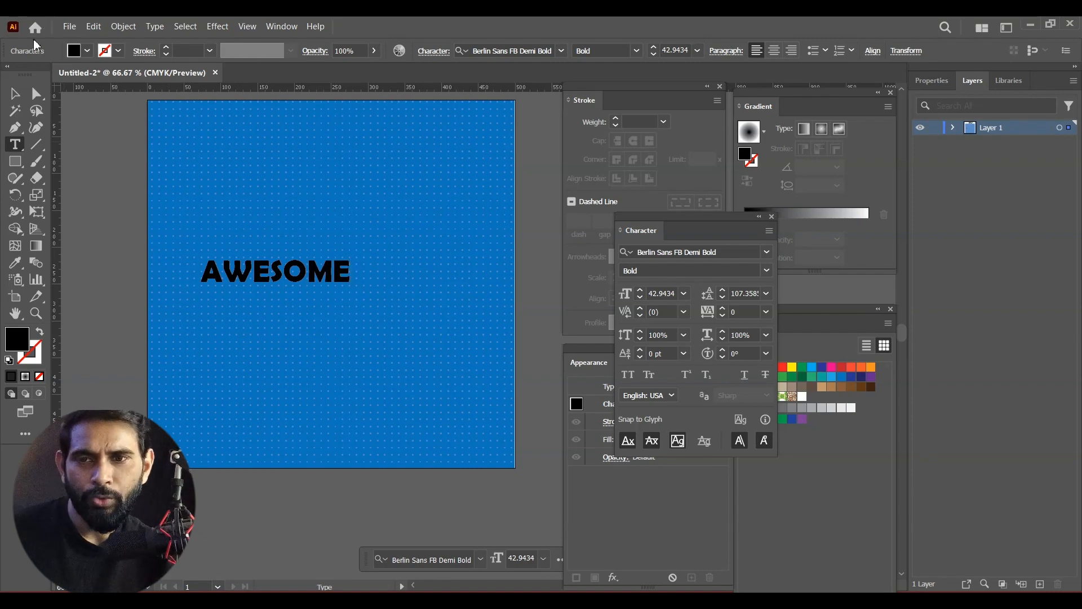
Scale the AWESOME text up to about 81 pt and position it near the middle of the artboard.
{"action": "left_click", "coordinate": [15, 93]}
{"action": "left_click_drag", "start_coordinate": [353, 290], "coordinate": [483, 353]}
{"action": "left_click_drag", "start_coordinate": [413, 289], "coordinate": [411, 274]}
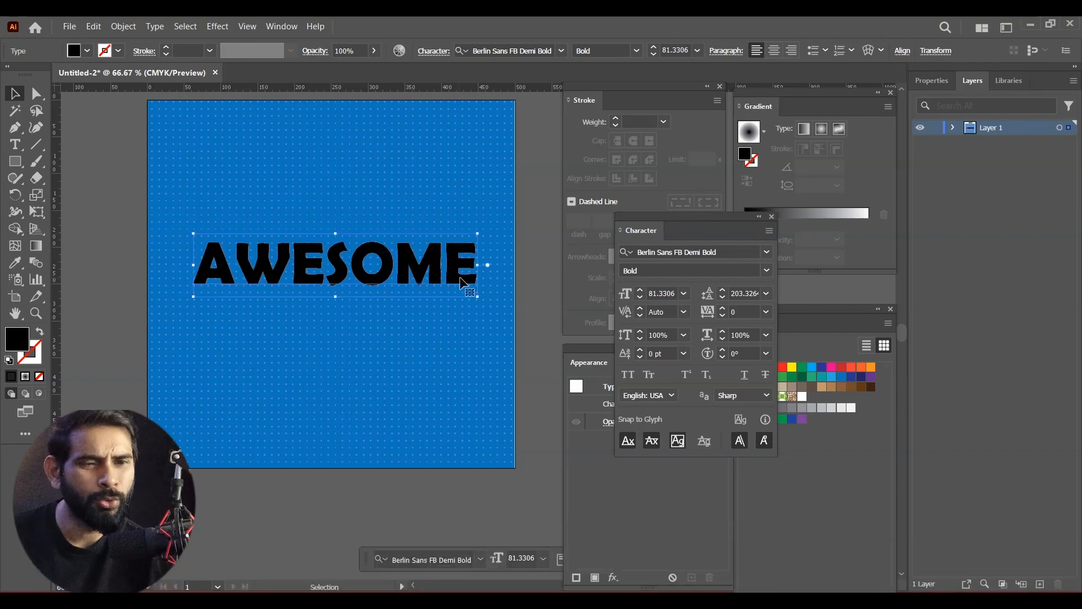
Tighten the AWESOME text's tracking to -87 and nudge it back toward the artboard's center.
{"action": "left_click", "coordinate": [723, 316]}
{"action": "left_click", "coordinate": [723, 316]}
{"action": "left_click", "coordinate": [723, 317]}
{"action": "left_click", "coordinate": [723, 316]}
{"action": "left_click_drag", "start_coordinate": [417, 268], "coordinate": [423, 275]}
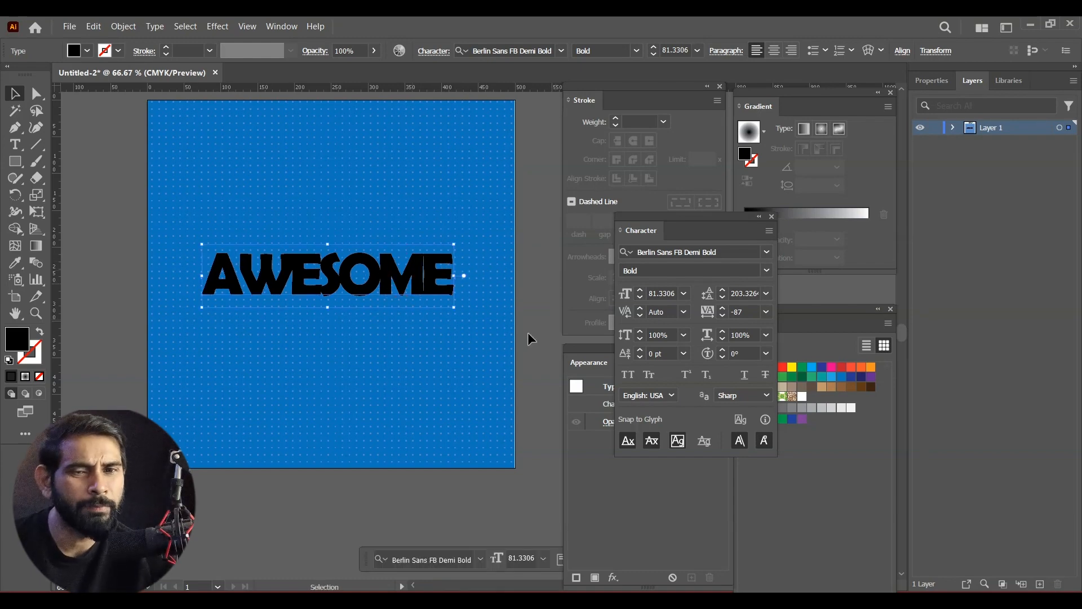
Place a duplicate of the AWESOME text just below the artboard.
{"action": "left_click_drag", "start_coordinate": [471, 387], "coordinate": [442, 370]}
{"action": "left_click_drag", "start_coordinate": [363, 258], "coordinate": [370, 514]}
{"action": "mouse_move", "coordinate": [496, 399]}
{"action": "left_mouse_down"}
{"action": "mouse_move", "coordinate": [474, 389]}
{"action": "mouse_move", "coordinate": [484, 389]}
{"action": "left_mouse_up"}
Fill the AWESOME text on the artboard with the bright yellow swatch, leaving the copy below black.
{"action": "left_click", "coordinate": [213, 255]}
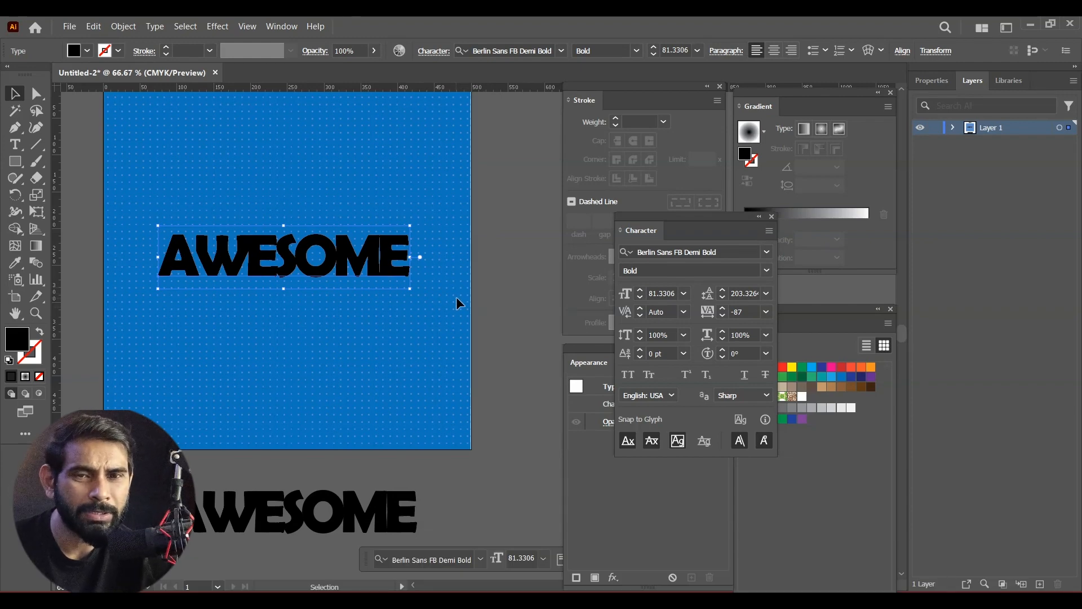
{"action": "left_click_drag", "start_coordinate": [461, 329], "coordinate": [191, 389]}
{"action": "left_click_drag", "start_coordinate": [370, 323], "coordinate": [248, 279]}
{"action": "key", "text": "ctrl+minus"}
{"action": "key", "text": "ctrl+minus"}
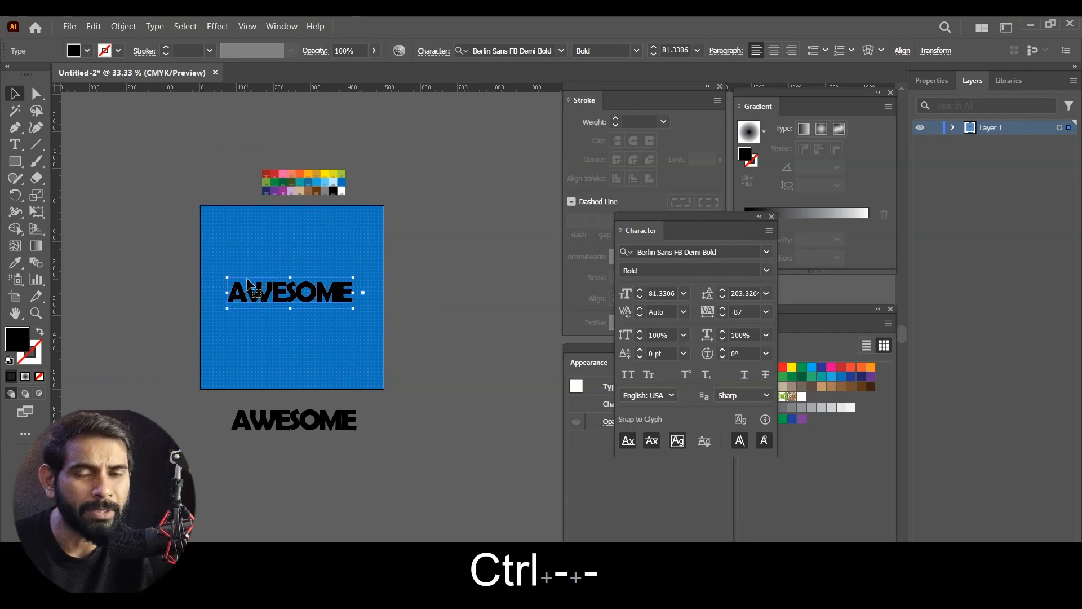
{"action": "left_click_drag", "start_coordinate": [442, 336], "coordinate": [421, 323]}
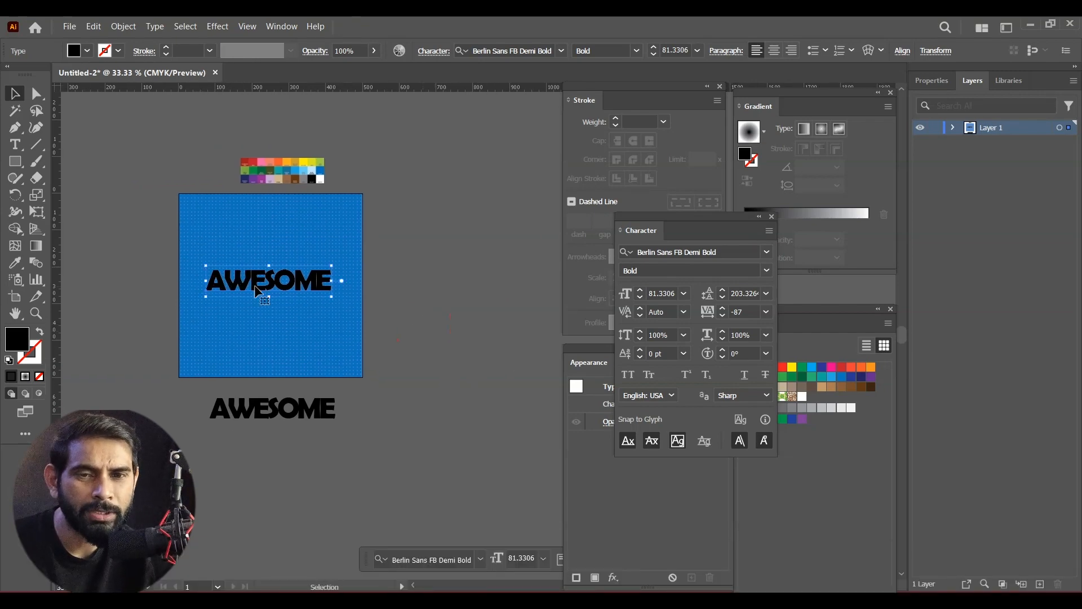
{"action": "left_click", "coordinate": [292, 277]}
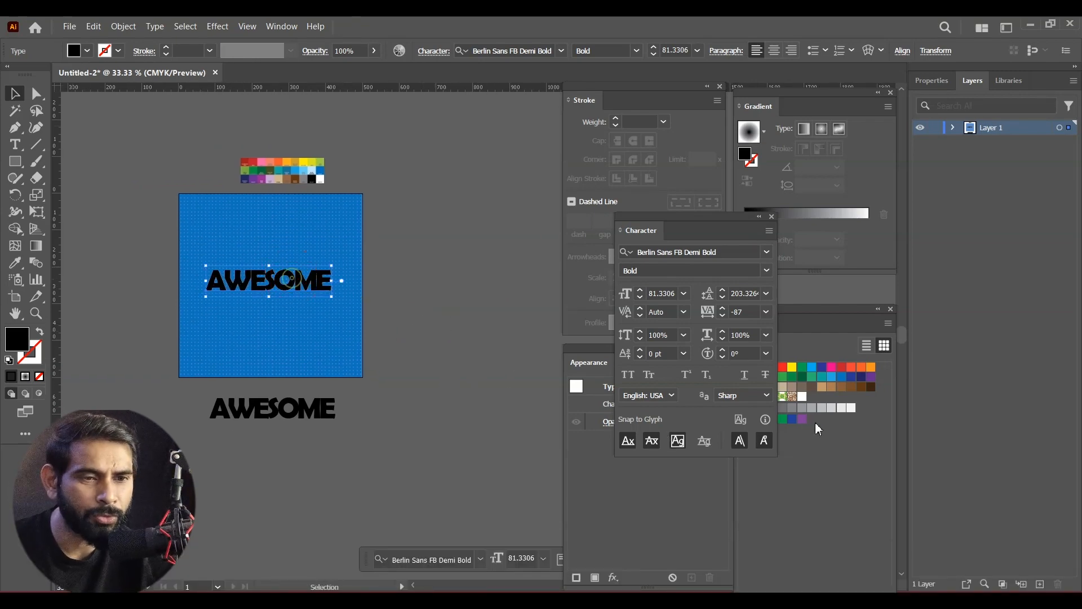
{"action": "left_click", "coordinate": [792, 368]}
{"action": "left_click", "coordinate": [463, 283]}
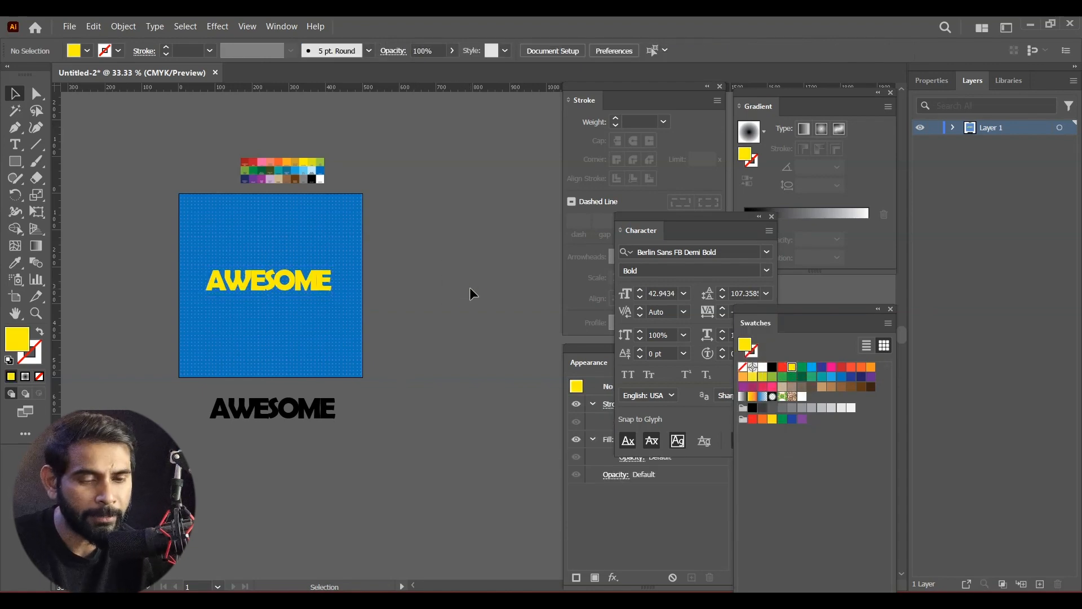
Sample a yellow from the color palette image above the artboard as the fill color and deselect the image.
{"action": "key", "text": "ctrl+equal"}
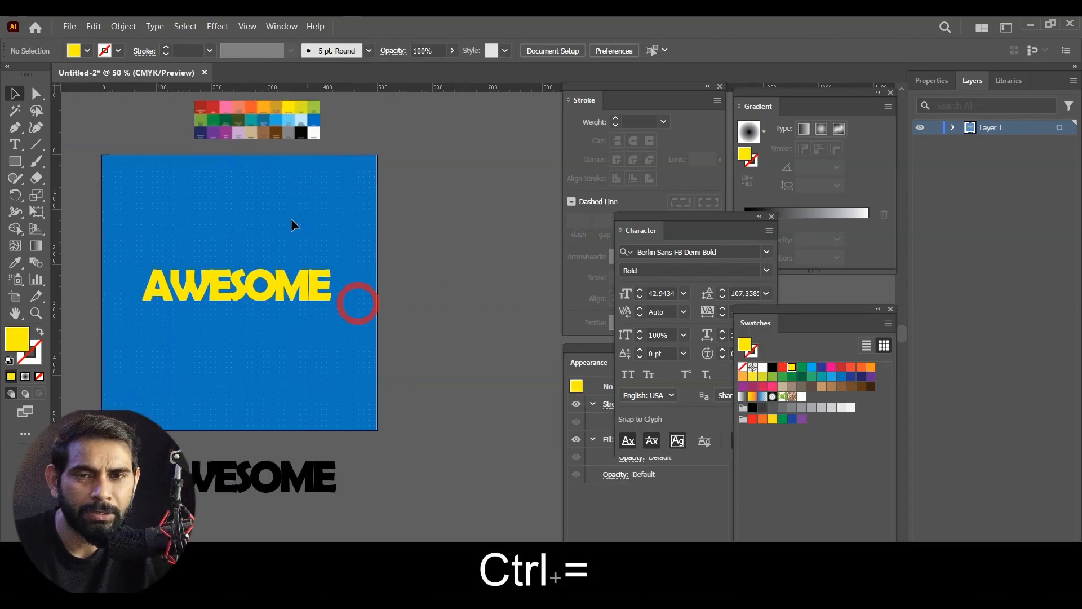
{"action": "left_click", "coordinate": [299, 120]}
{"action": "left_click", "coordinate": [15, 262]}
{"action": "left_click", "coordinate": [289, 106]}
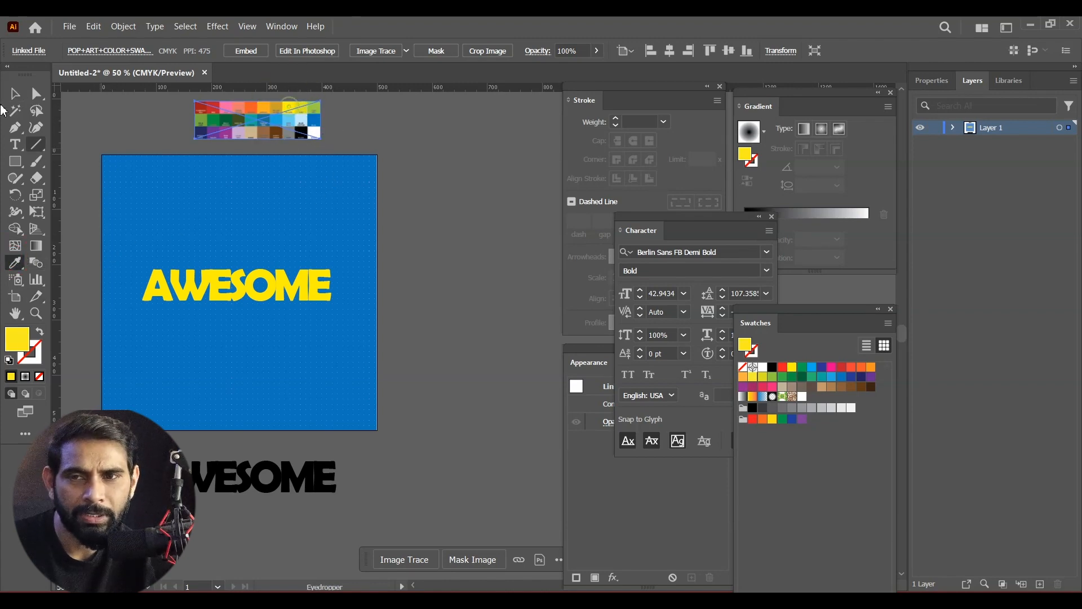
{"action": "left_click", "coordinate": [15, 97]}
{"action": "left_click", "coordinate": [476, 300]}
{"action": "left_click_drag", "start_coordinate": [376, 240], "coordinate": [389, 259]}
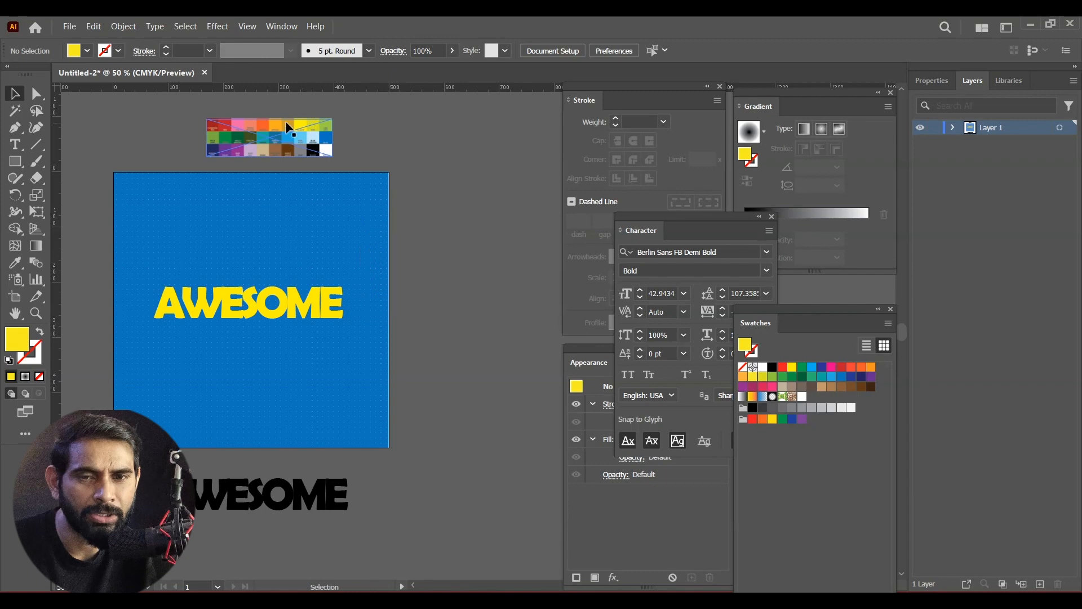
Draw a large circle in the empty area beside the artboard and fill it with a black-to-white radial gradient.
{"action": "left_click_drag", "start_coordinate": [478, 312], "coordinate": [407, 301]}
{"action": "left_click_drag", "start_coordinate": [18, 167], "coordinate": [54, 191]}
{"action": "mouse_move", "coordinate": [468, 321]}
{"action": "left_mouse_down"}
{"action": "mouse_move", "coordinate": [217, 321]}
{"action": "mouse_move", "coordinate": [255, 316]}
{"action": "mouse_move", "coordinate": [424, 411]}
{"action": "mouse_move", "coordinate": [441, 445]}
{"action": "left_mouse_up"}
{"action": "key", "text": "v"}
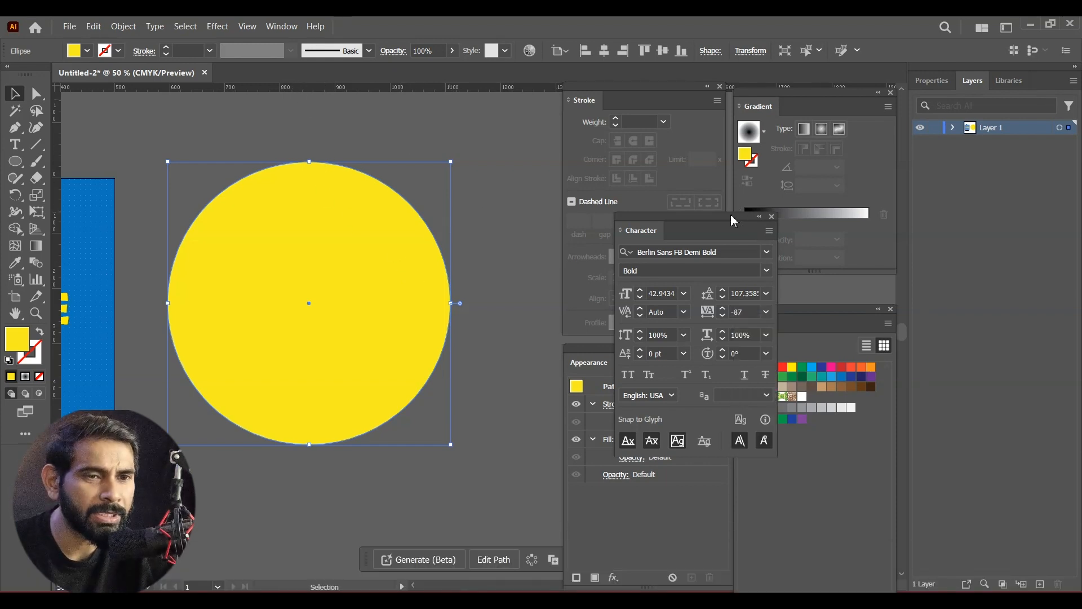
{"action": "left_click_drag", "start_coordinate": [732, 214], "coordinate": [726, 262]}
{"action": "left_click", "coordinate": [817, 215]}
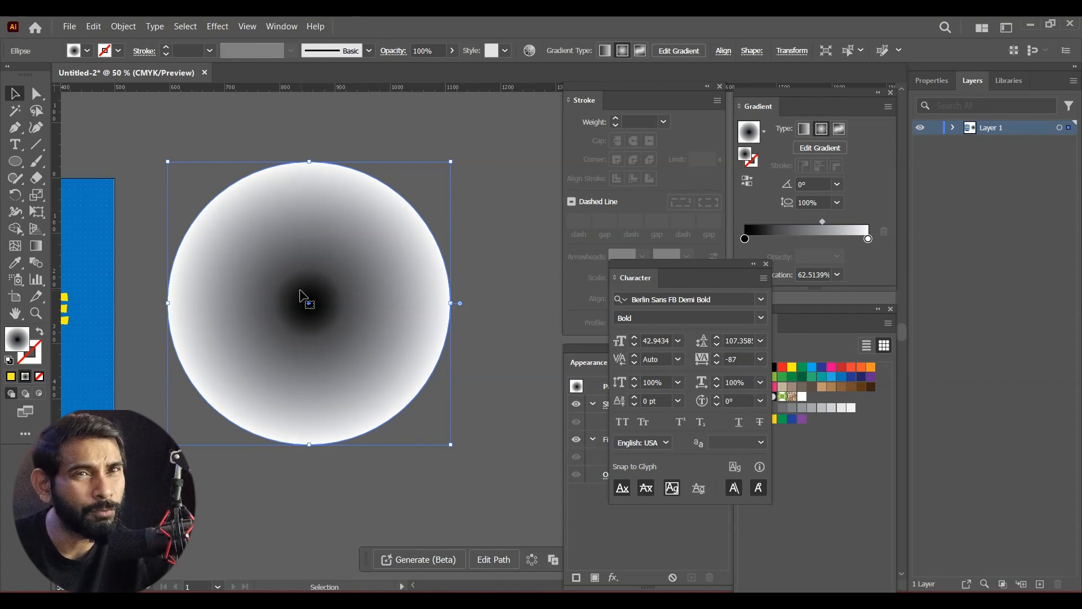
Apply a Color Halftone effect to the gradient circle with a maximum radius of 20 pixels and all four channel angles at 20.
{"action": "left_click", "coordinate": [217, 26]}
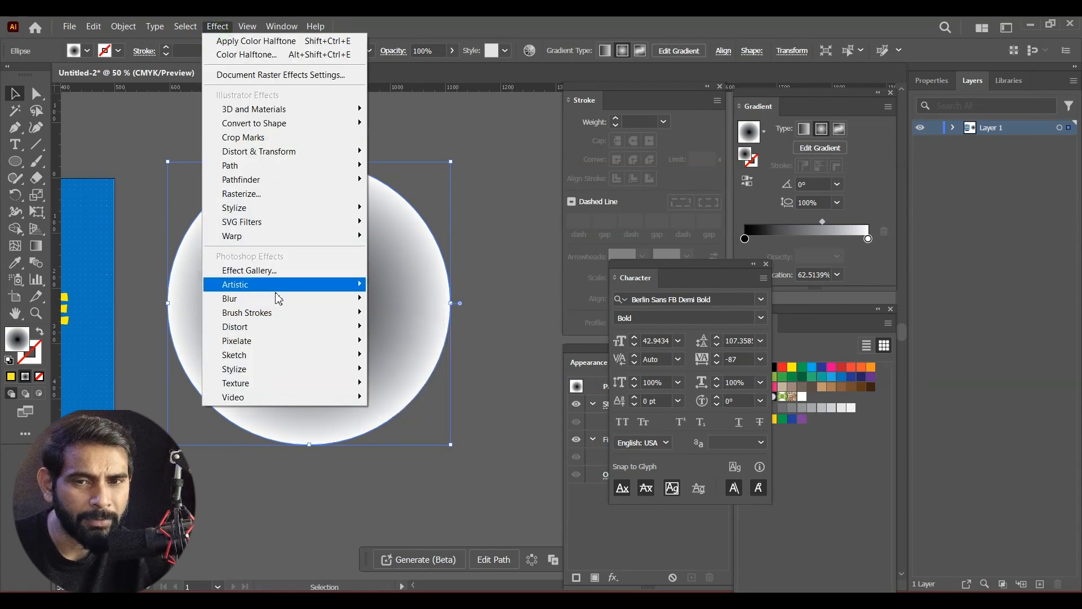
{"action": "mouse_move", "coordinate": [276, 341]}
{"action": "left_click", "coordinate": [420, 341]}
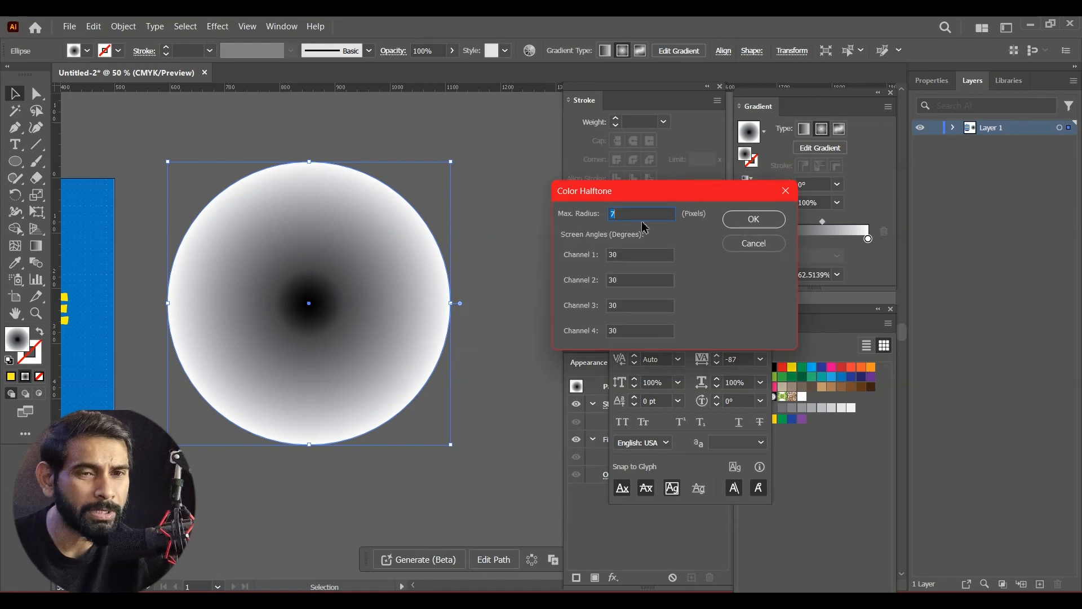
{"action": "left_click_drag", "start_coordinate": [622, 211], "coordinate": [557, 200]}
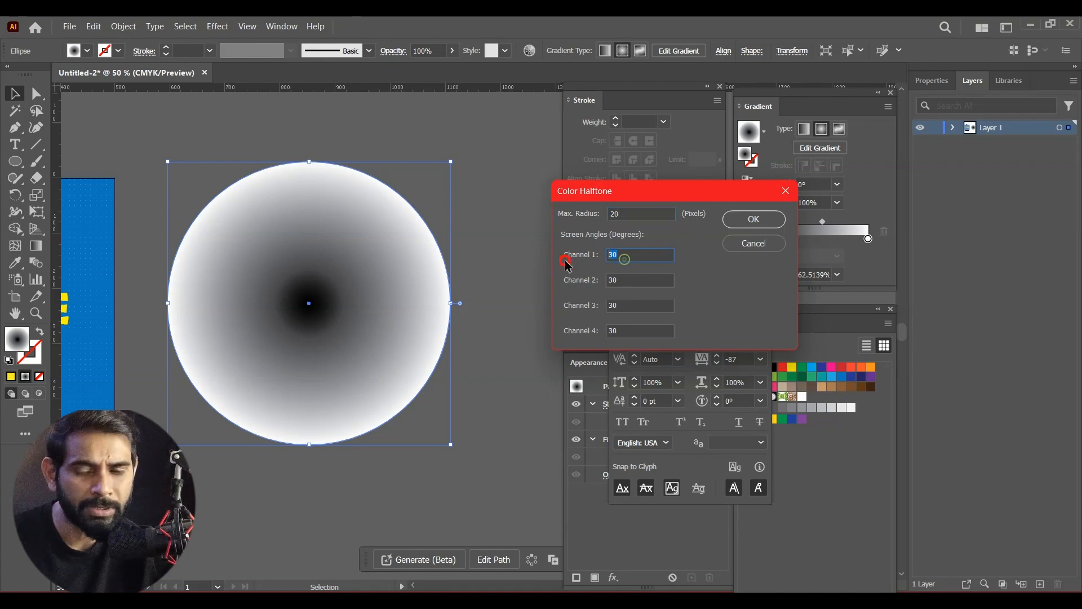
{"action": "double_click", "coordinate": [631, 280]}
{"action": "type", "text": "2"}
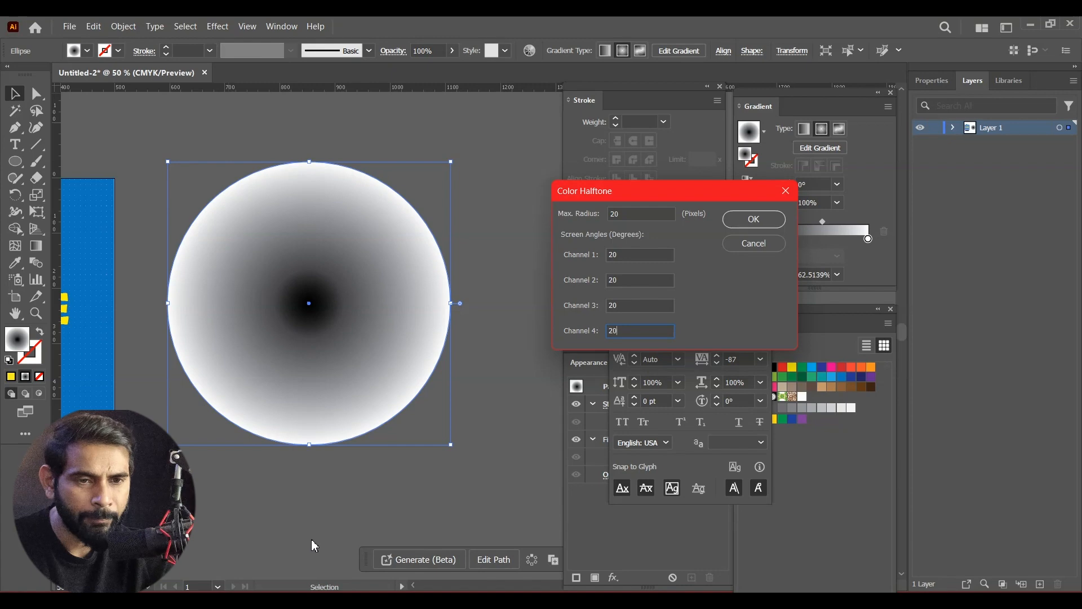
{"action": "left_click", "coordinate": [753, 220]}
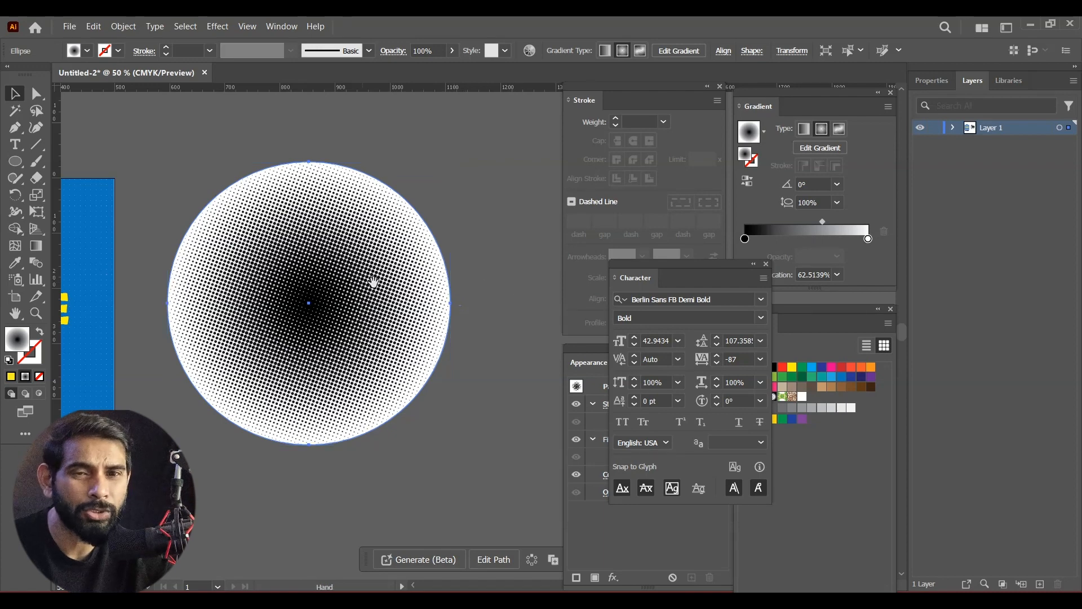
Expand the appearance of the halftone circle.
{"action": "left_click_drag", "start_coordinate": [375, 283], "coordinate": [428, 272]}
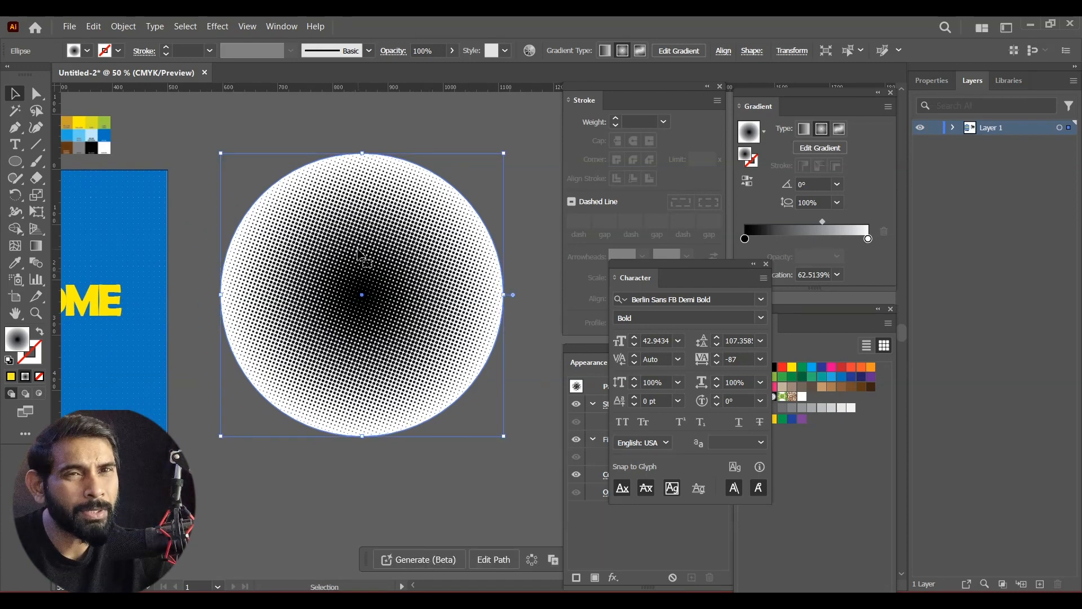
{"action": "left_click", "coordinate": [117, 27]}
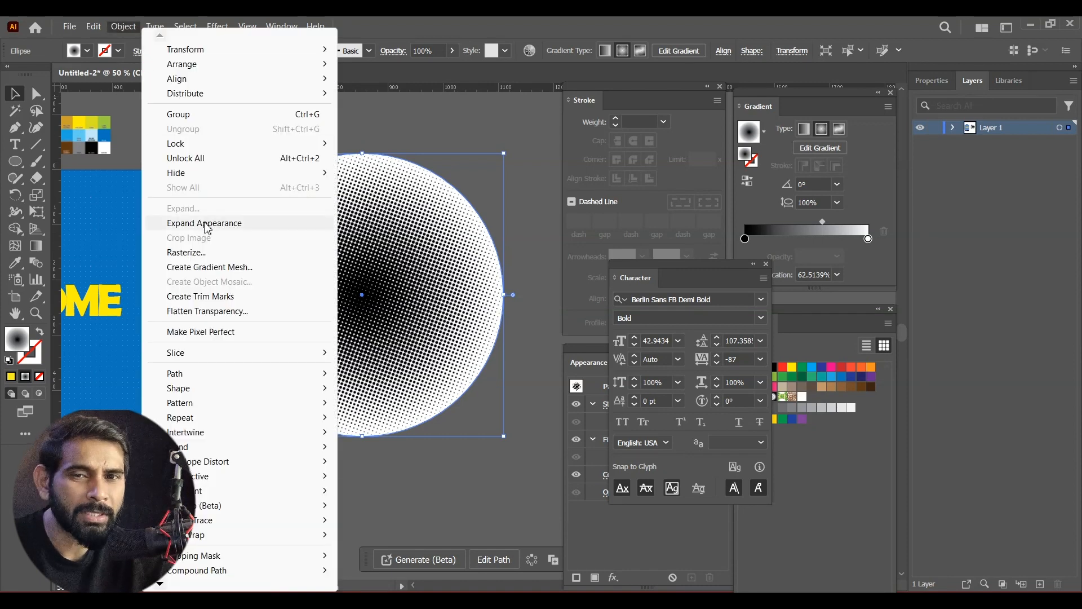
{"action": "left_click", "coordinate": [204, 224]}
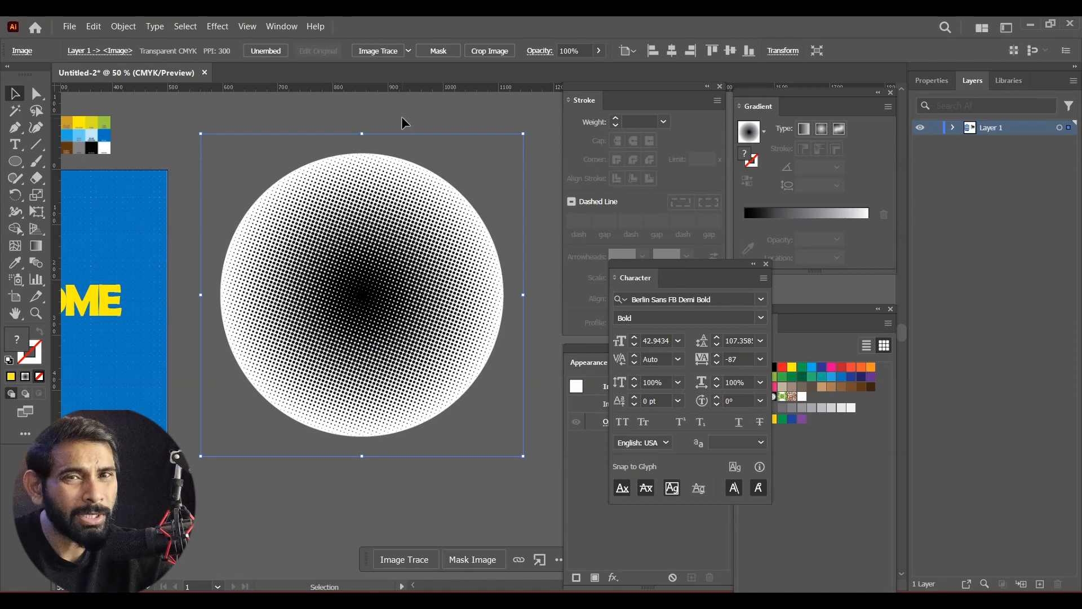
Image-trace the halftone circle with the default preset, expand the tracing into vector paths, and deselect it.
{"action": "left_click", "coordinate": [379, 53]}
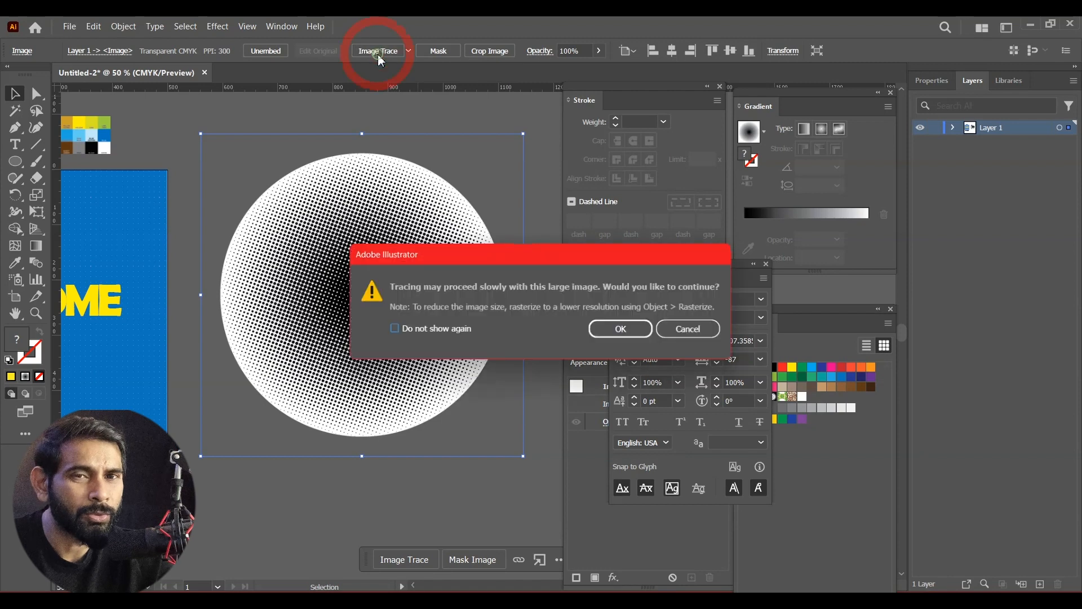
{"action": "left_click", "coordinate": [604, 327]}
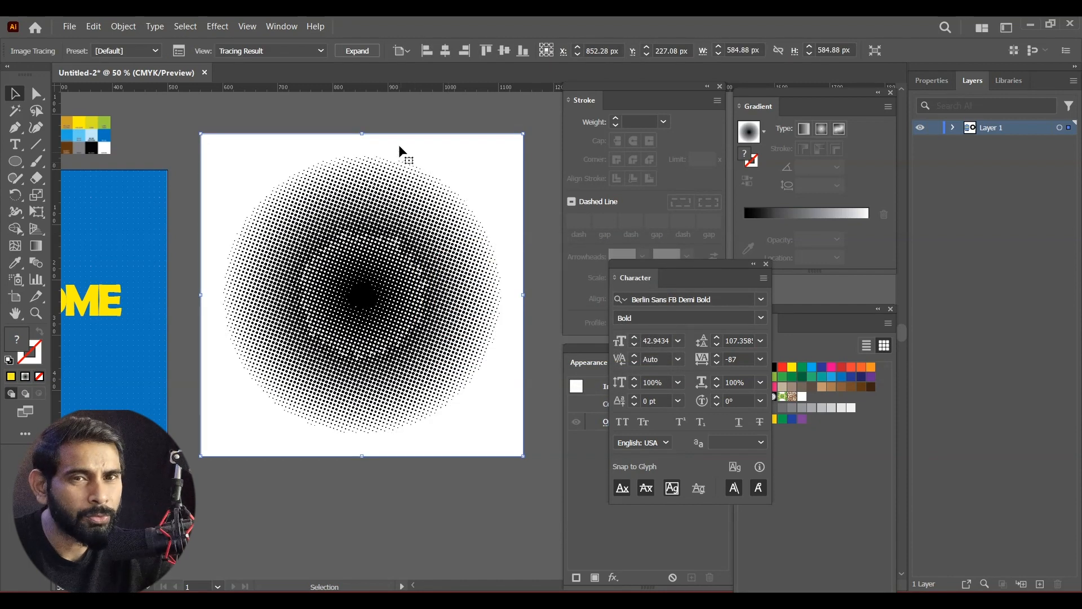
{"action": "left_click", "coordinate": [362, 52]}
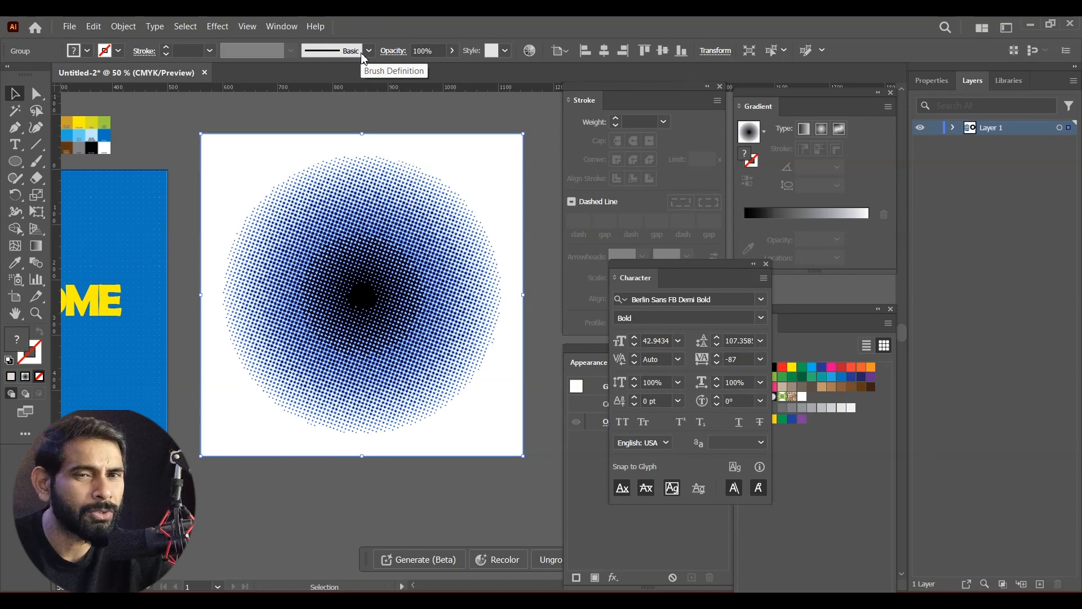
{"action": "left_click", "coordinate": [172, 133]}
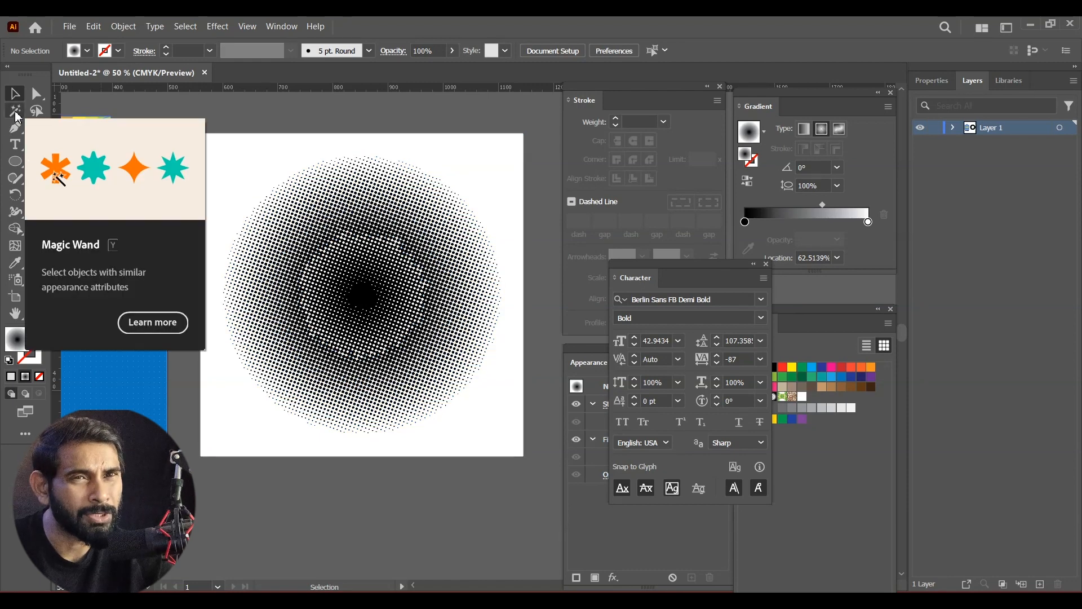
Select all white areas of the traced halftone with the Magic Wand and delete them, leaving only the black dots.
{"action": "left_click", "coordinate": [17, 113]}
{"action": "left_click", "coordinate": [241, 145]}
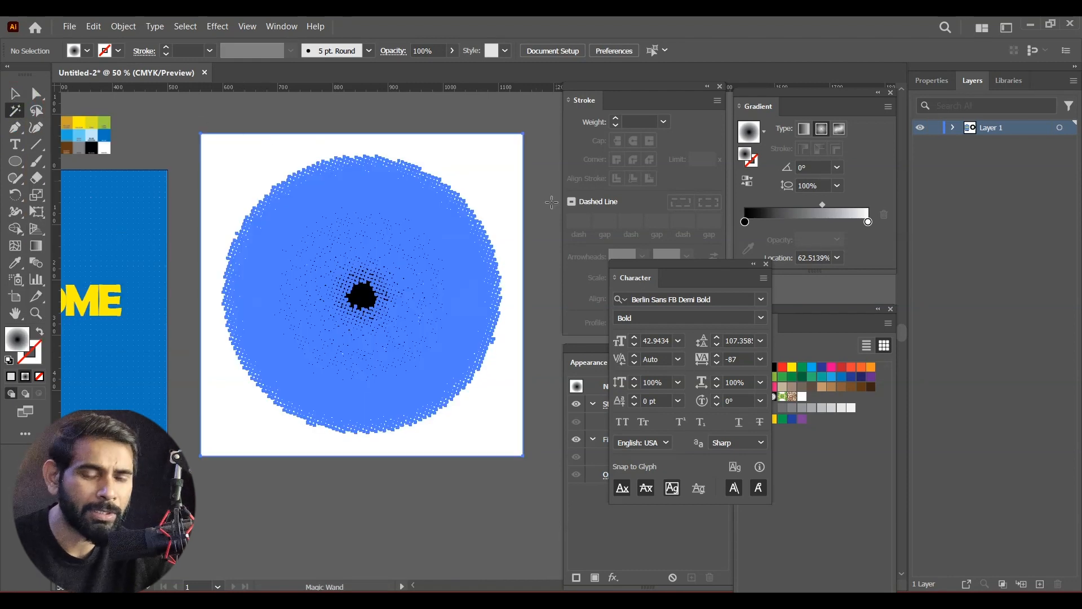
{"action": "key", "text": "Delete"}
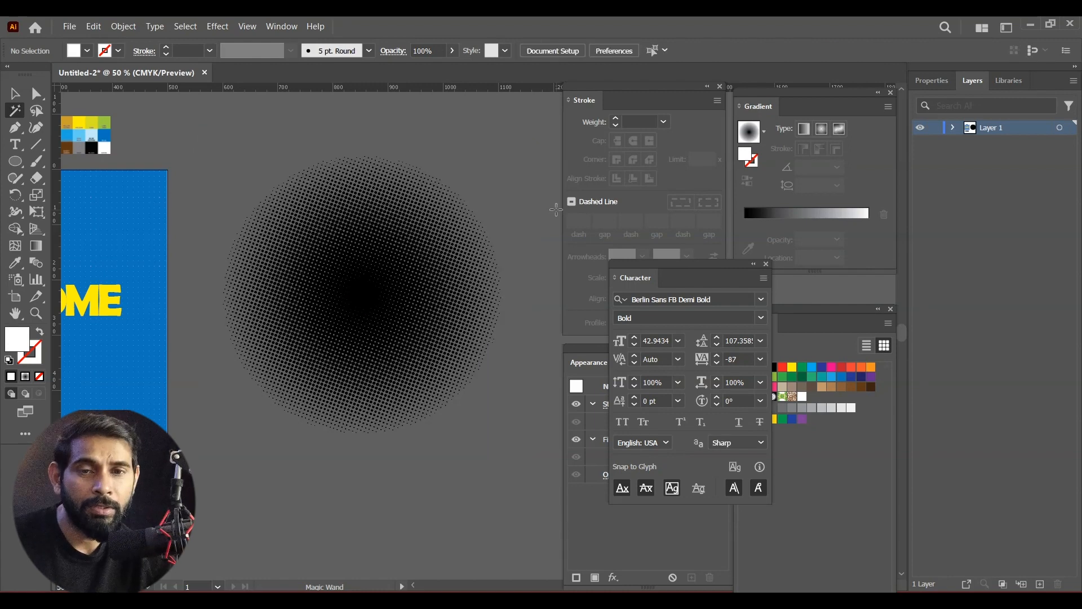
{"action": "left_click", "coordinate": [10, 97]}
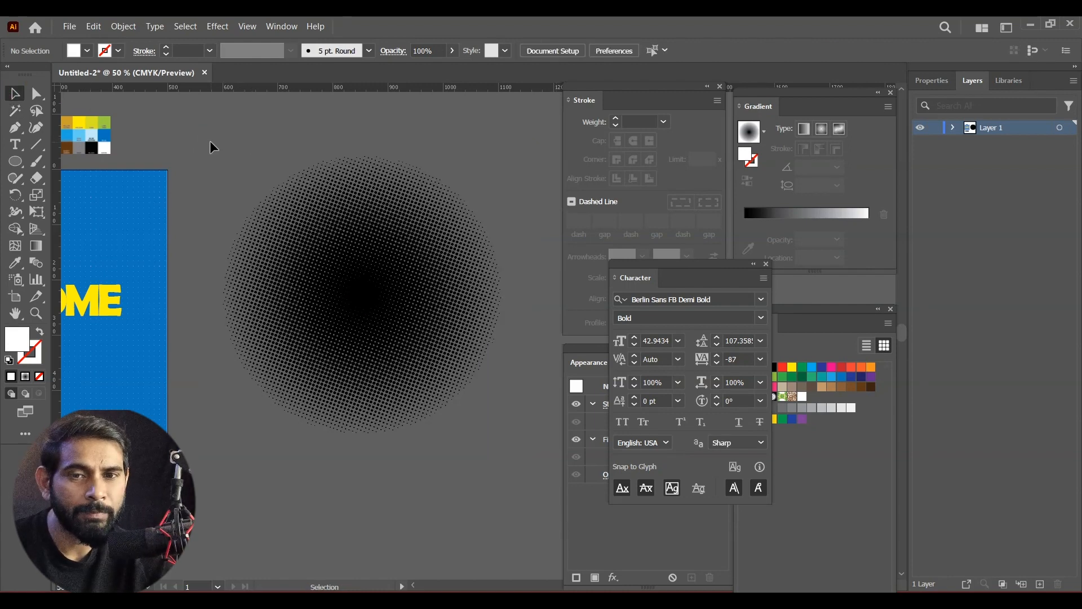
Group the traced halftone dots and recolor the whole group yellow.
{"action": "left_click_drag", "start_coordinate": [470, 401], "coordinate": [574, 483]}
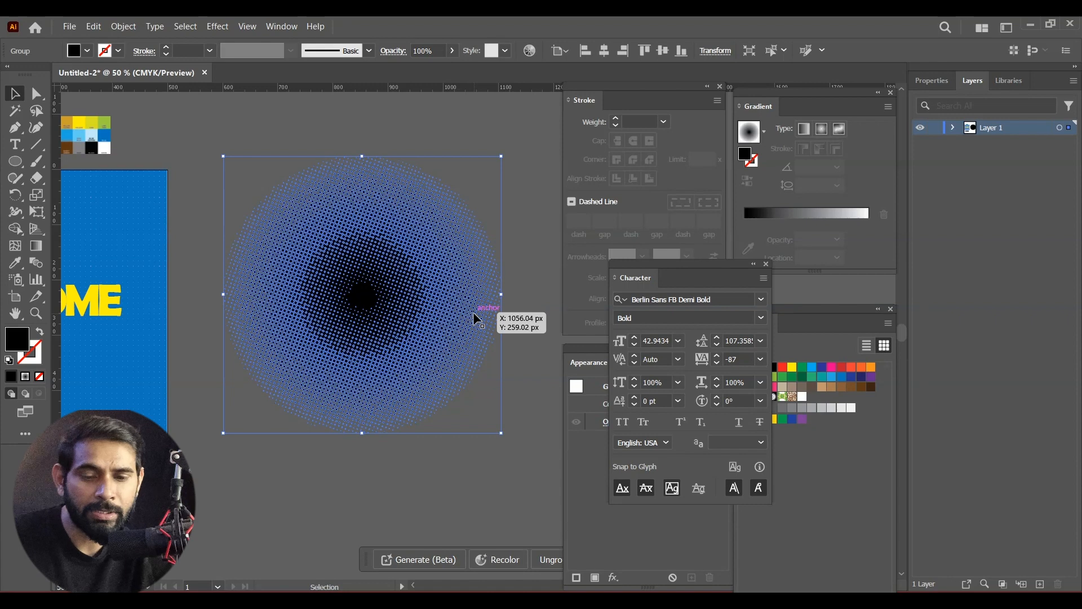
{"action": "key", "text": "ctrl+g"}
{"action": "left_click_drag", "start_coordinate": [405, 245], "coordinate": [426, 234]}
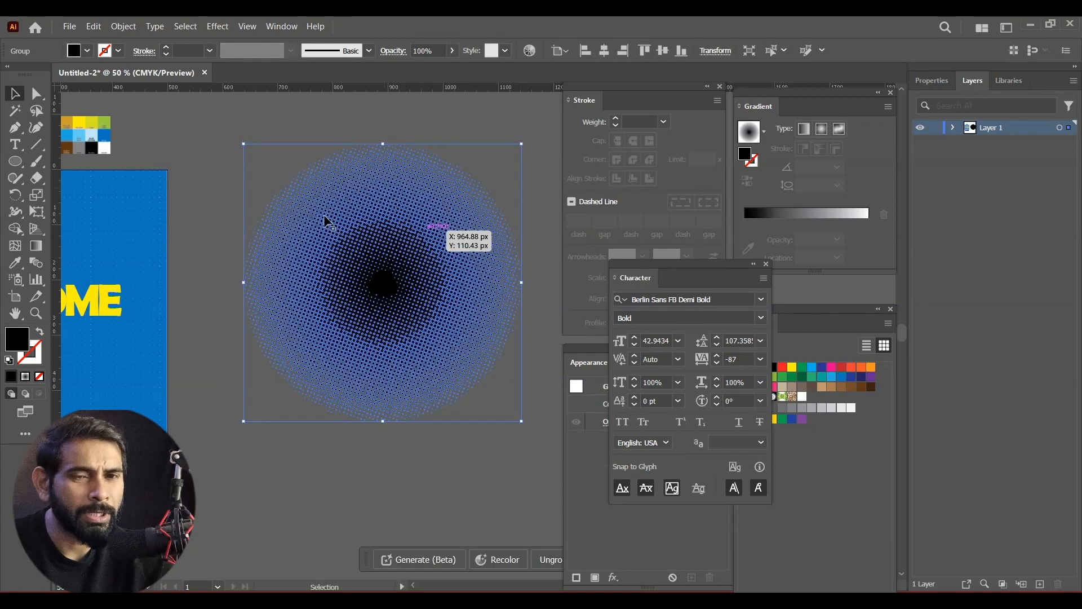
{"action": "left_click", "coordinate": [793, 368]}
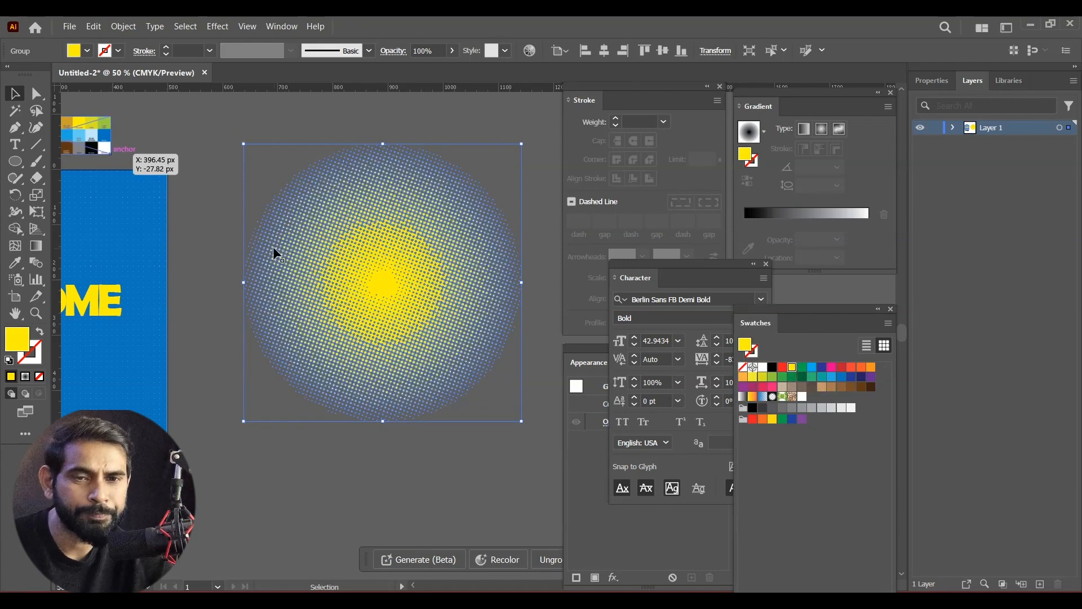
{"action": "left_click", "coordinate": [445, 499]}
Draw a rectangle that fully covers the yellow halftone circle and fill it with red.
{"action": "mouse_move", "coordinate": [397, 369]}
{"action": "left_mouse_down"}
{"action": "mouse_move", "coordinate": [452, 367]}
{"action": "mouse_move", "coordinate": [408, 362]}
{"action": "left_mouse_up"}
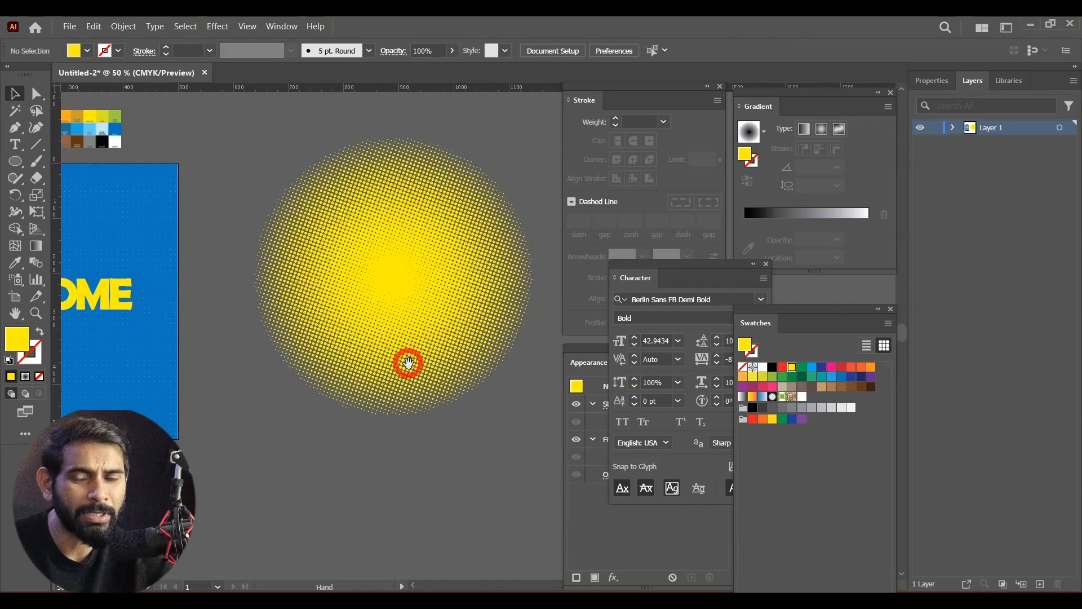
{"action": "left_click_drag", "start_coordinate": [15, 161], "coordinate": [74, 161]}
{"action": "left_click_drag", "start_coordinate": [230, 114], "coordinate": [562, 455]}
{"action": "key", "text": "v"}
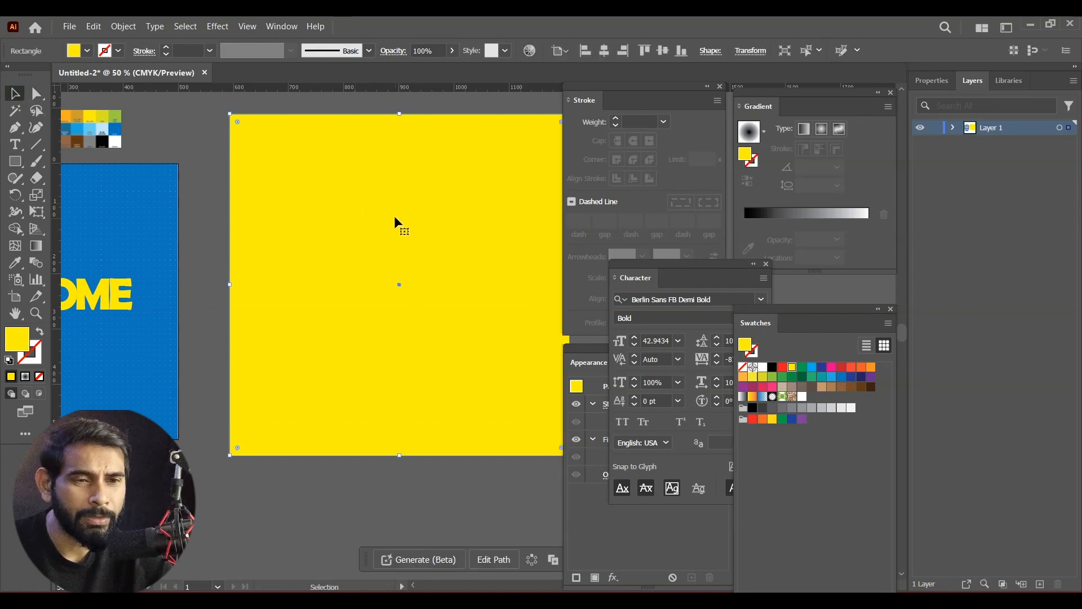
{"action": "left_click", "coordinate": [752, 419]}
{"action": "left_click_drag", "start_coordinate": [470, 263], "coordinate": [448, 269]}
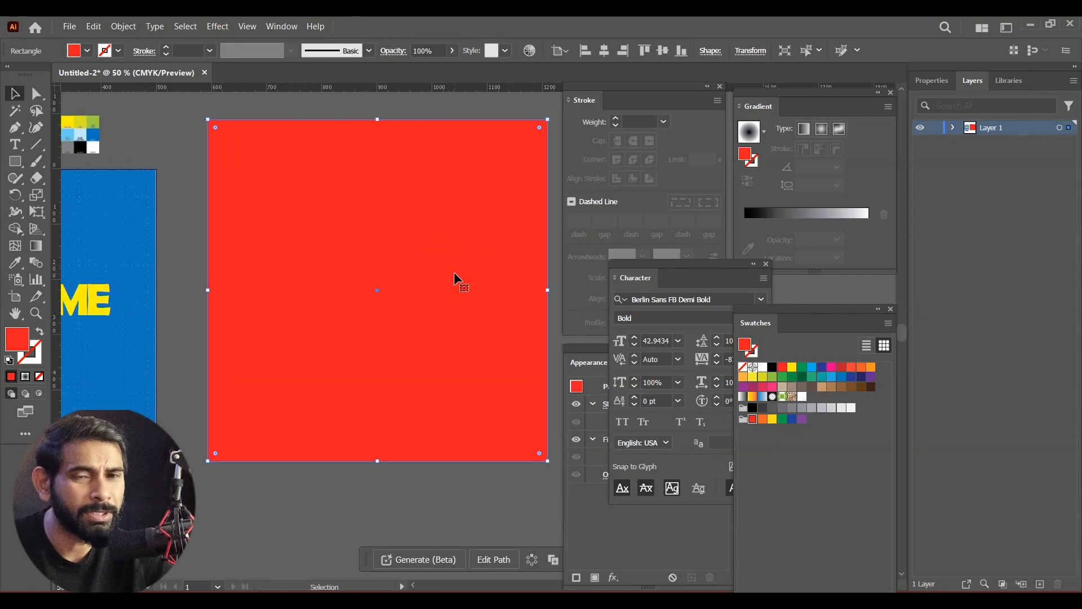
Send the red rectangle to the back, behind the yellow halftone circle.
{"action": "right_click", "coordinate": [377, 188]}
{"action": "mouse_move", "coordinate": [436, 523]}
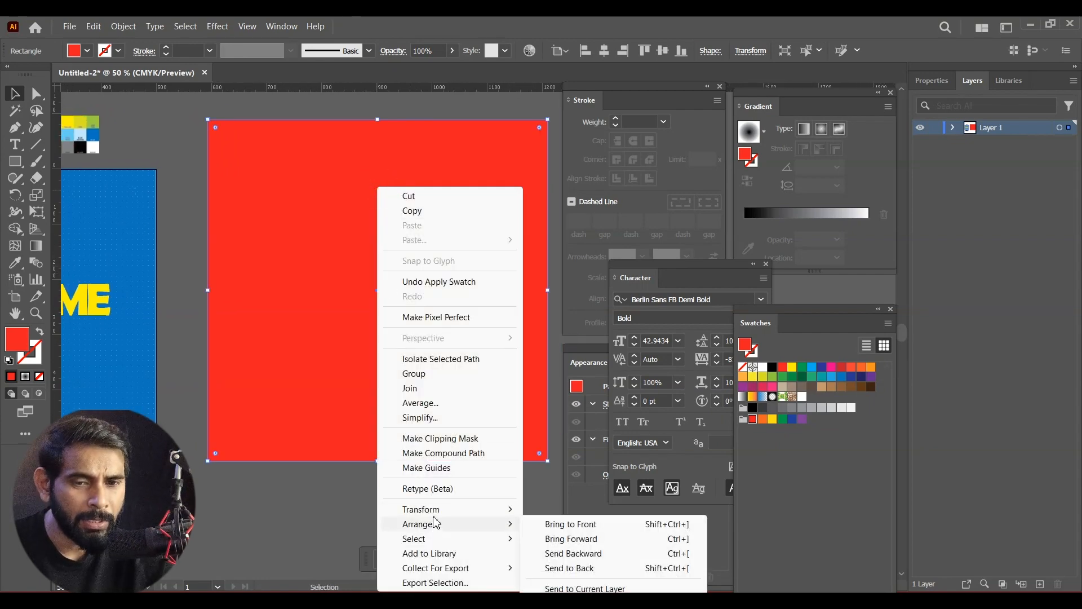
{"action": "left_click", "coordinate": [575, 534]}
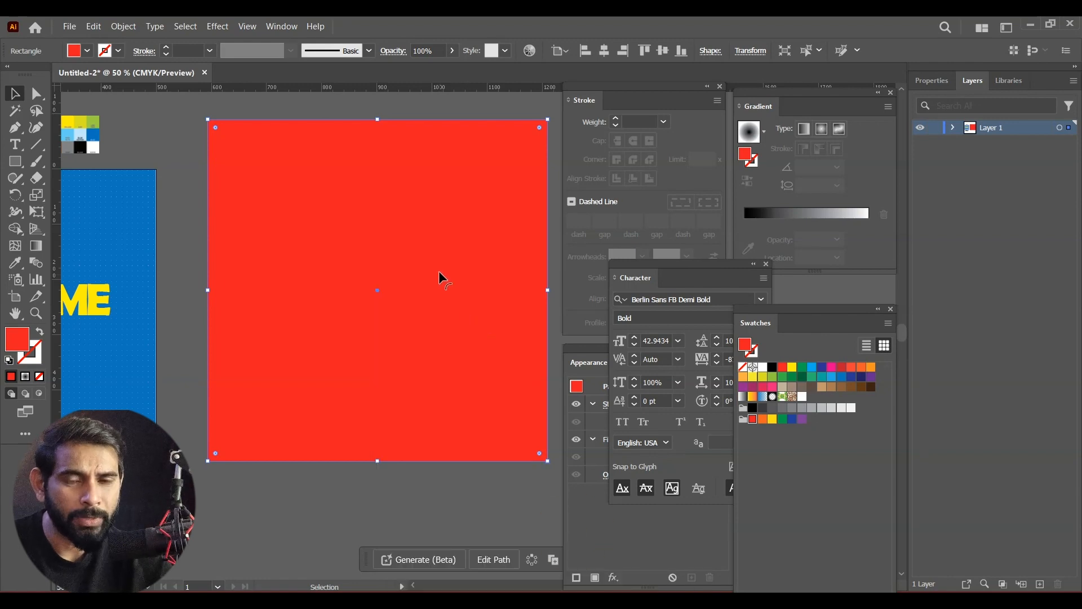
{"action": "right_click", "coordinate": [415, 240]}
{"action": "left_click", "coordinate": [466, 524]}
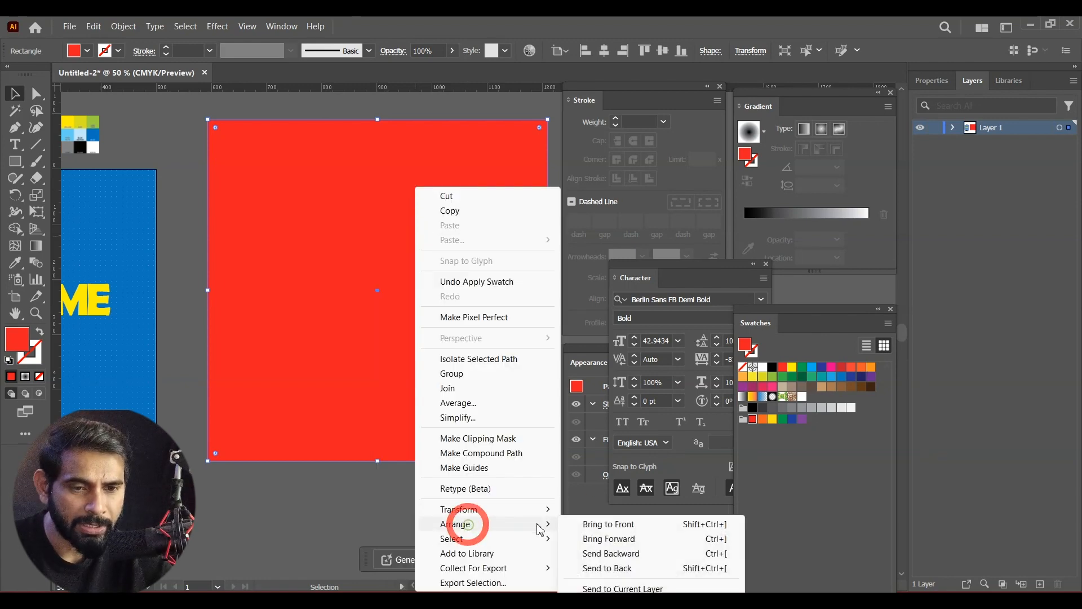
{"action": "left_click", "coordinate": [609, 569]}
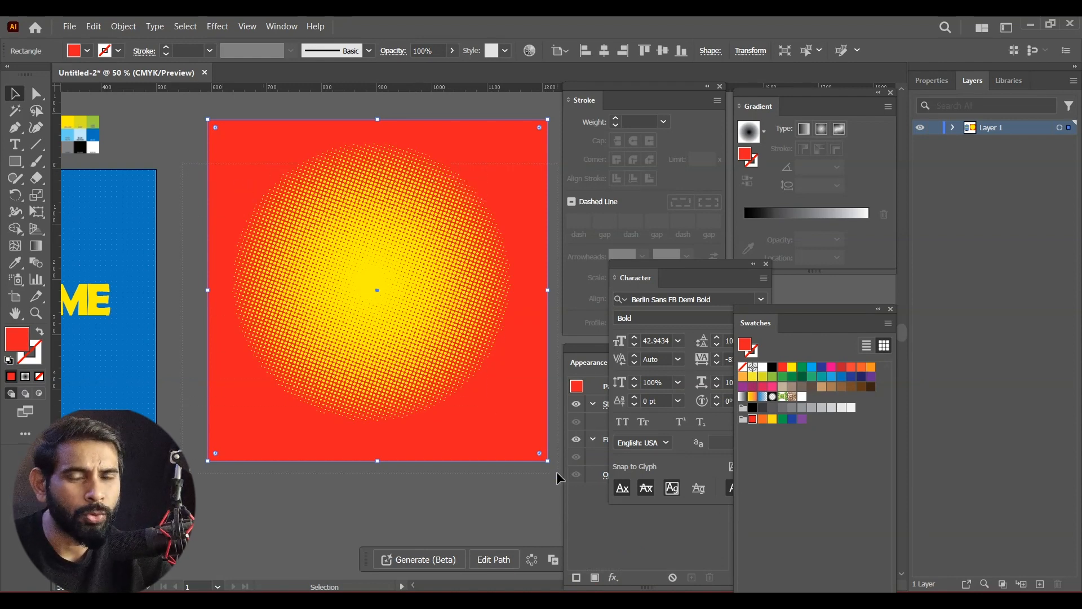
Group the red rectangle with the halftone circle and move the group over the yellow AWESOME text's right part.
{"action": "left_click_drag", "start_coordinate": [555, 475], "coordinate": [555, 475]}
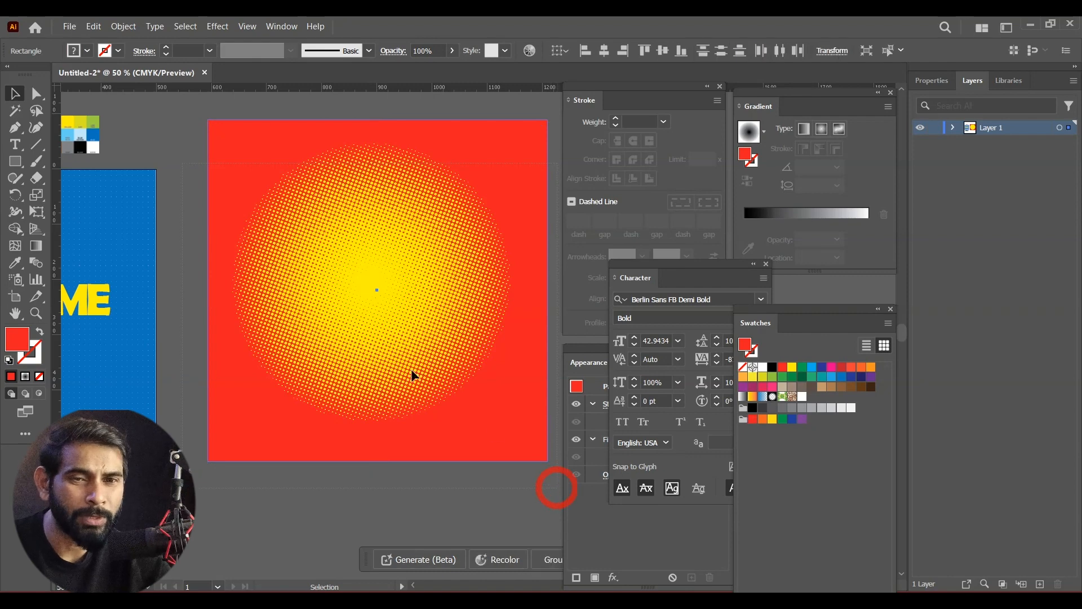
{"action": "key", "text": "ctrl+g"}
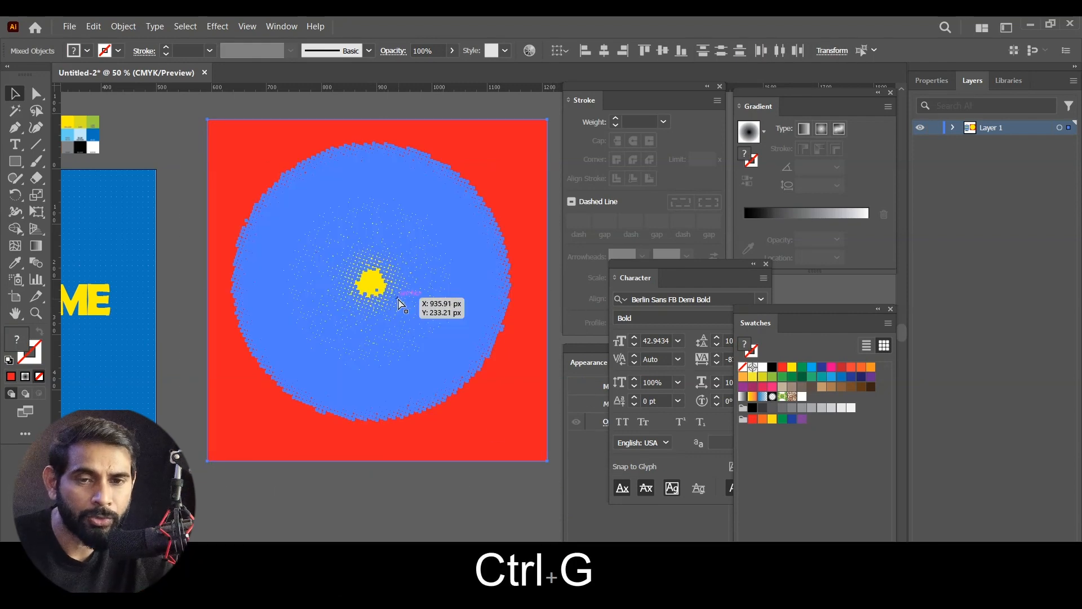
{"action": "left_click", "coordinate": [441, 497]}
{"action": "left_click_drag", "start_coordinate": [512, 377], "coordinate": [534, 378]}
{"action": "left_click_drag", "start_coordinate": [328, 352], "coordinate": [481, 333]}
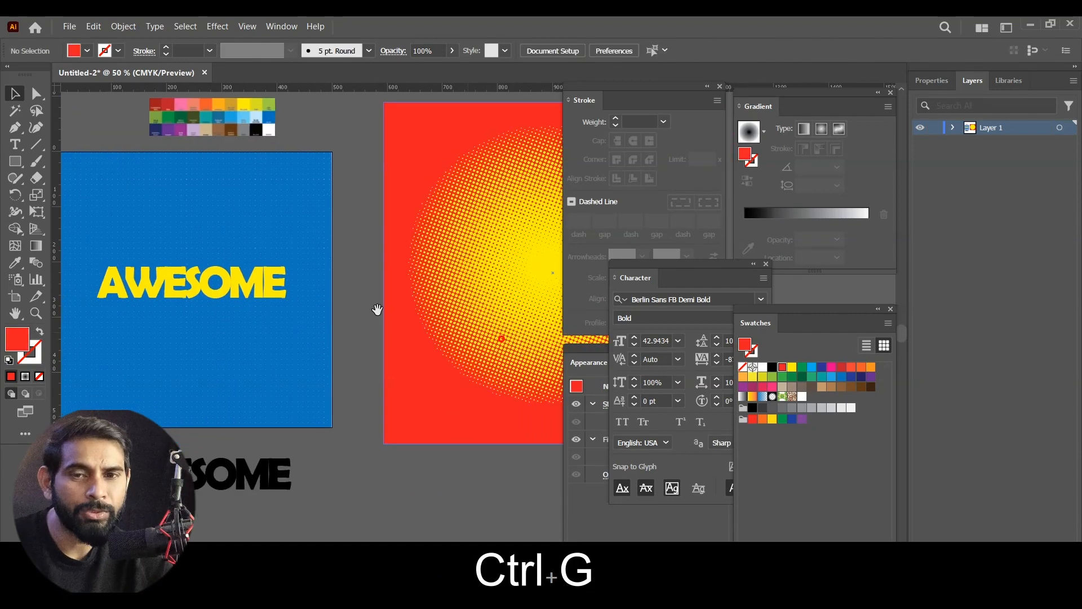
{"action": "left_click", "coordinate": [236, 293]}
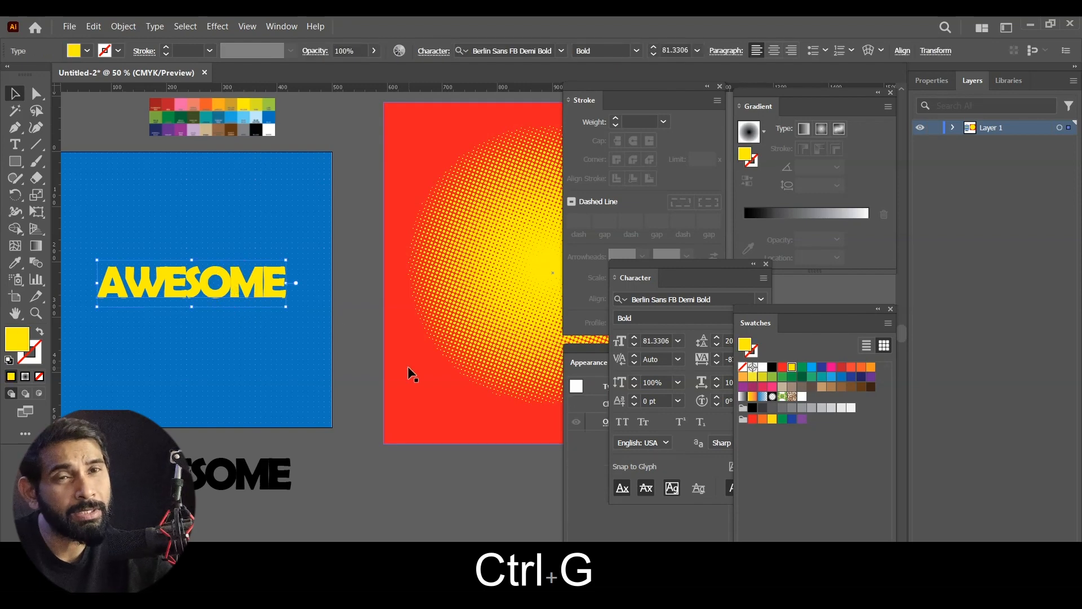
{"action": "left_click_drag", "start_coordinate": [501, 266], "coordinate": [273, 276]}
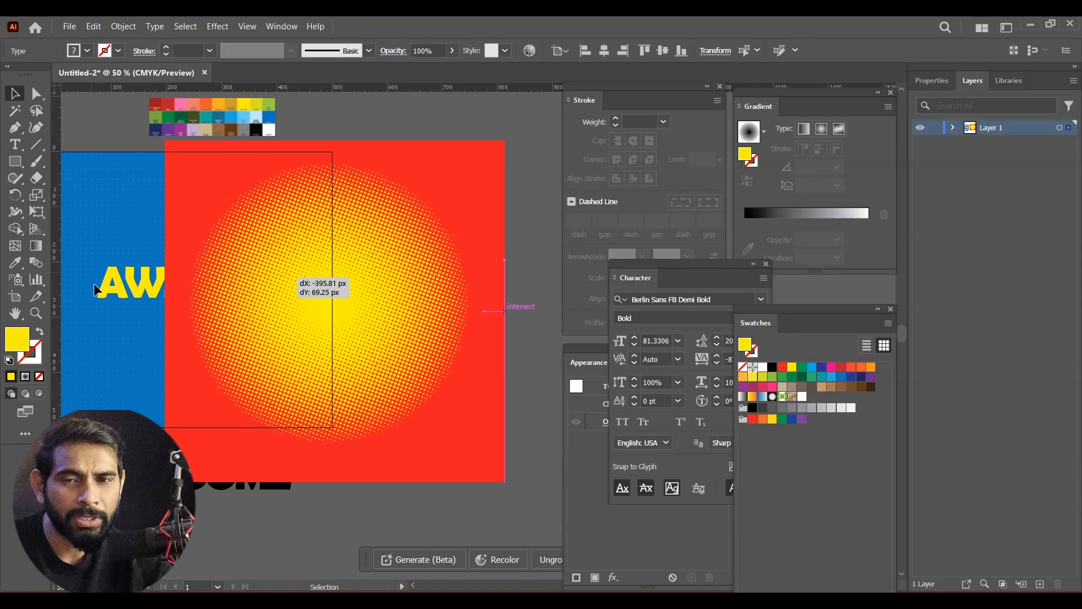
Bring the yellow AWESOME text to the front and move it onto the halftone circle.
{"action": "left_click", "coordinate": [119, 297]}
{"action": "right_click", "coordinate": [119, 297]}
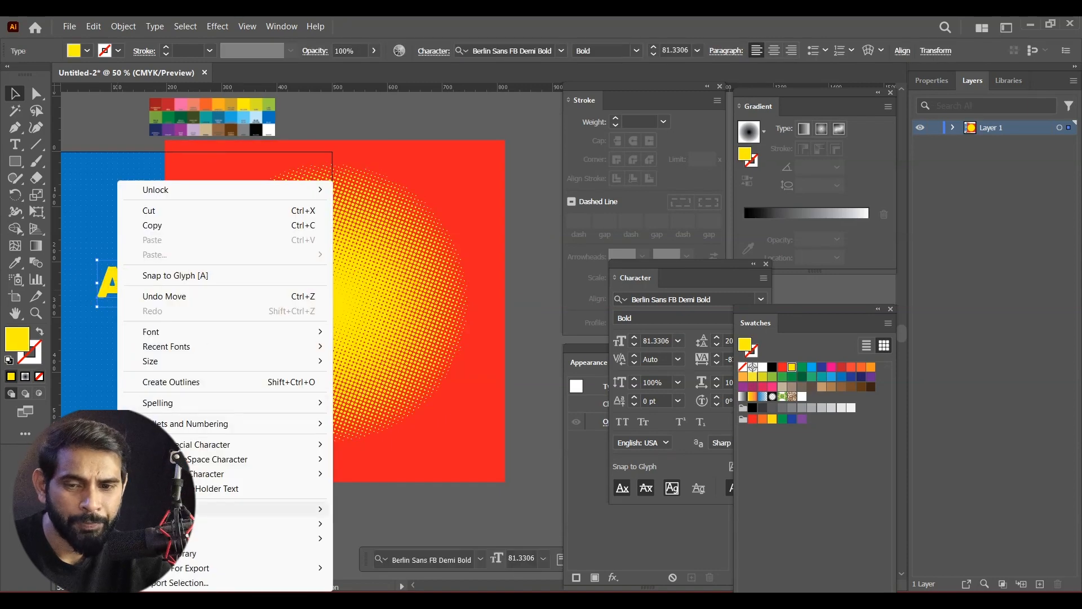
{"action": "mouse_move", "coordinate": [189, 536]}
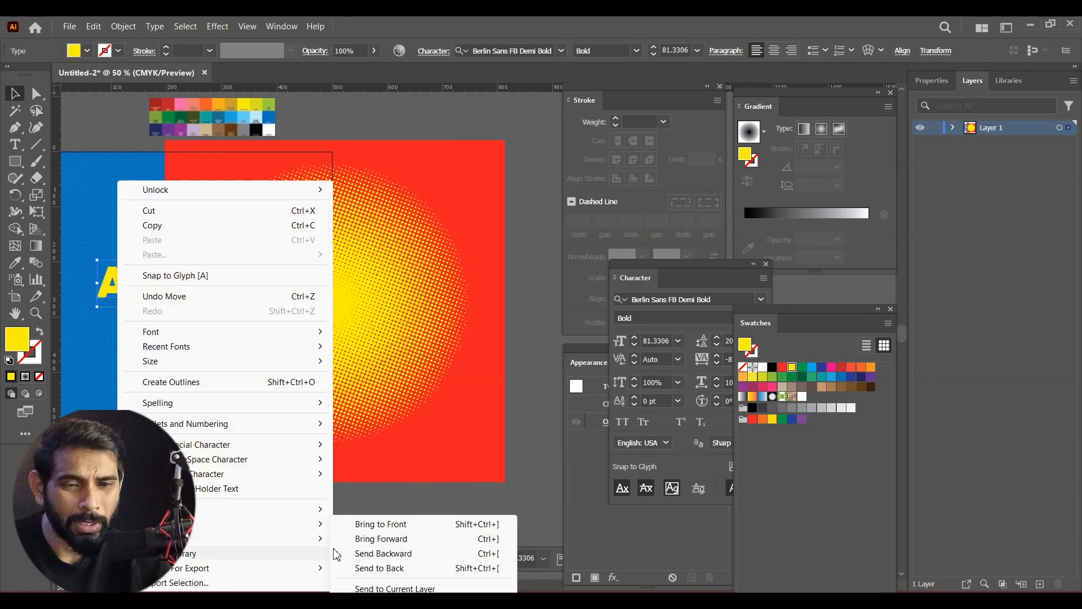
{"action": "left_click", "coordinate": [379, 523]}
{"action": "left_click_drag", "start_coordinate": [147, 288], "coordinate": [285, 250]}
Make a clipping mask from the AWESOME text and the red-and-yellow halftone group.
{"action": "left_click", "coordinate": [391, 258], "text": "shift"}
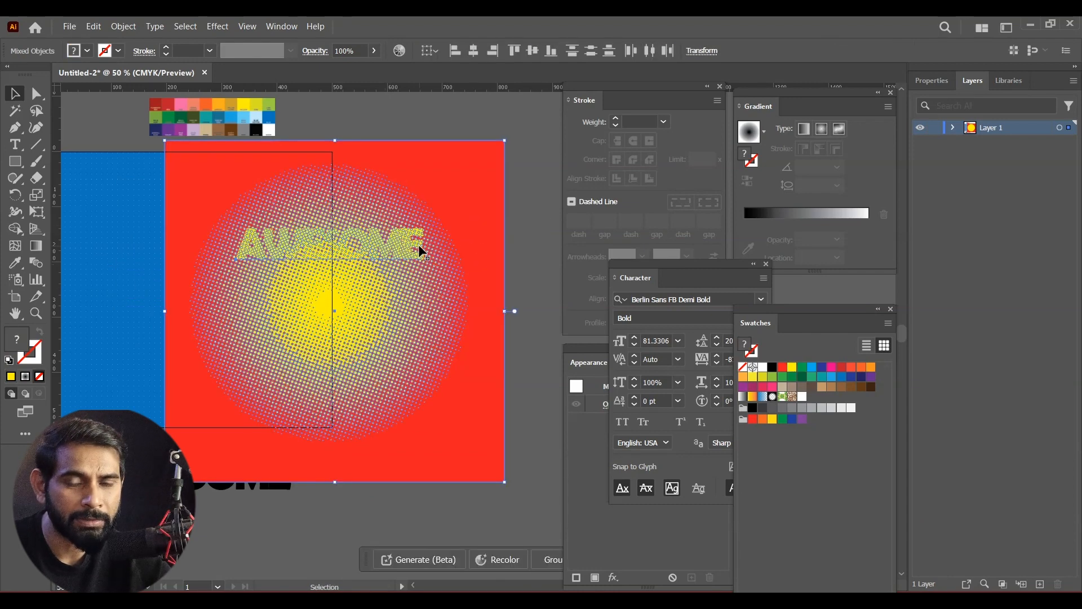
{"action": "right_click", "coordinate": [419, 245]}
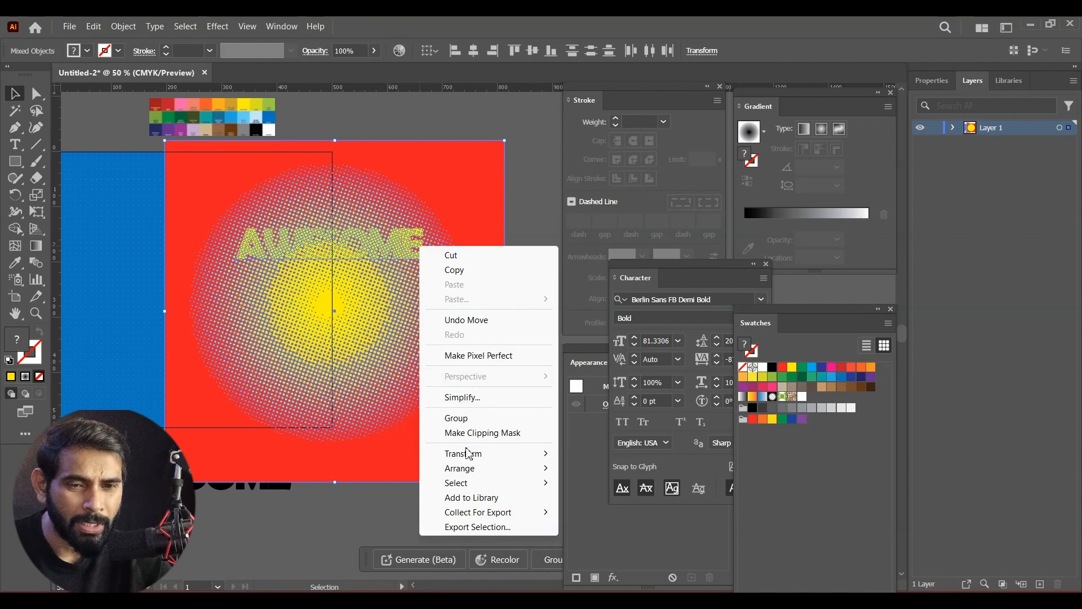
{"action": "left_click", "coordinate": [475, 432]}
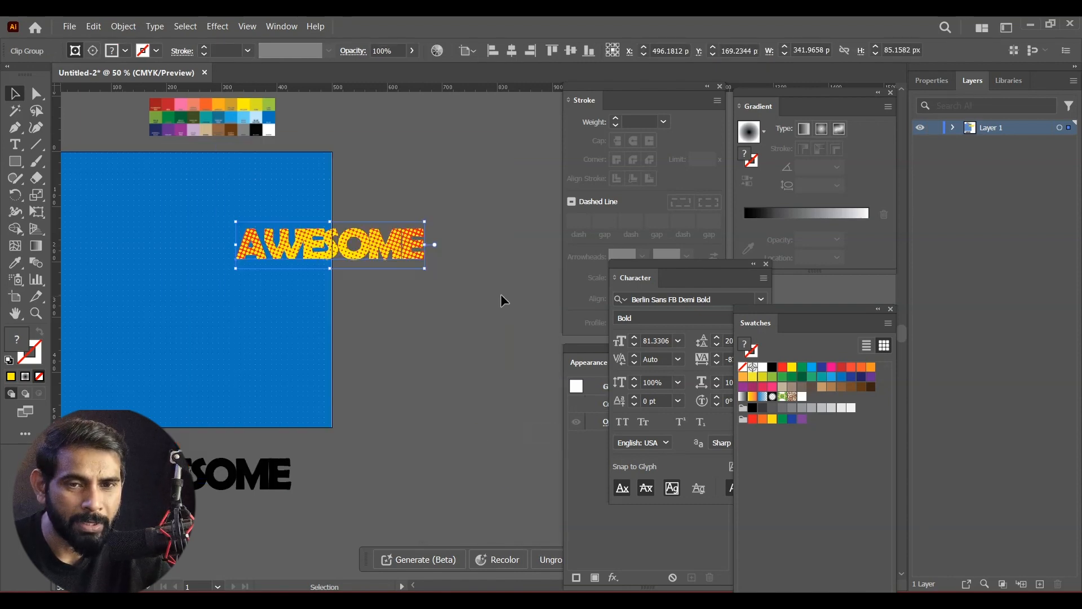
{"action": "left_click", "coordinate": [485, 397]}
Move the halftone-filled AWESOME text back onto the blue artboard, enlarged to span most of its width.
{"action": "scroll", "coordinate": [451, 393], "scroll_direction": "left", "scroll_amount": 3}
{"action": "left_click_drag", "start_coordinate": [488, 244], "coordinate": [345, 303]}
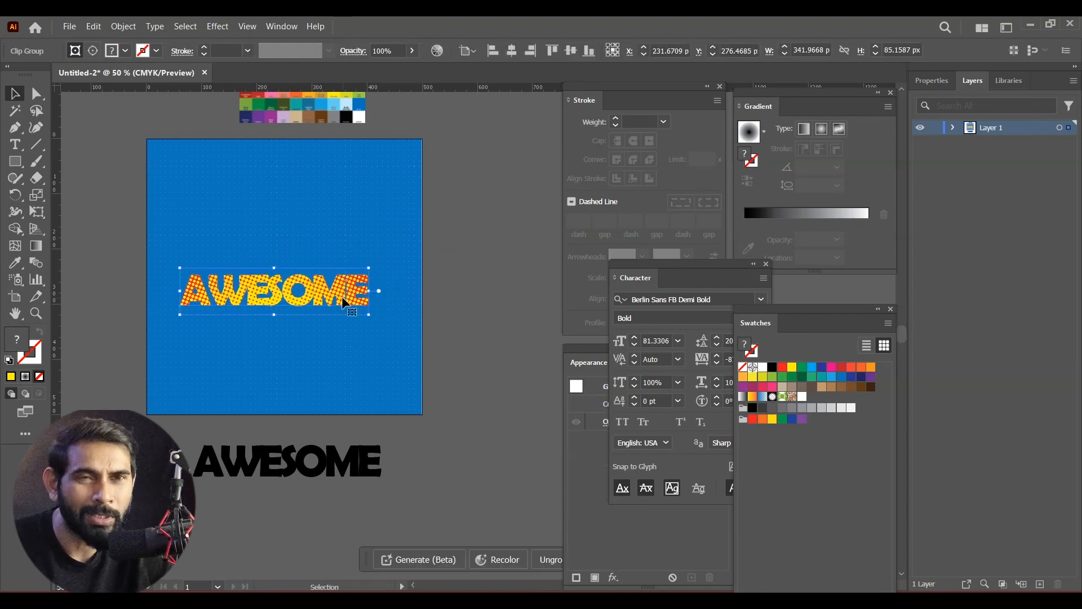
{"action": "key", "text": "ctrl+t"}
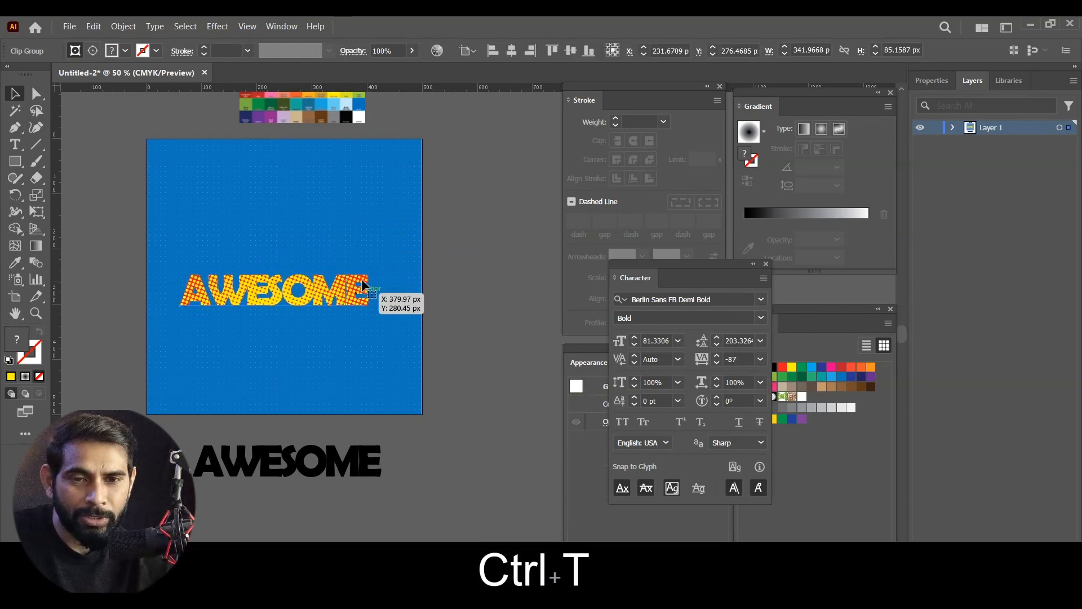
{"action": "left_click_drag", "start_coordinate": [16, 83], "coordinate": [16, 85]}
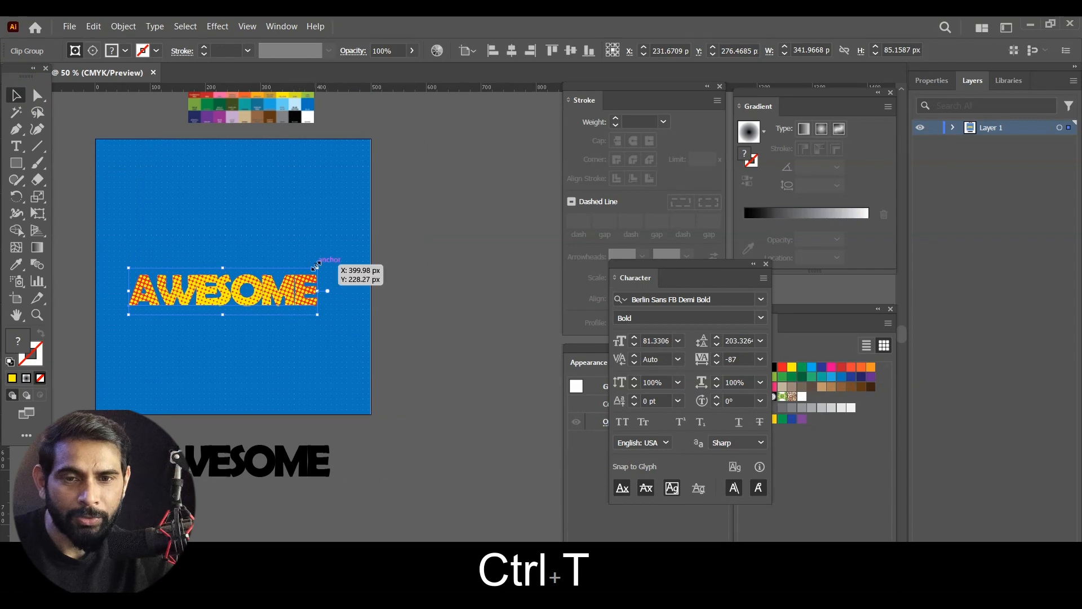
{"action": "left_click_drag", "start_coordinate": [316, 265], "coordinate": [357, 242]}
{"action": "key", "text": "shift"}
{"action": "left_click_drag", "start_coordinate": [304, 292], "coordinate": [293, 280]}
{"action": "left_click", "coordinate": [472, 281]}
{"action": "key", "text": "ctrl+equal"}
{"action": "key", "text": "space"}
{"action": "left_click_drag", "start_coordinate": [221, 326], "coordinate": [396, 335]}
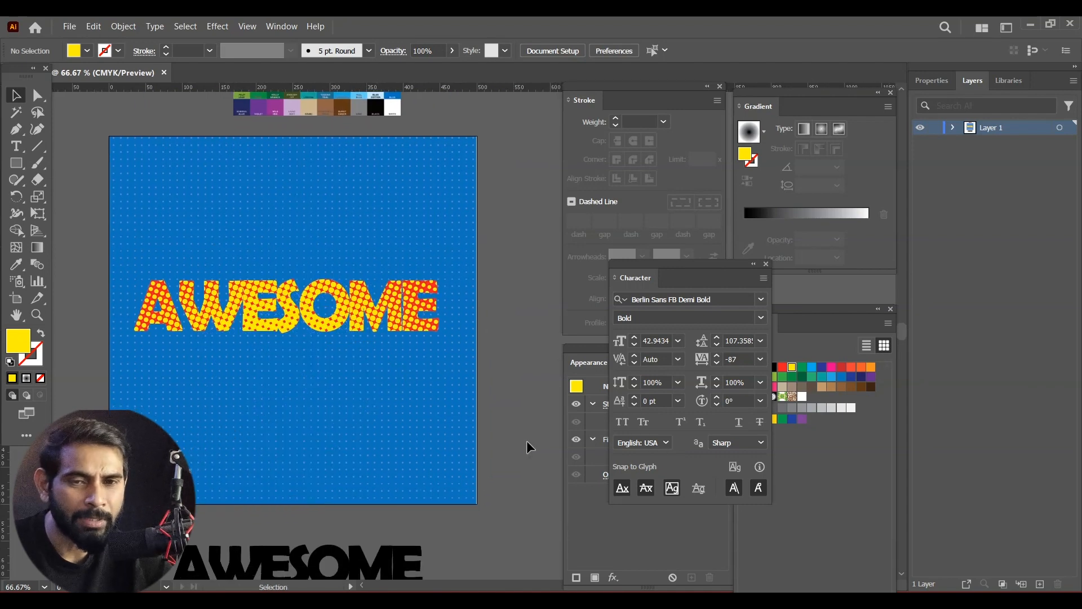
Isolate the AWESOME clip group and shift the halftone artwork inside the letters.
{"action": "left_click", "coordinate": [319, 331]}
{"action": "double_click", "coordinate": [317, 380]}
{"action": "left_click_drag", "start_coordinate": [317, 380], "coordinate": [310, 322]}
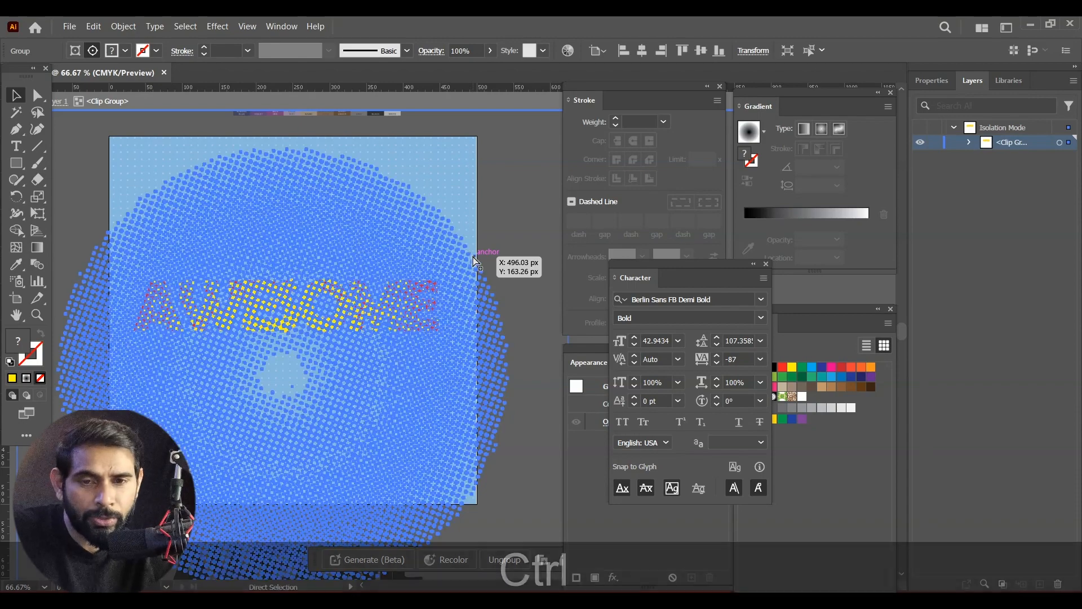
{"action": "key", "text": "ctrl+t"}
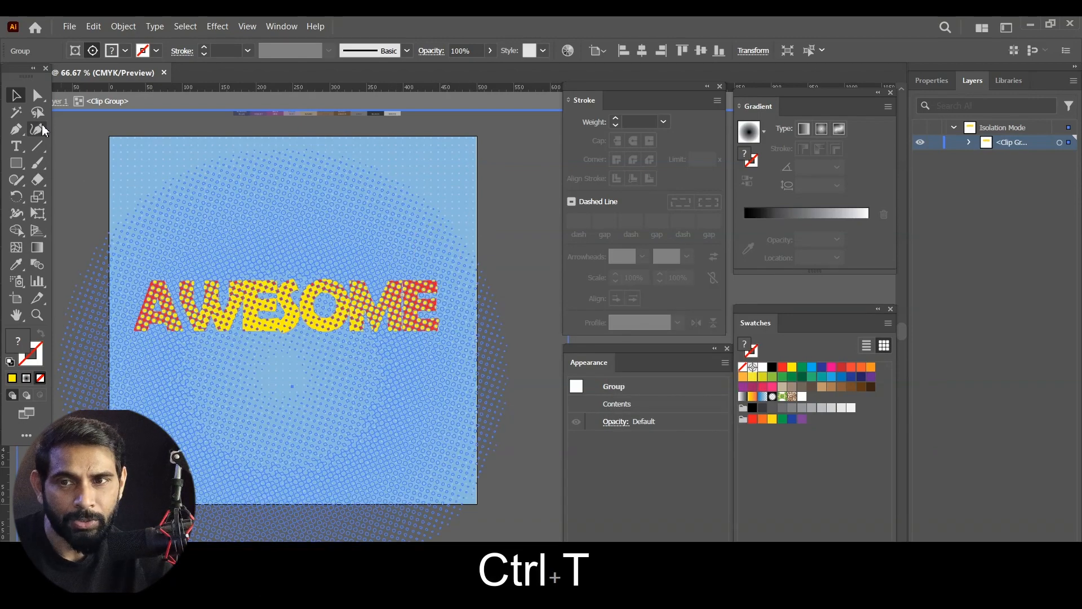
{"action": "left_click_drag", "start_coordinate": [328, 271], "coordinate": [343, 312]}
Scale down and reposition the halftone artwork inside the AWESOME lettering, finishing by leaving isolation mode.
{"action": "key", "text": "ctrl+minus"}
{"action": "key", "text": "ctrl+minus"}
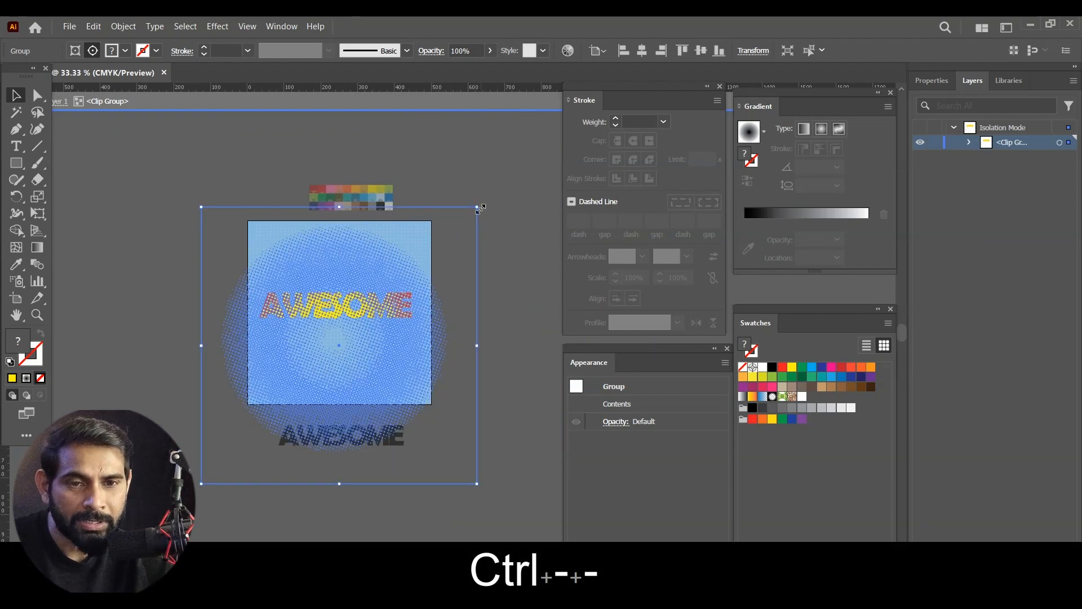
{"action": "left_click_drag", "start_coordinate": [478, 207], "coordinate": [447, 238]}
{"action": "key", "text": "ctrl+equal"}
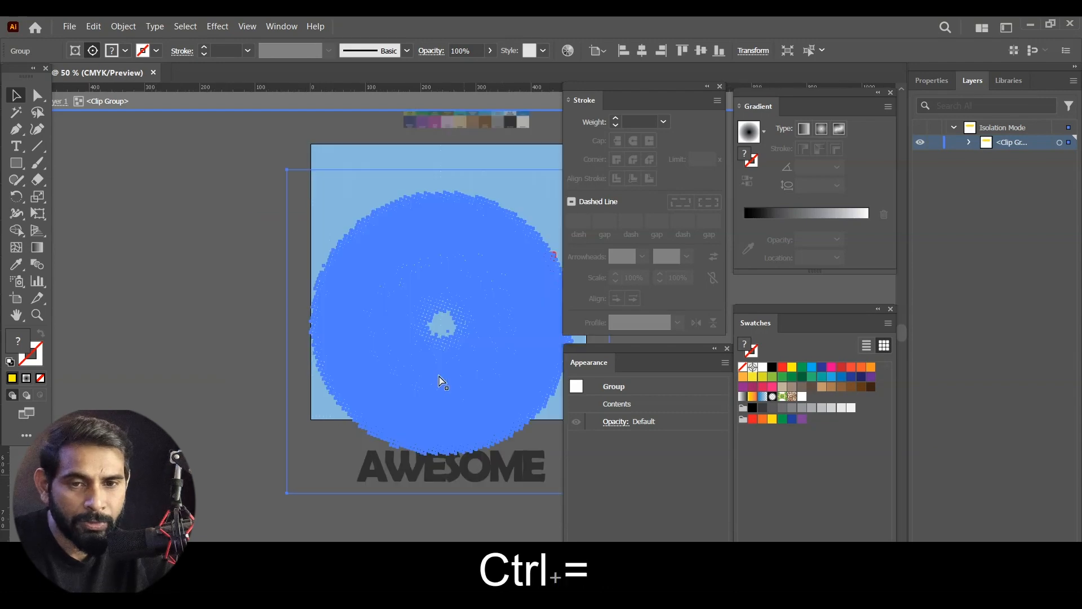
{"action": "key", "text": "ctrl+equal"}
{"action": "left_click_drag", "start_coordinate": [484, 320], "coordinate": [379, 333]}
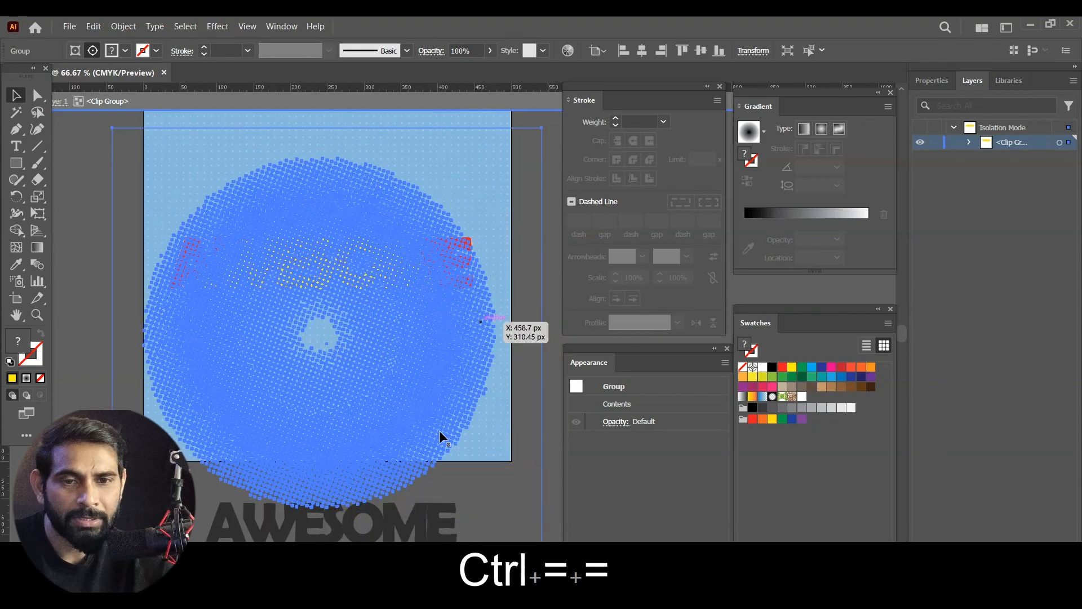
{"action": "left_click", "coordinate": [80, 239]}
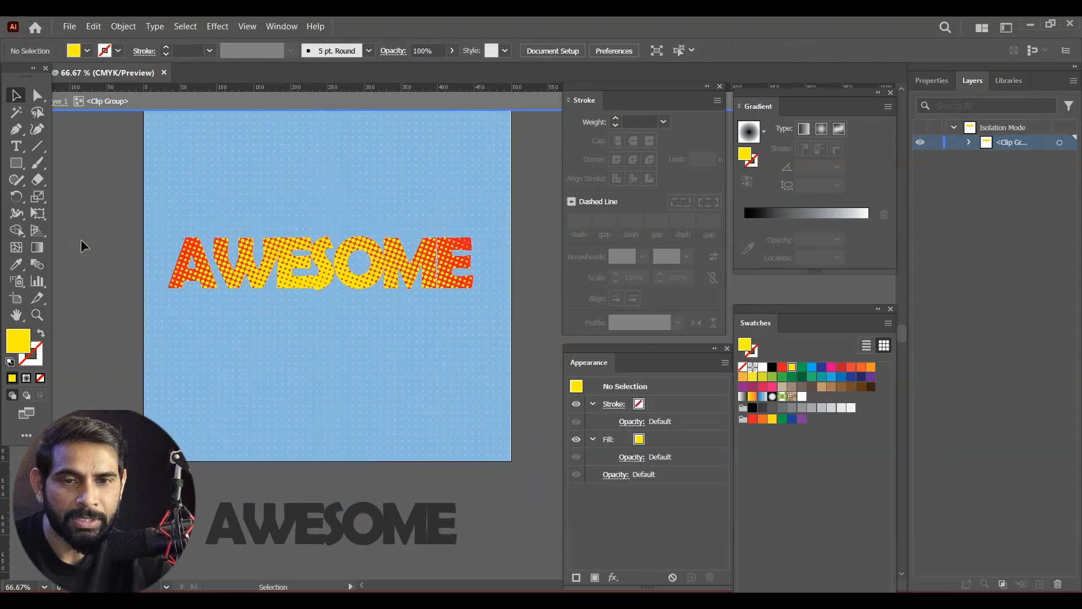
{"action": "double_click", "coordinate": [84, 237]}
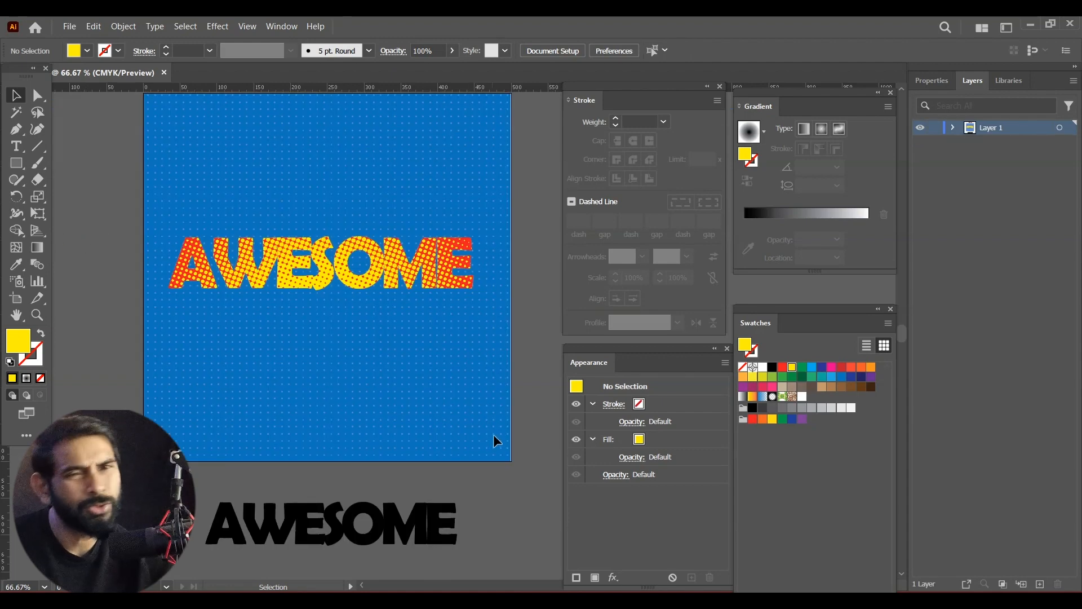
Give the AWESOME lettering below the artboard a 4 pt black stroke and no fill.
{"action": "left_click_drag", "start_coordinate": [461, 413], "coordinate": [432, 353]}
{"action": "key", "text": "ctrl+equal"}
{"action": "key", "text": "ctrl+equal"}
{"action": "key", "text": "ctrl+equal"}
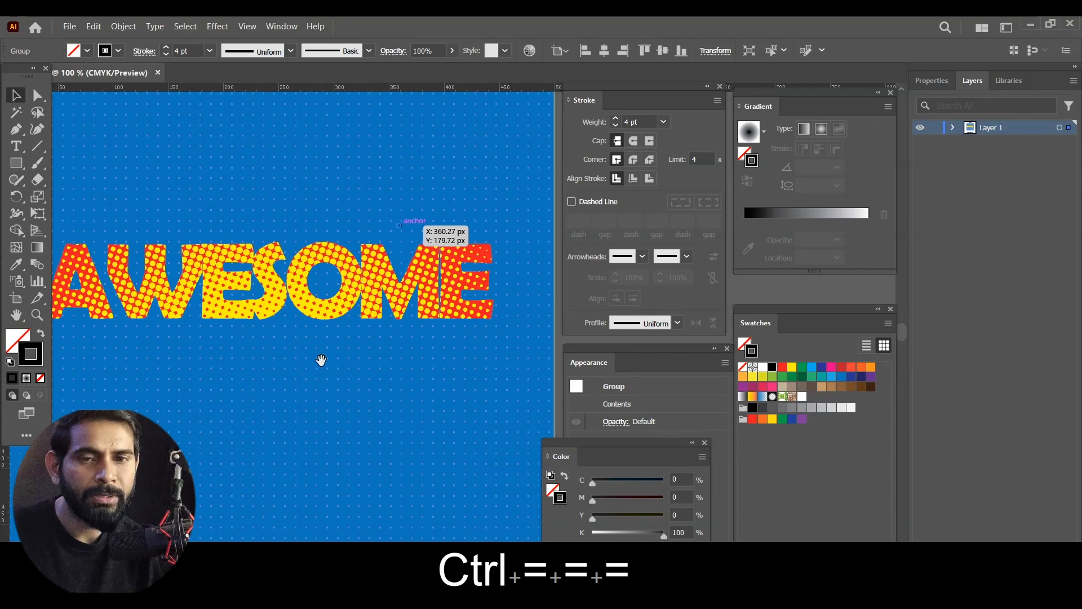
{"action": "left_click_drag", "start_coordinate": [321, 360], "coordinate": [384, 356]}
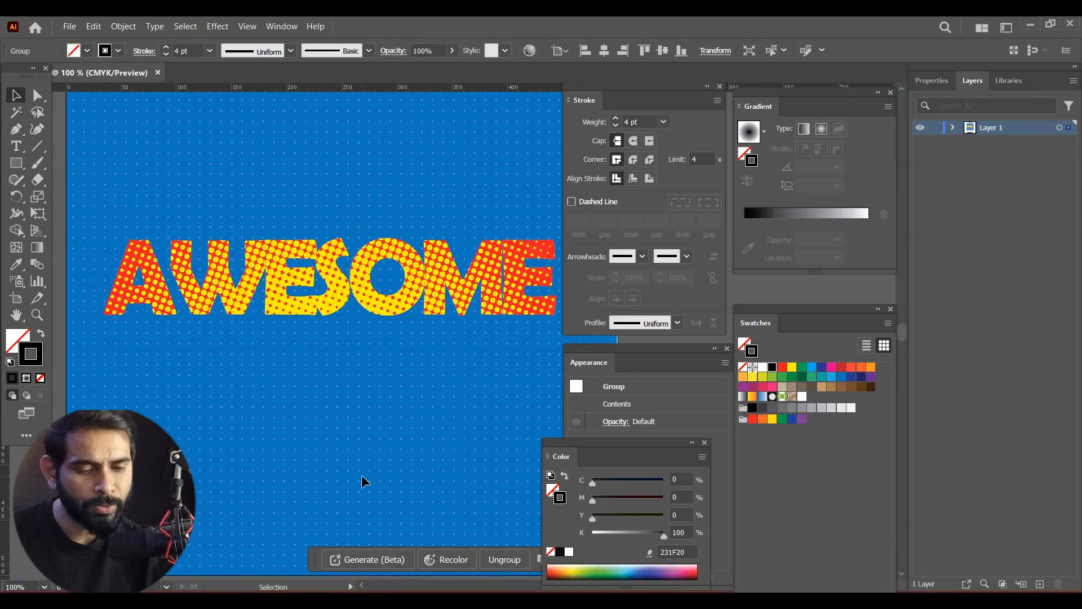
{"action": "key", "text": "ctrl"}
{"action": "left_click_drag", "start_coordinate": [360, 454], "coordinate": [356, 366]}
{"action": "key", "text": "ctrl+minus"}
{"action": "key", "text": "ctrl+minus"}
{"action": "left_click", "coordinate": [428, 397]}
{"action": "left_click_drag", "start_coordinate": [451, 344], "coordinate": [247, 412]}
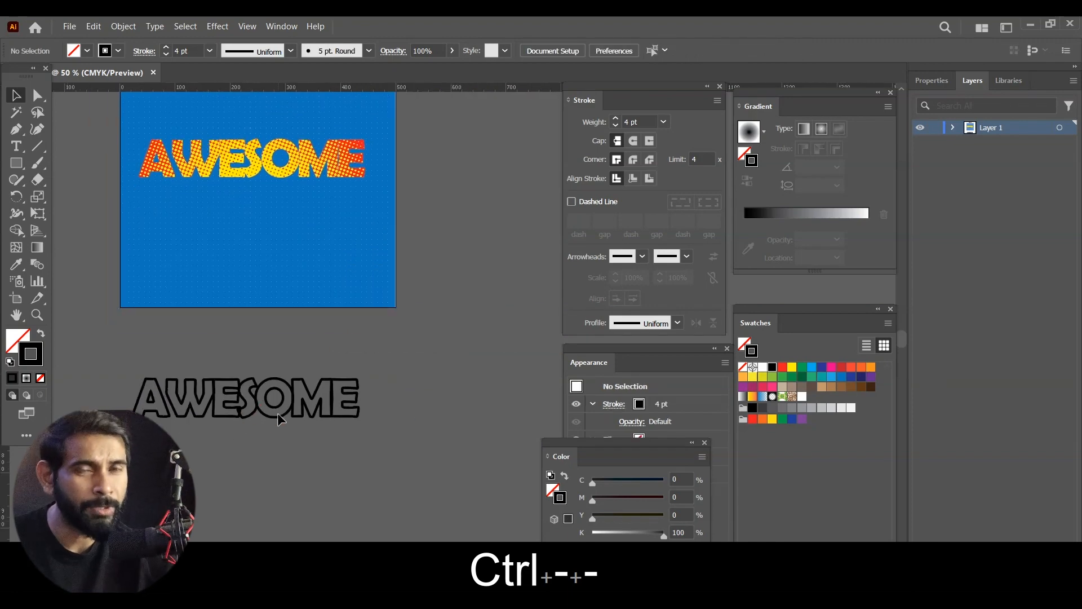
Move the black AWESOME outline onto the halftone-filled text and align both so the letters coincide.
{"action": "left_click_drag", "start_coordinate": [318, 416], "coordinate": [327, 174]}
{"action": "left_click", "coordinate": [452, 318]}
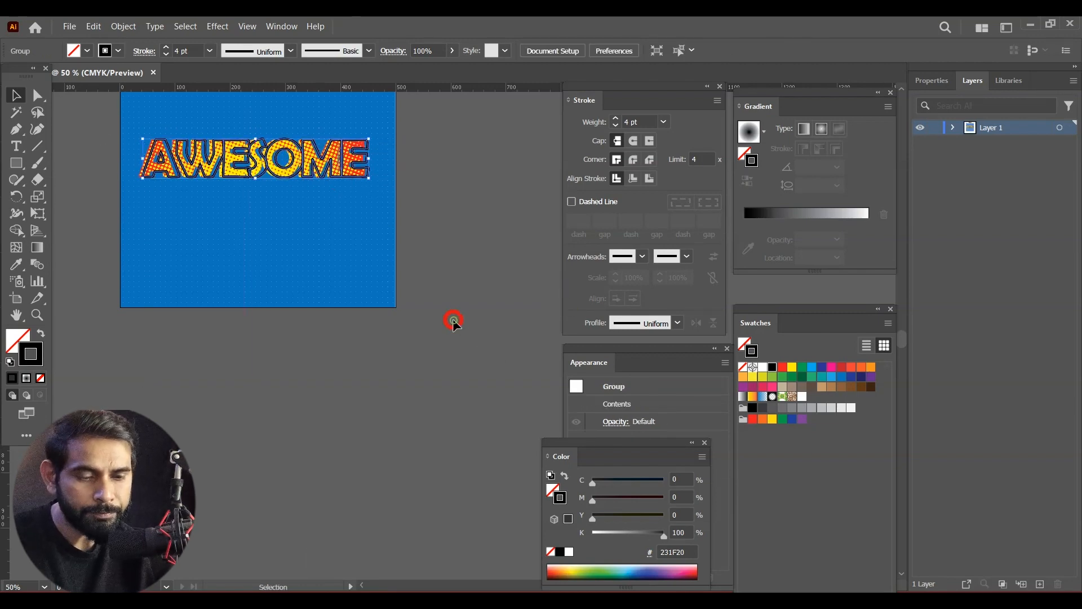
{"action": "key", "text": "ctrl+equal"}
{"action": "key", "text": "ctrl+equal"}
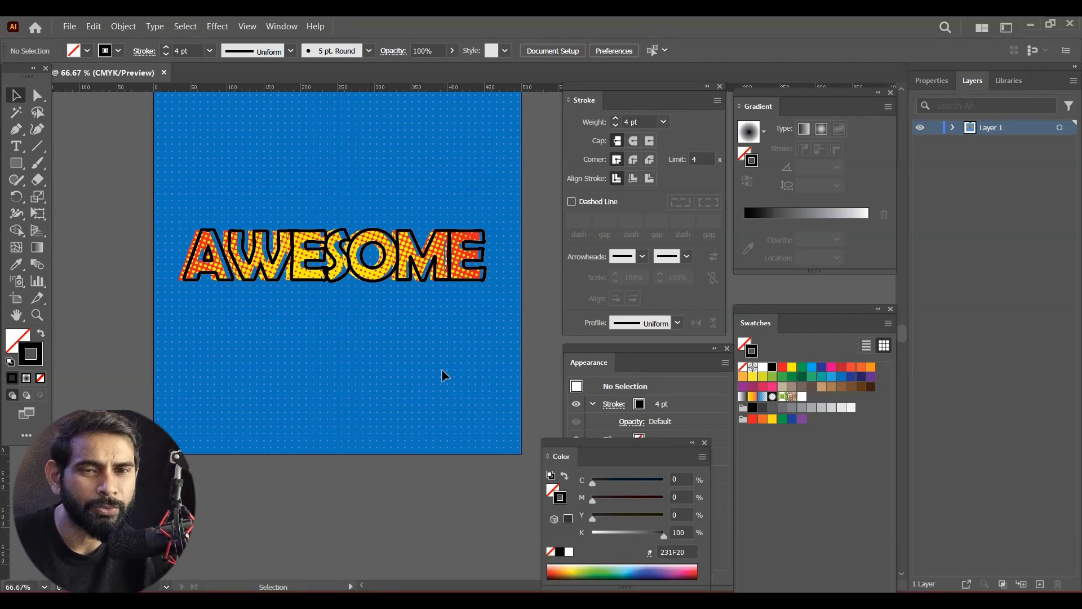
{"action": "left_click_drag", "start_coordinate": [484, 279], "coordinate": [479, 277]}
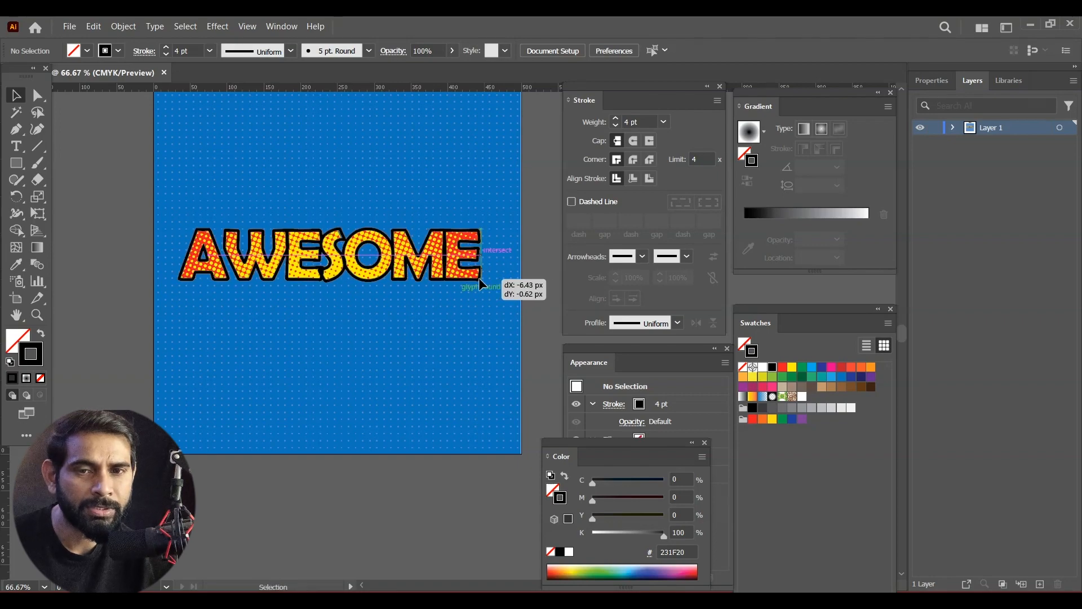
{"action": "left_click", "coordinate": [425, 502]}
{"action": "key", "text": "ctrl+equal"}
{"action": "key", "text": "ctrl+equal"}
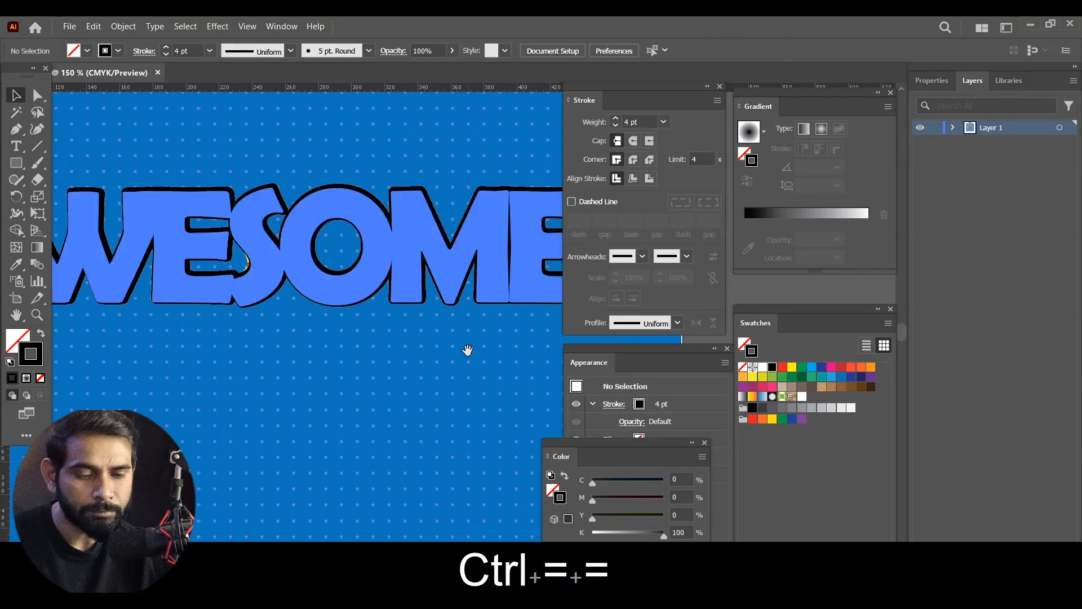
{"action": "key", "text": "ctrl+minus"}
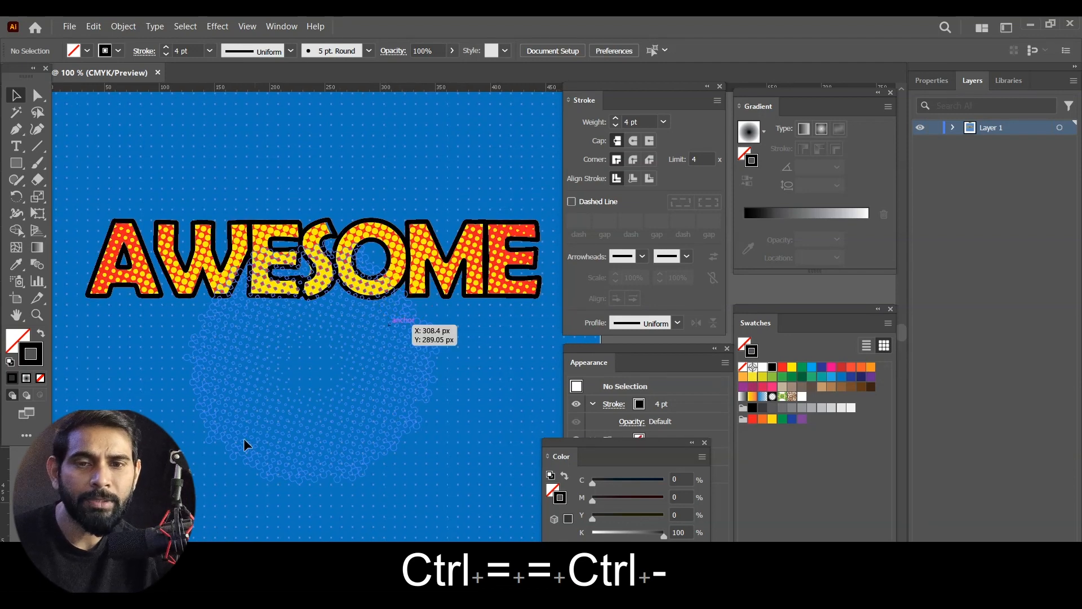